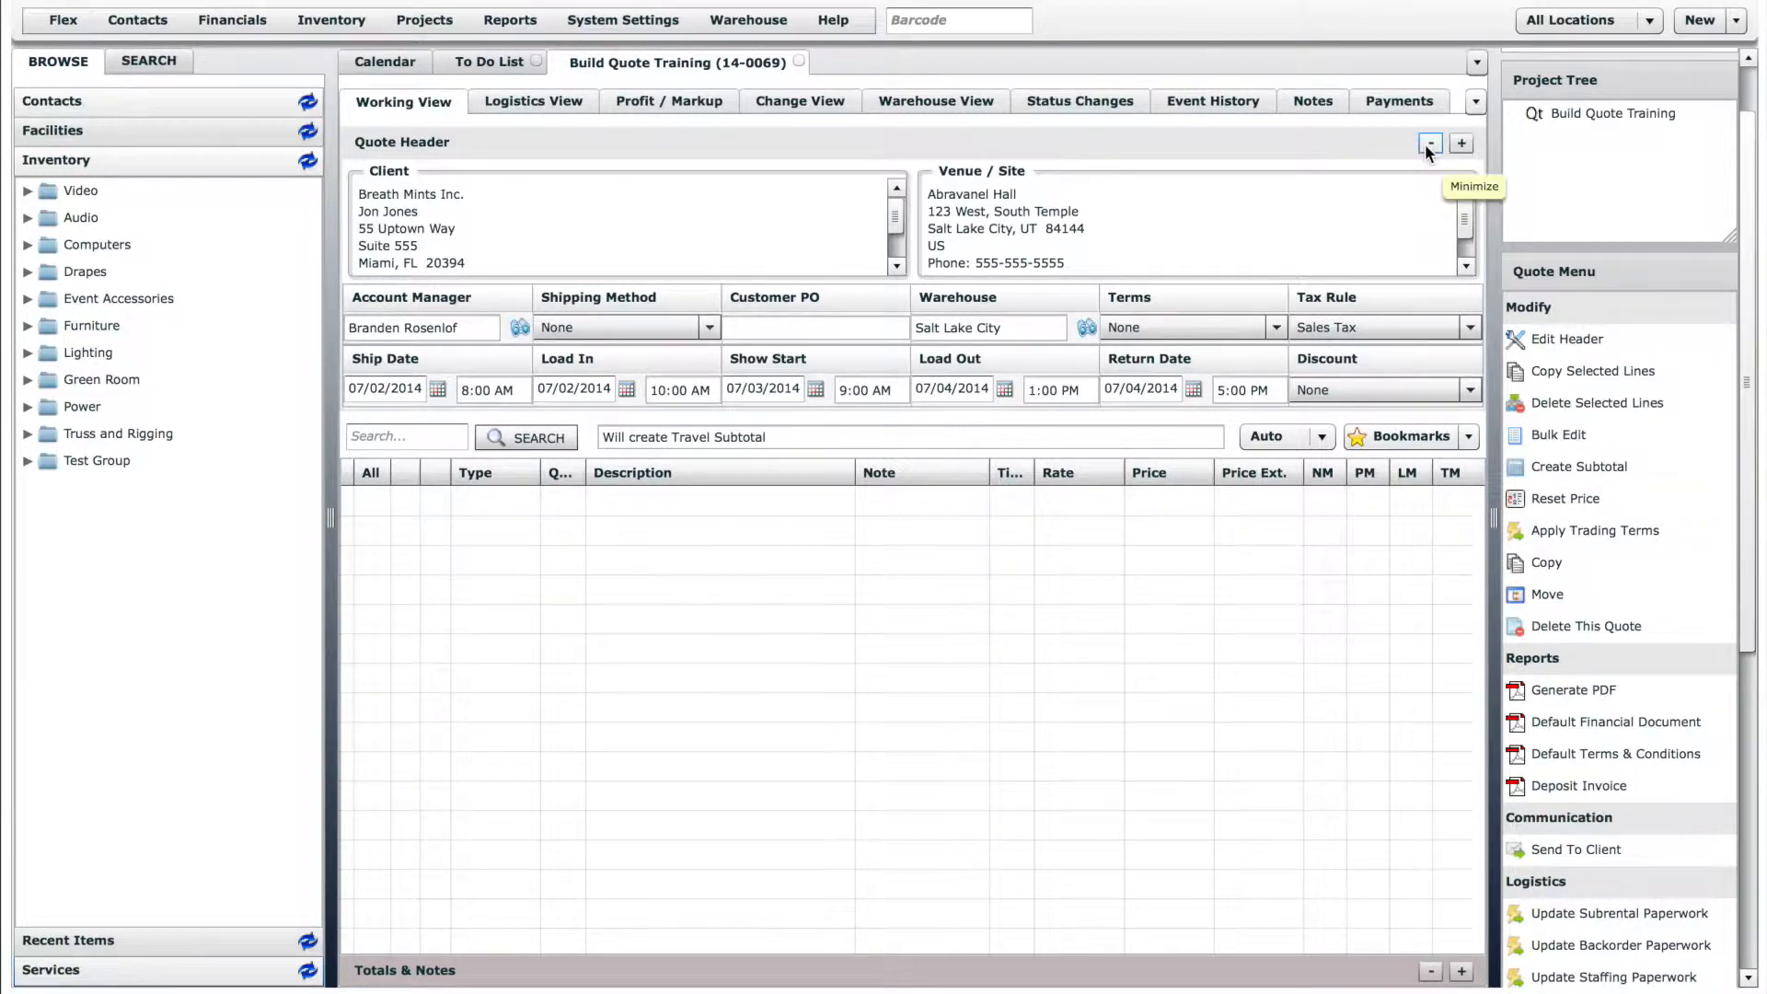
- Collapse the quote header and add two 48" LCD TVs from the Video inventory's TVs and Monitors group to the quote
{"action": "left_click", "coordinate": [1427, 145]}
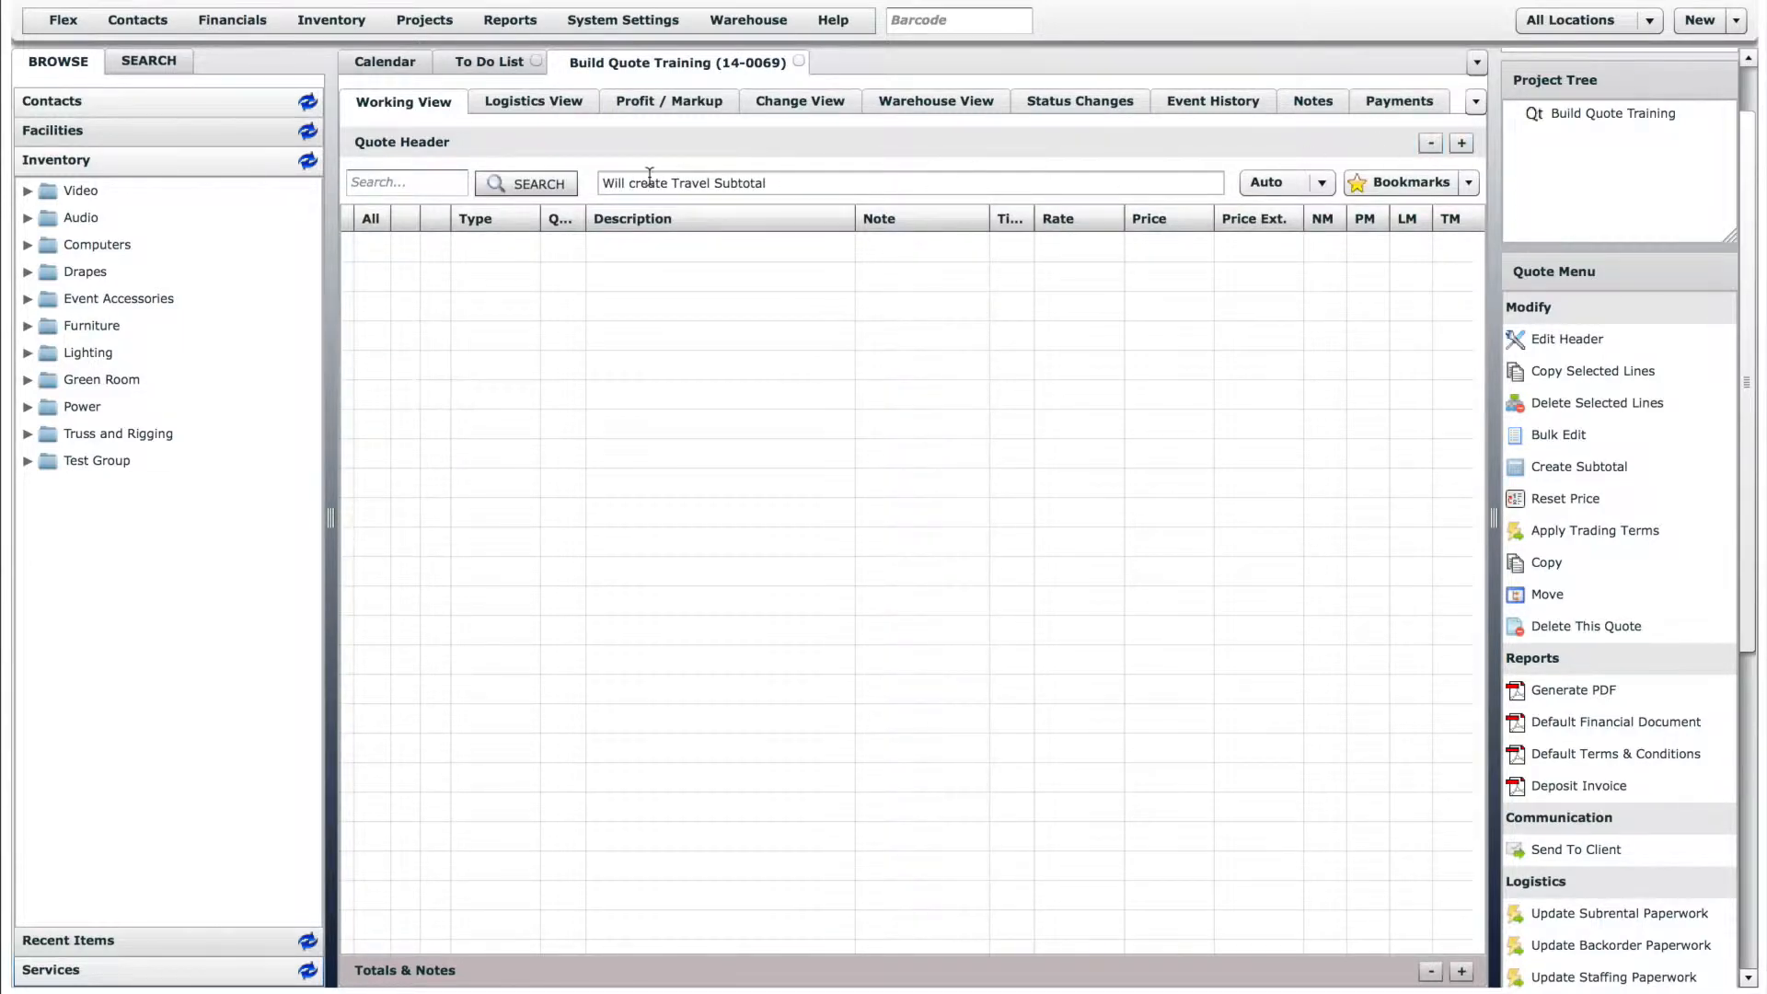
{"action": "left_click", "coordinate": [27, 192]}
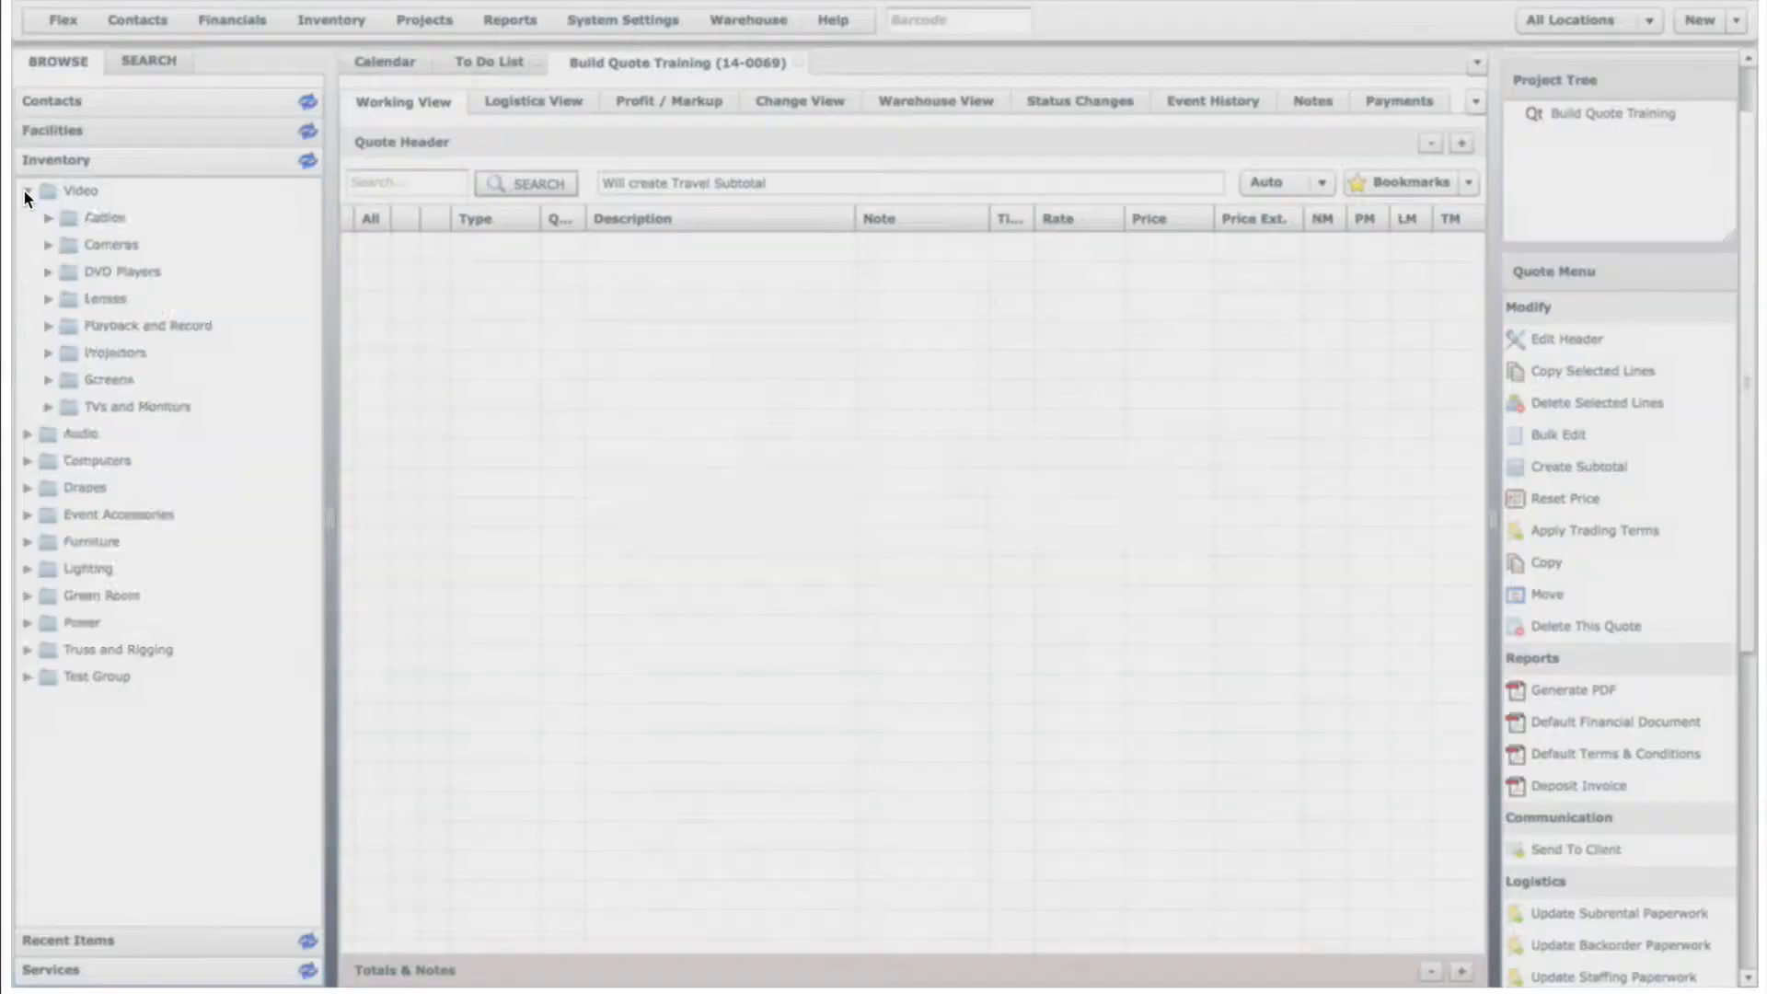
{"action": "left_click", "coordinate": [49, 406]}
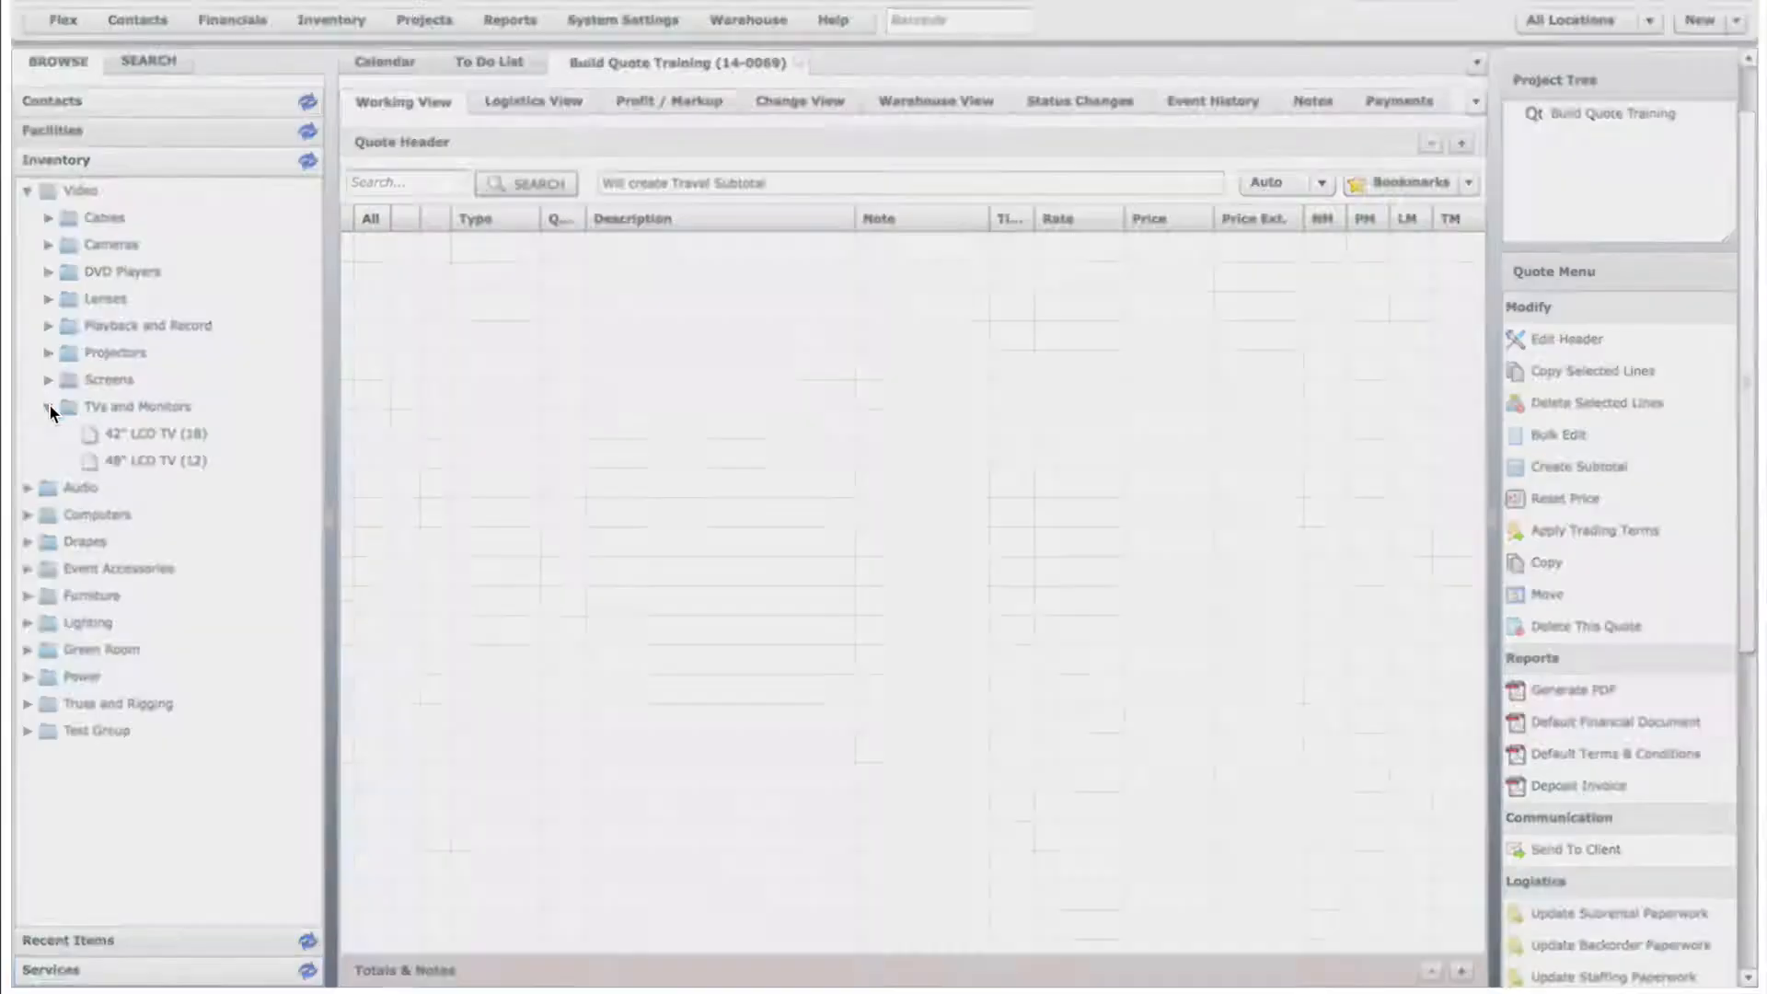
{"action": "left_click_drag", "start_coordinate": [136, 456], "coordinate": [465, 391]}
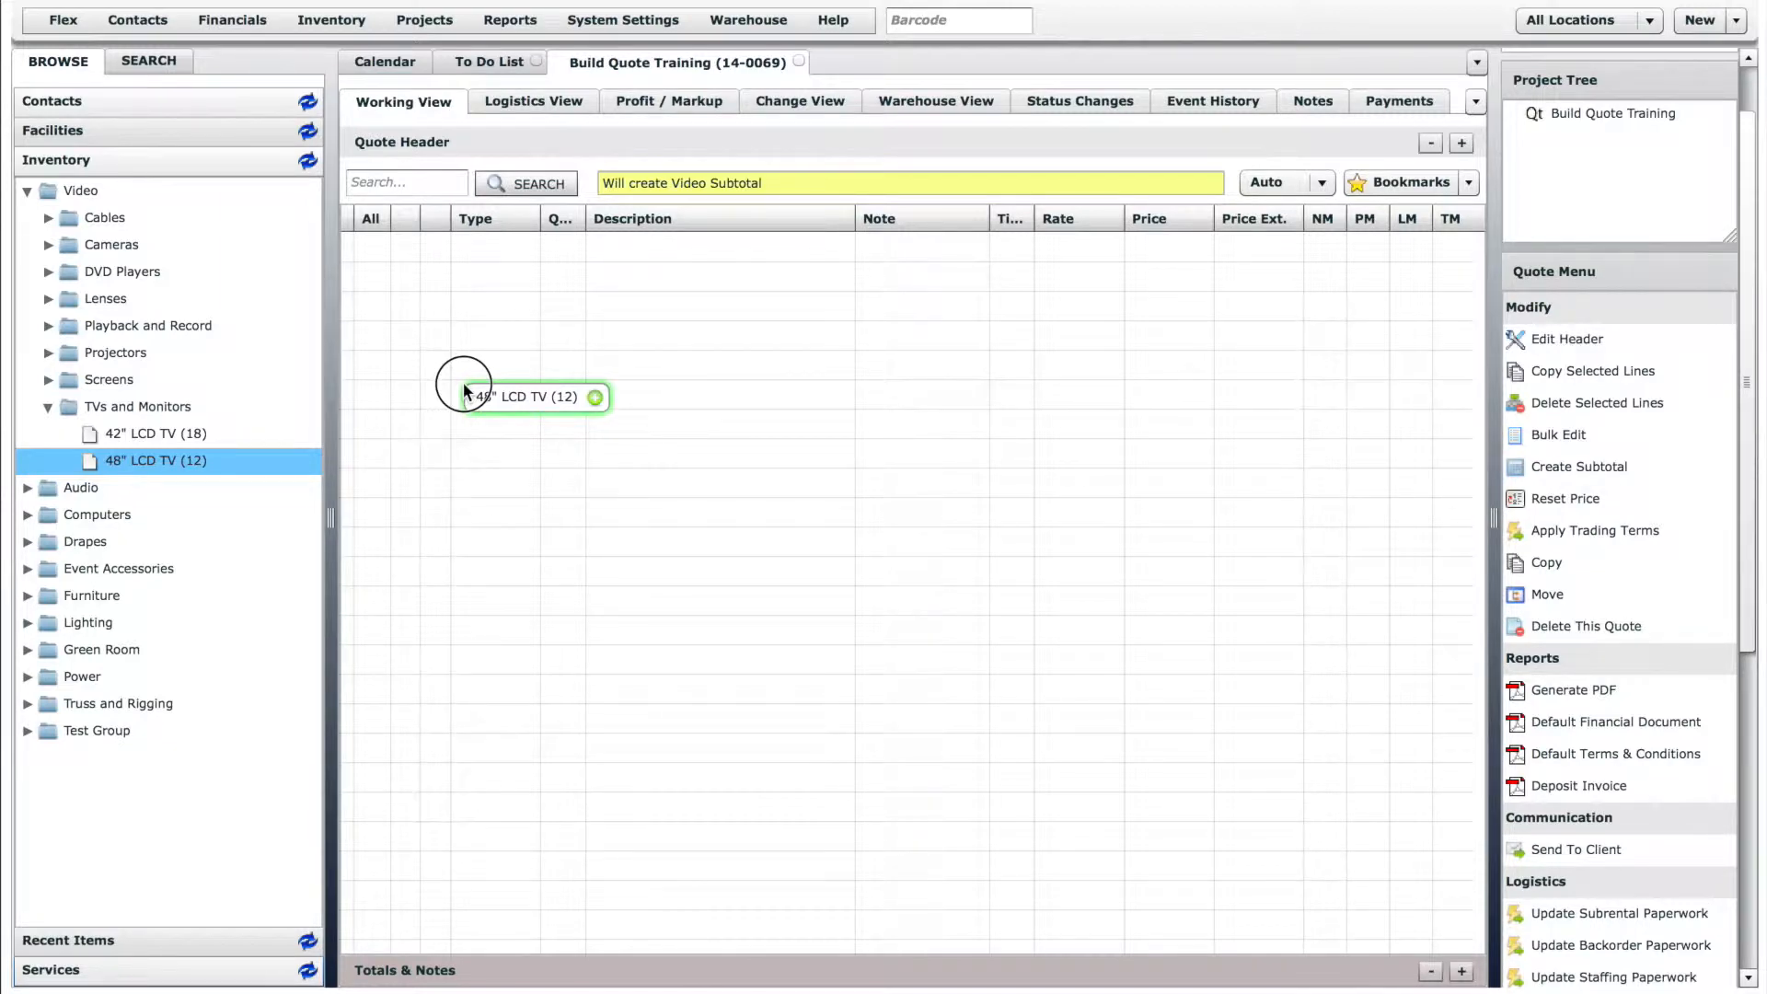
{"action": "left_click_drag", "start_coordinate": [463, 387], "coordinate": [465, 391]}
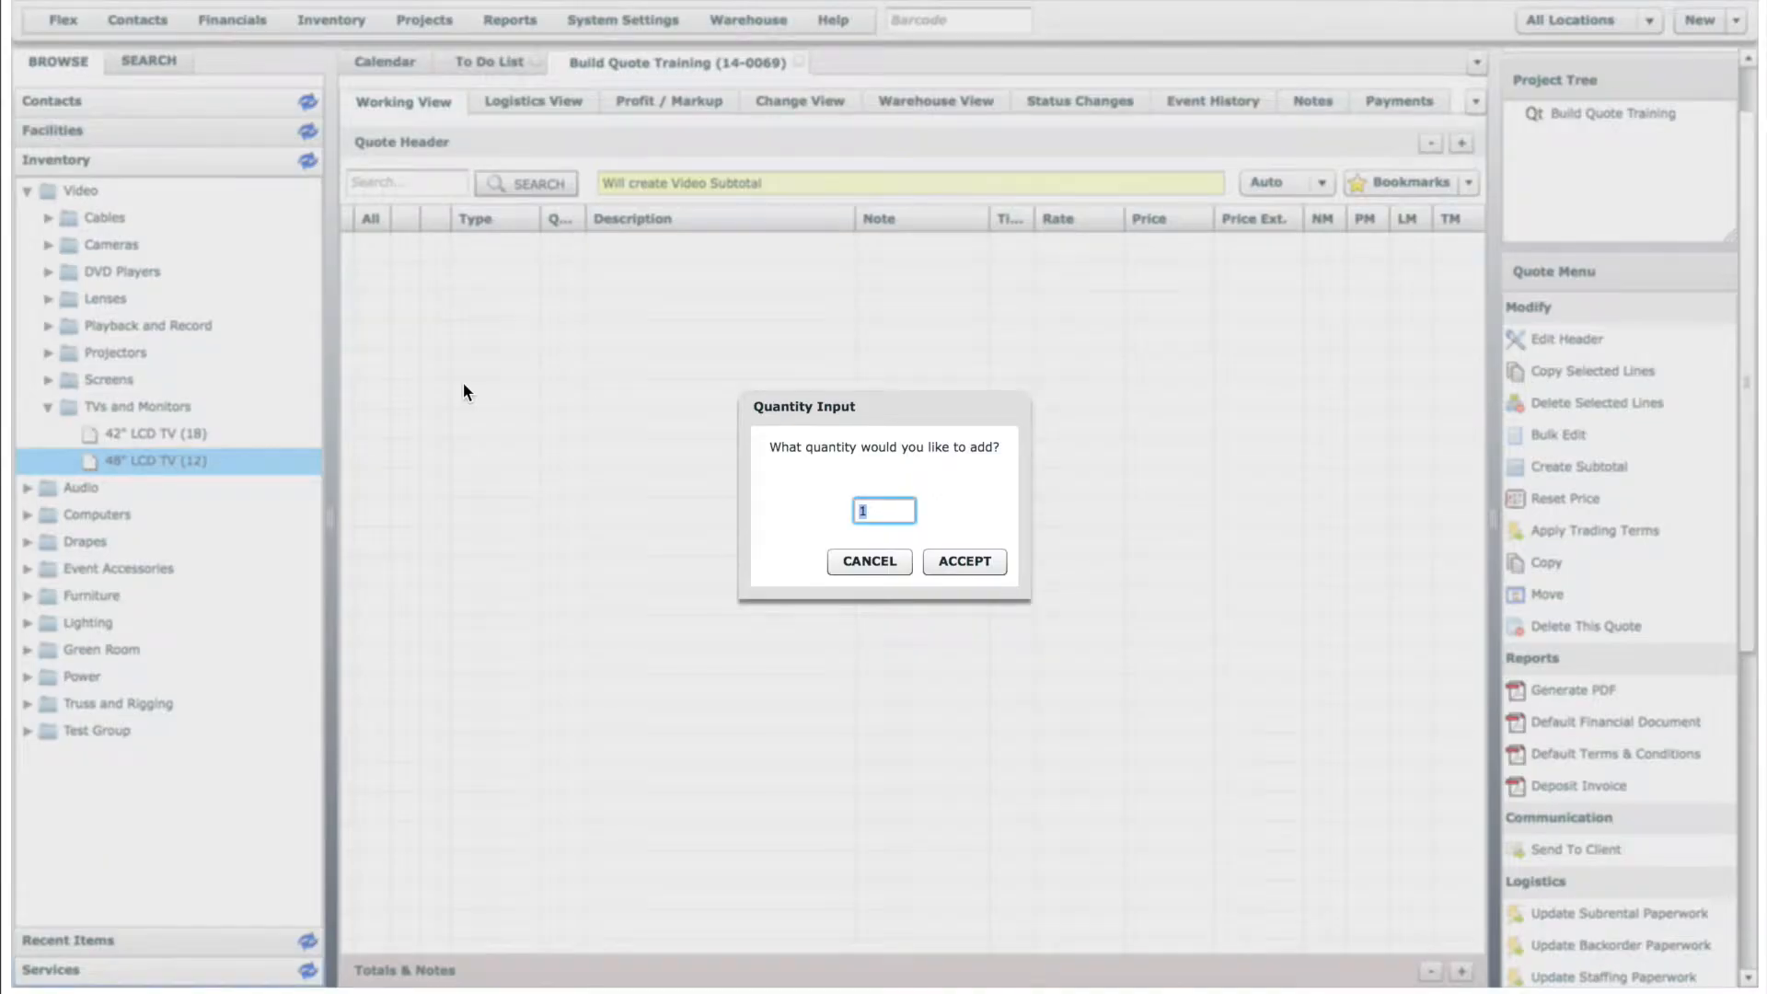
{"action": "type", "text": "2"}
{"action": "left_click", "coordinate": [983, 562]}
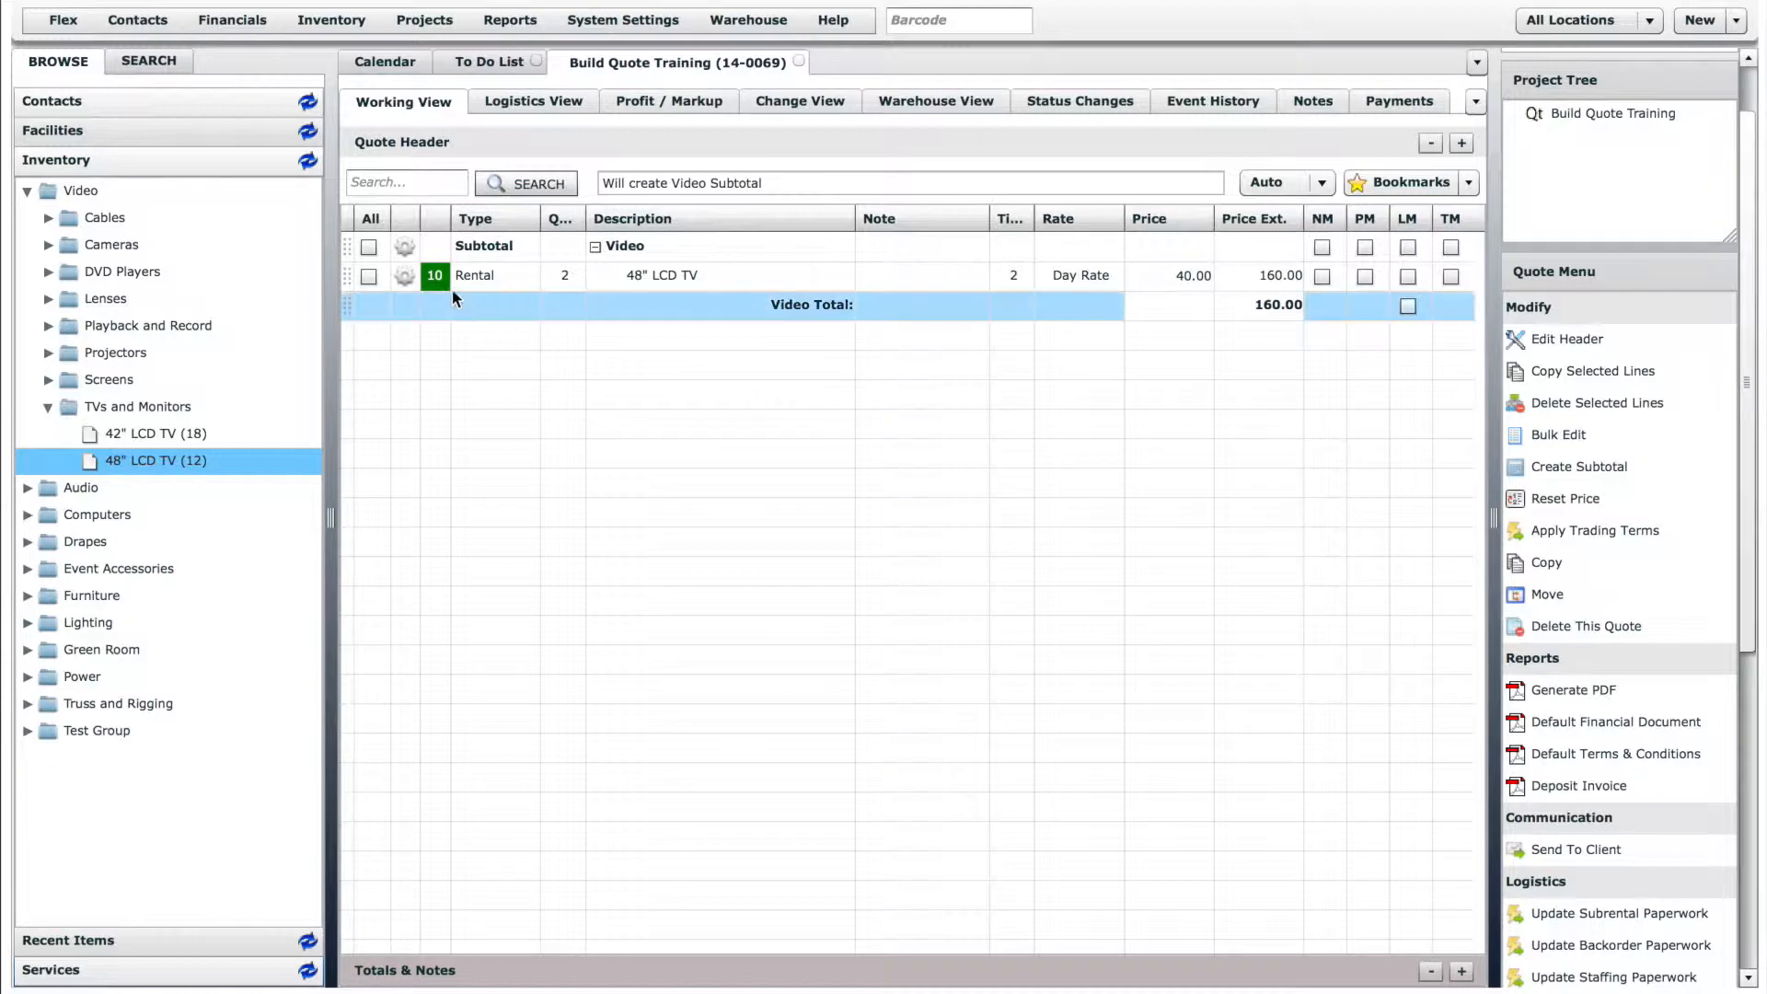
- Examine the editable type, quantity, time and rate fields of the 48" LCD TV line
{"action": "left_click", "coordinate": [517, 282]}
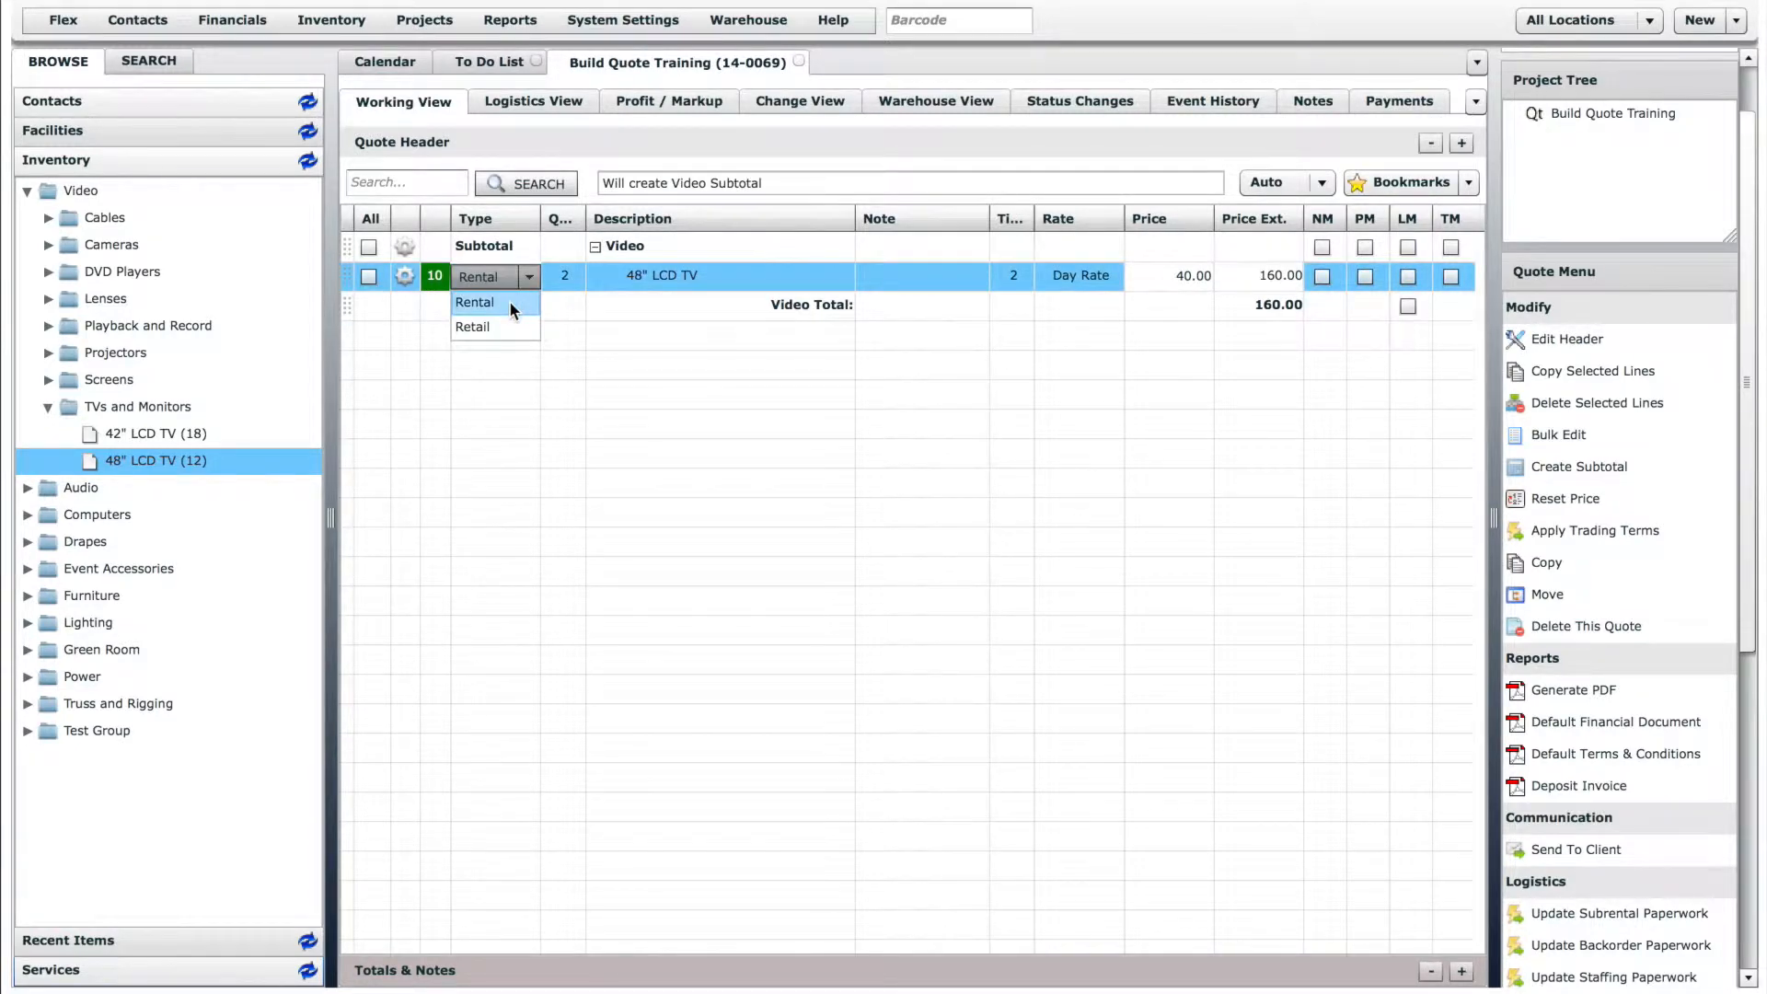
{"action": "left_click", "coordinate": [510, 300]}
{"action": "left_click", "coordinate": [567, 277]}
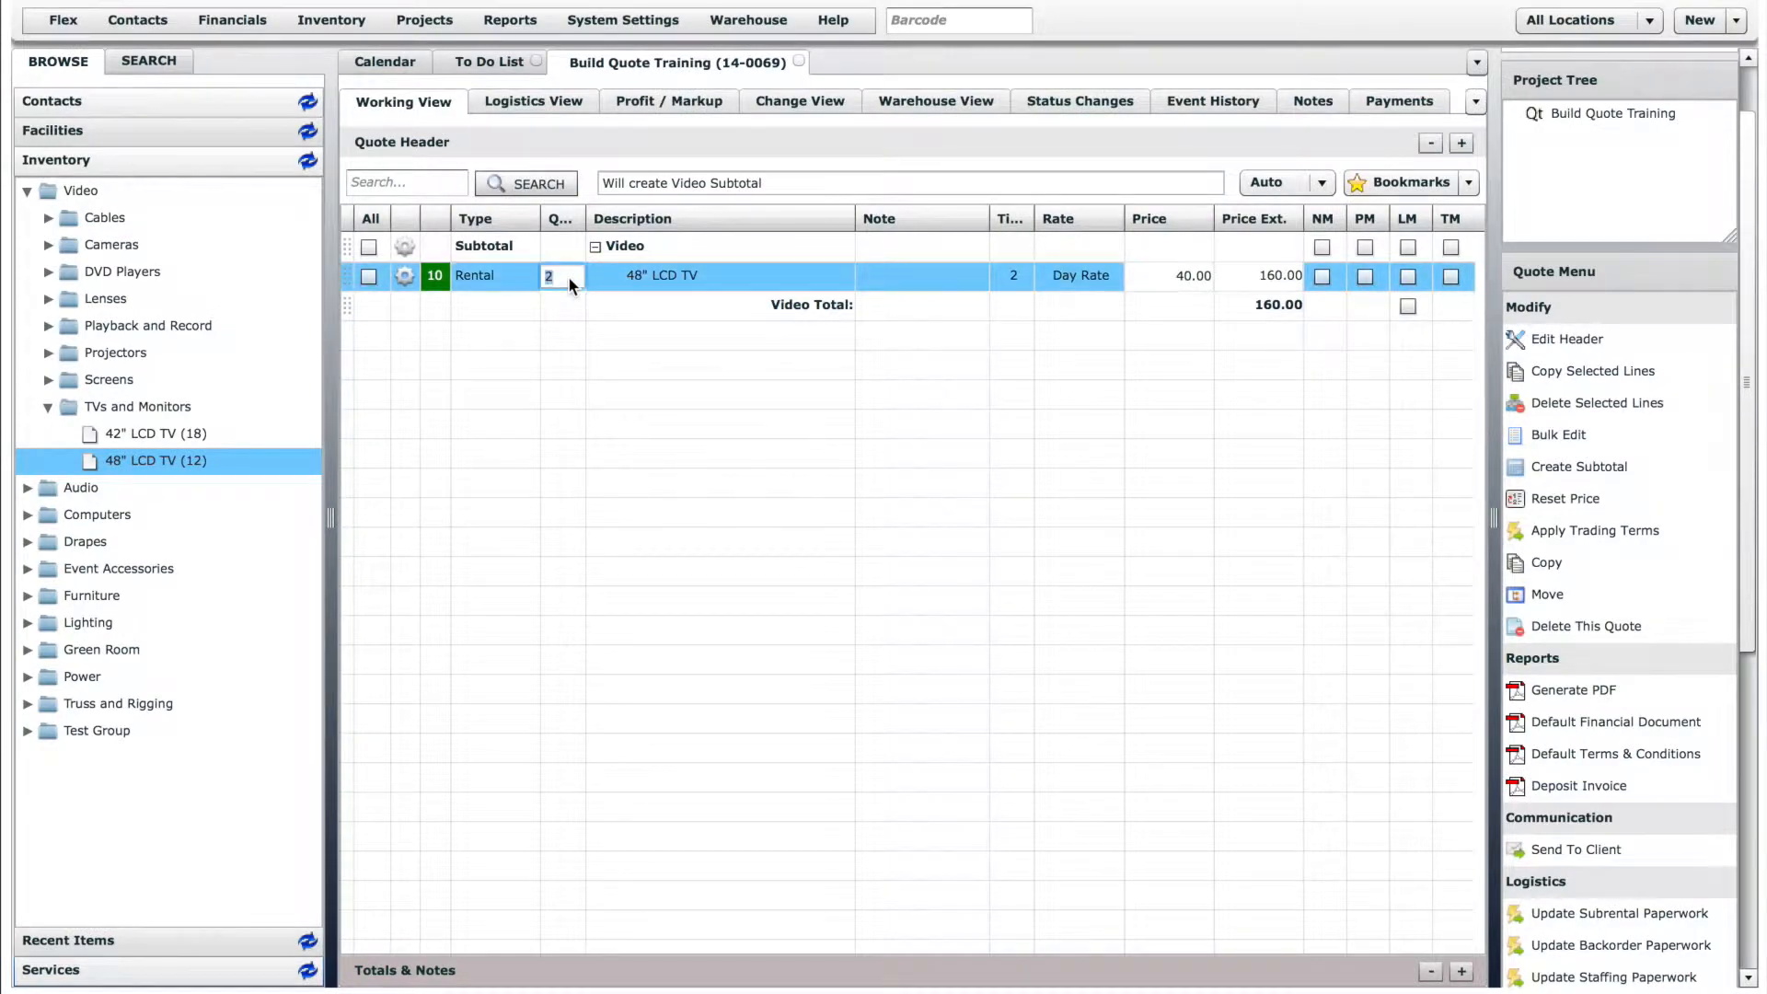
{"action": "left_click", "coordinate": [641, 273]}
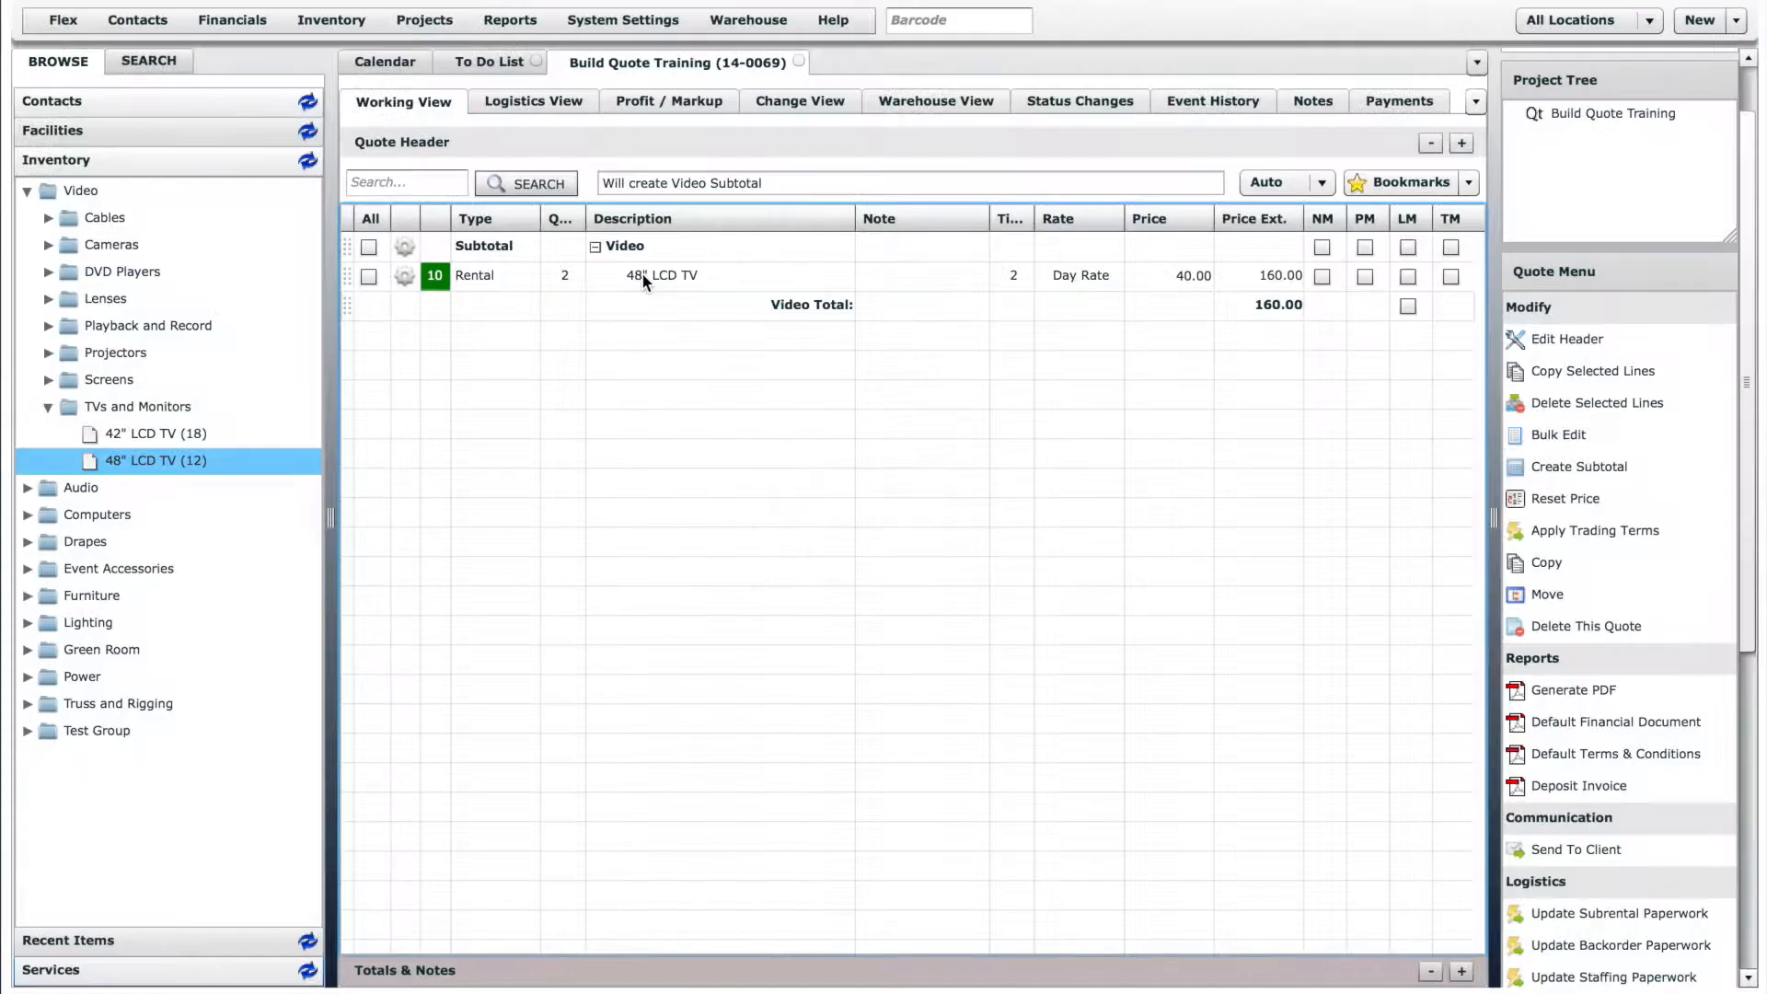
{"action": "left_click", "coordinate": [1012, 276]}
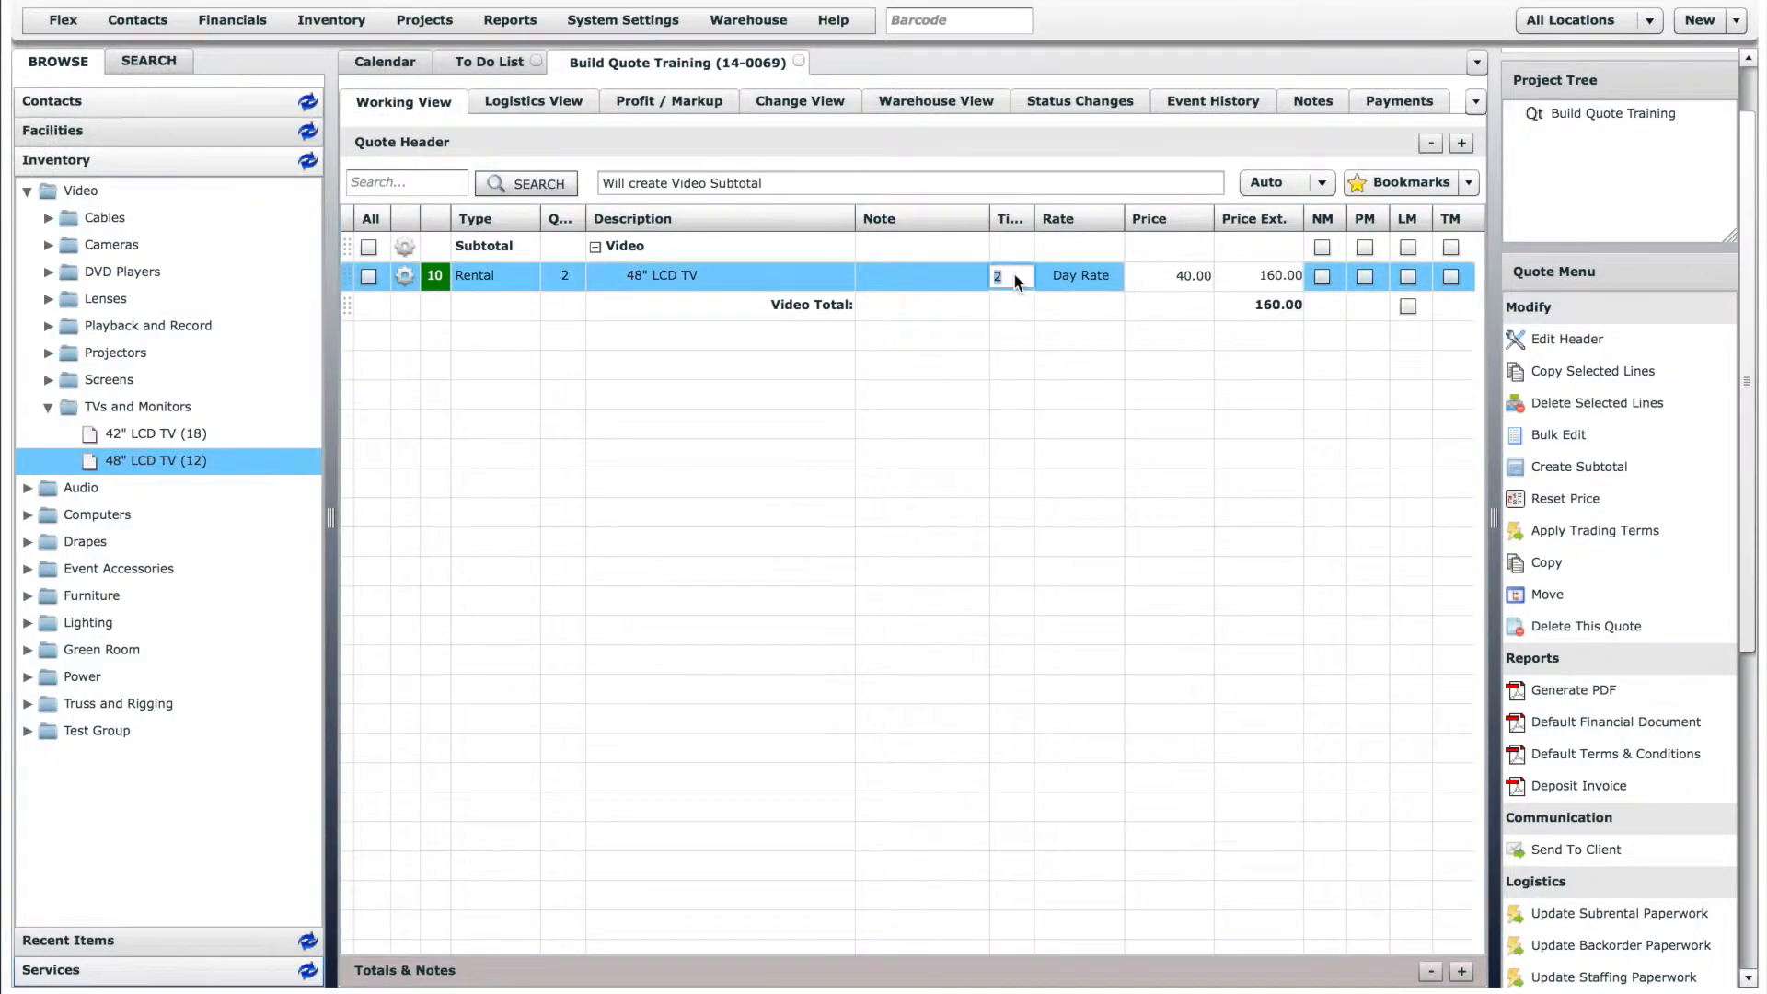
{"action": "left_click", "coordinate": [1060, 274]}
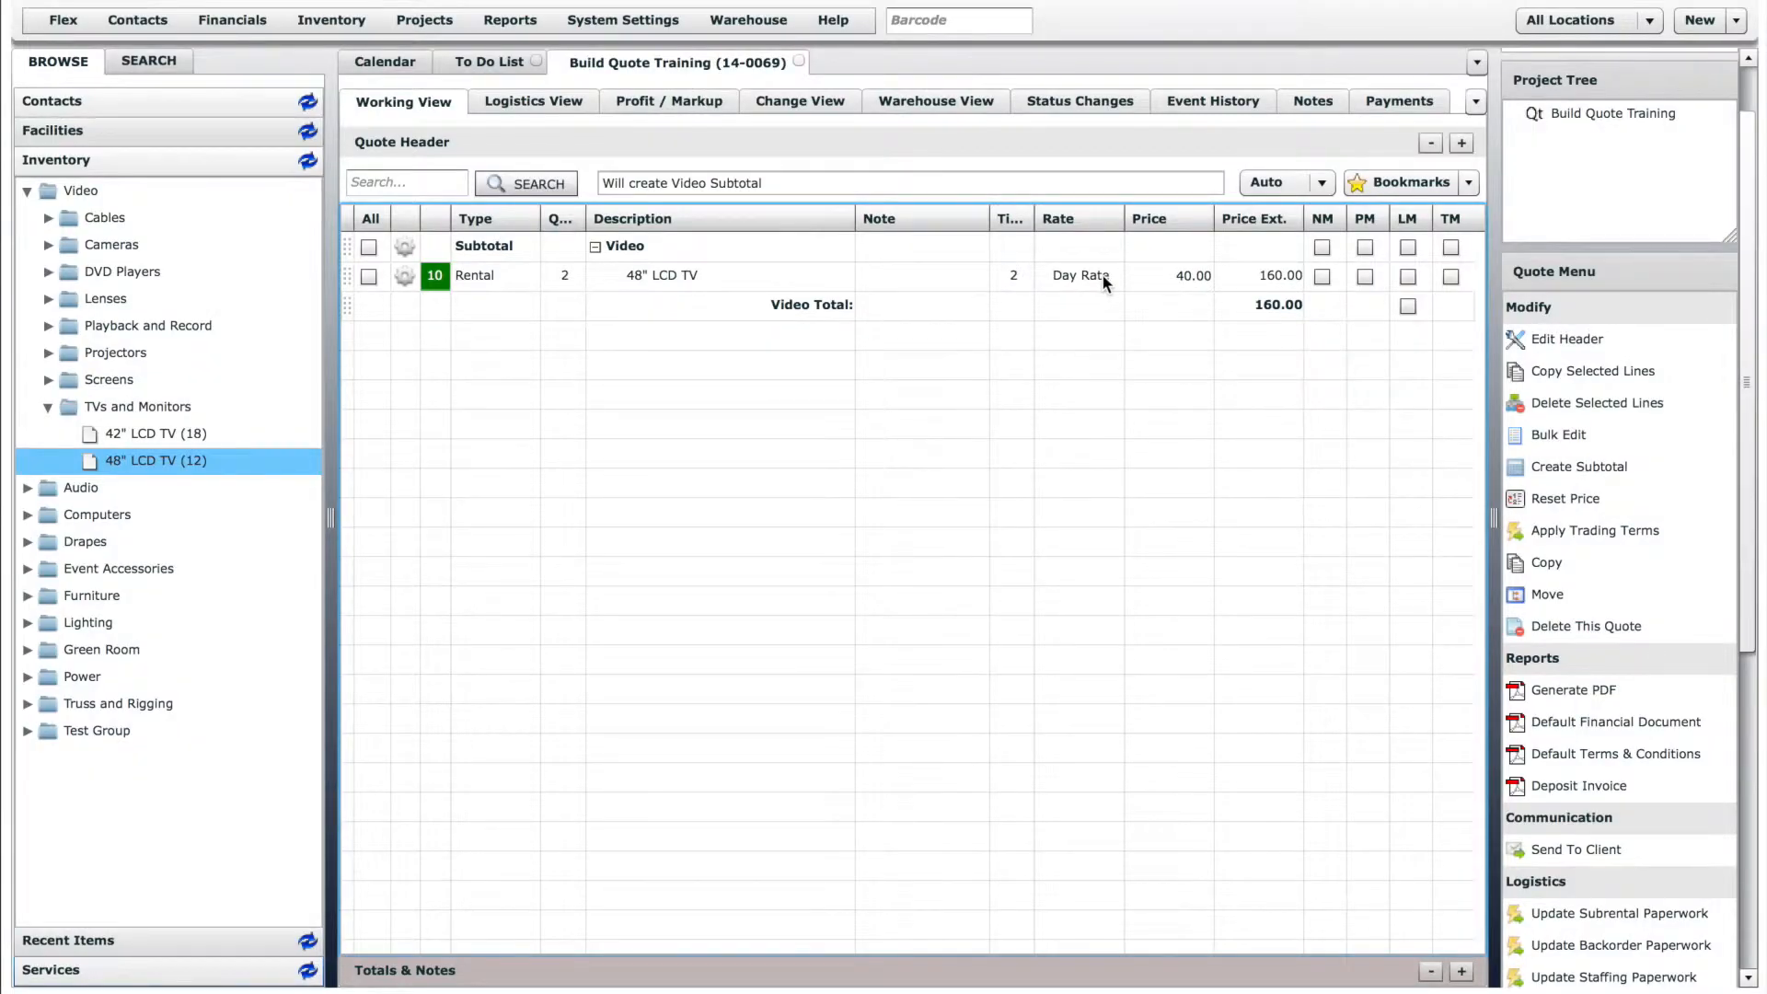
{"action": "left_click", "coordinate": [1101, 274]}
{"action": "left_click", "coordinate": [1112, 275]}
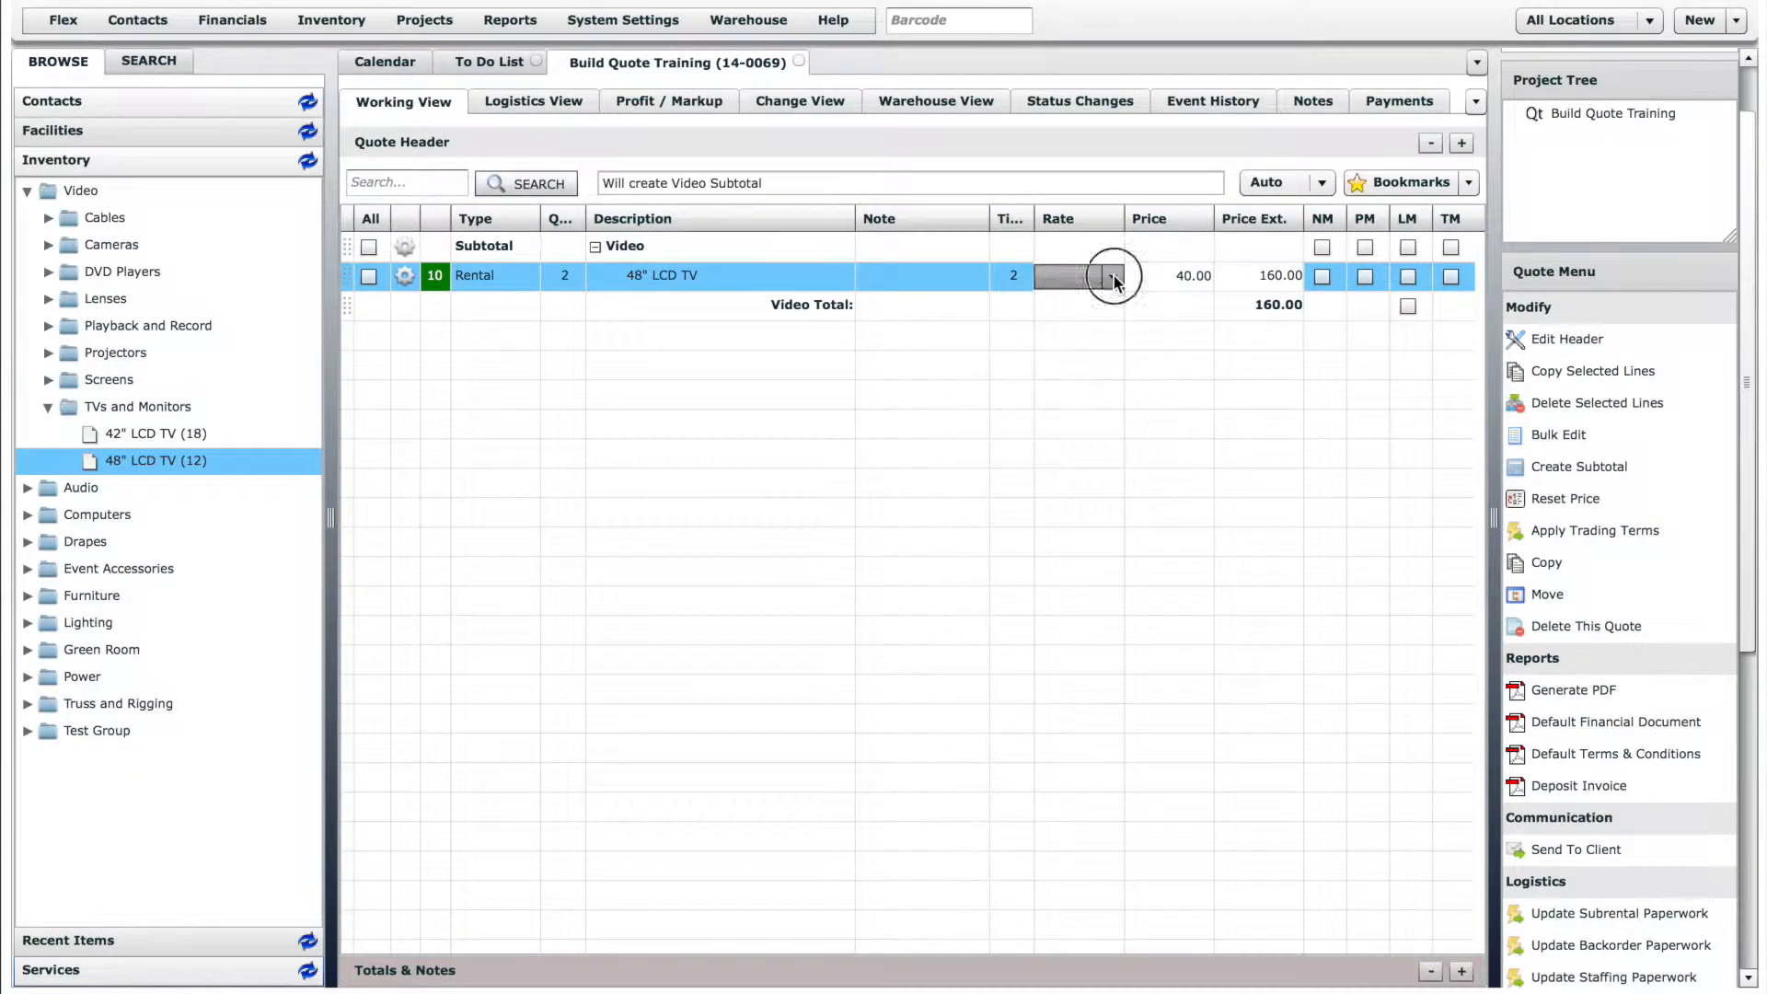
- Set the price of the 48" LCD TV line to 30
{"action": "left_click", "coordinate": [1179, 274]}
{"action": "left_click", "coordinate": [1174, 273]}
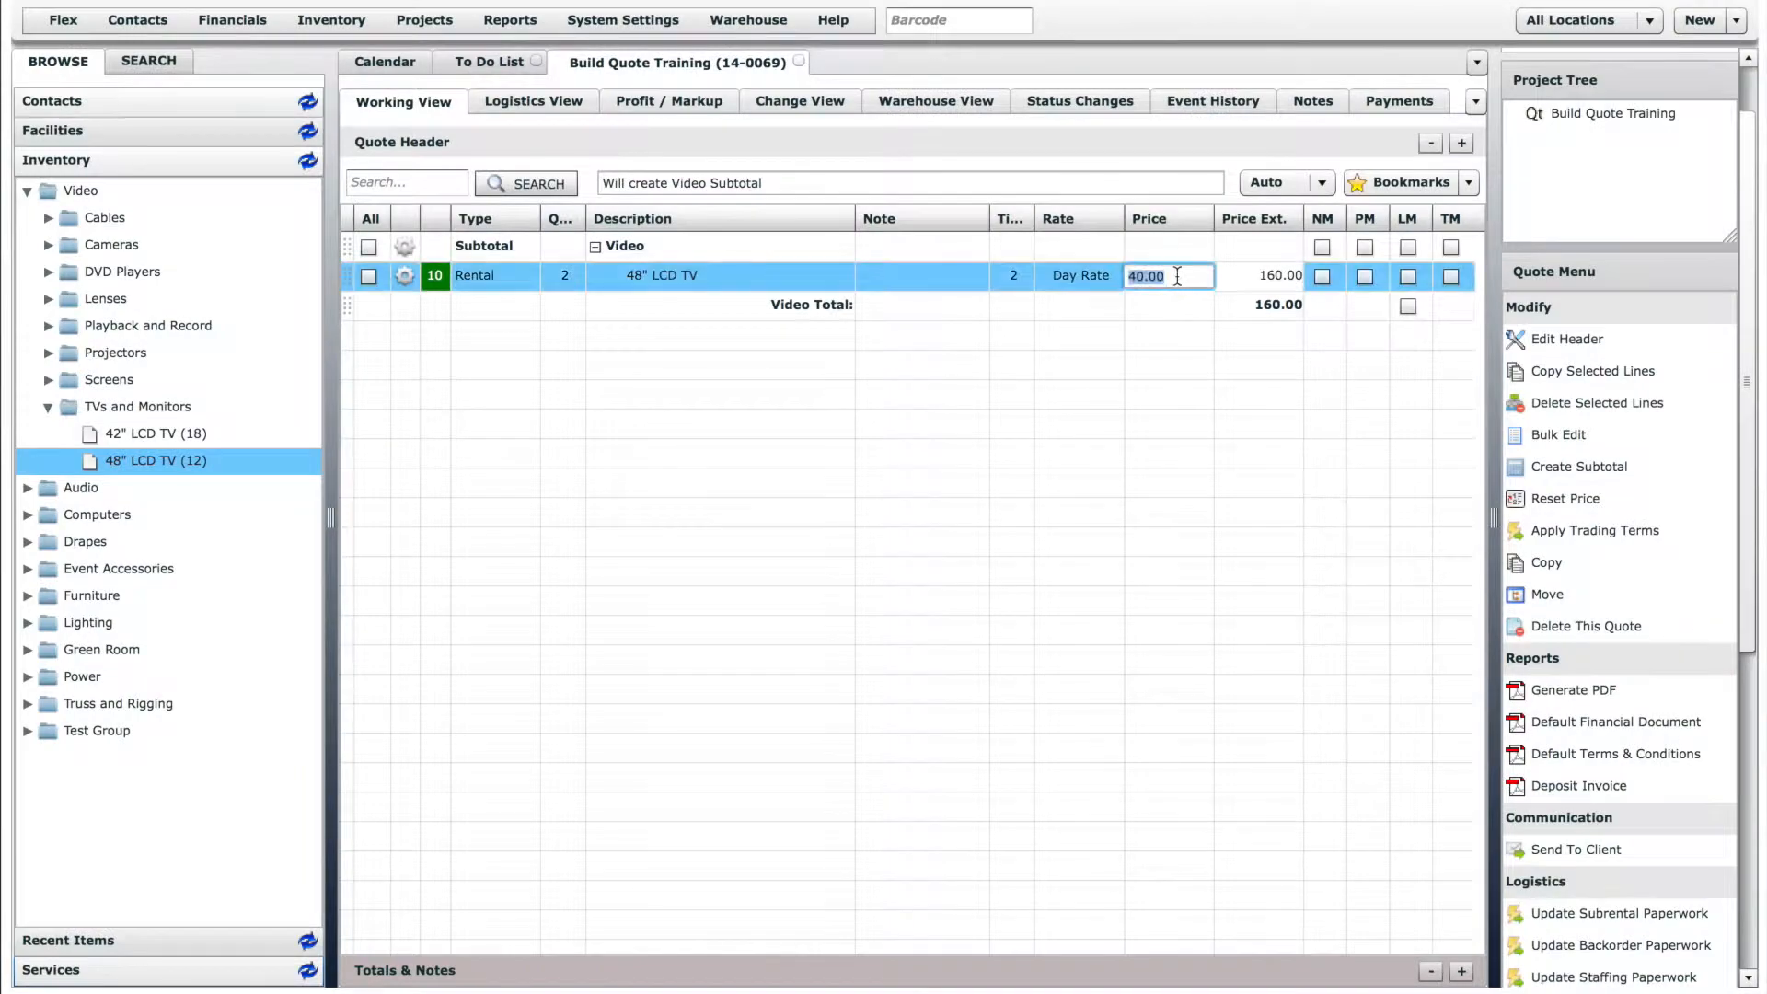
{"action": "type", "text": "30"}
{"action": "key", "text": "Return"}
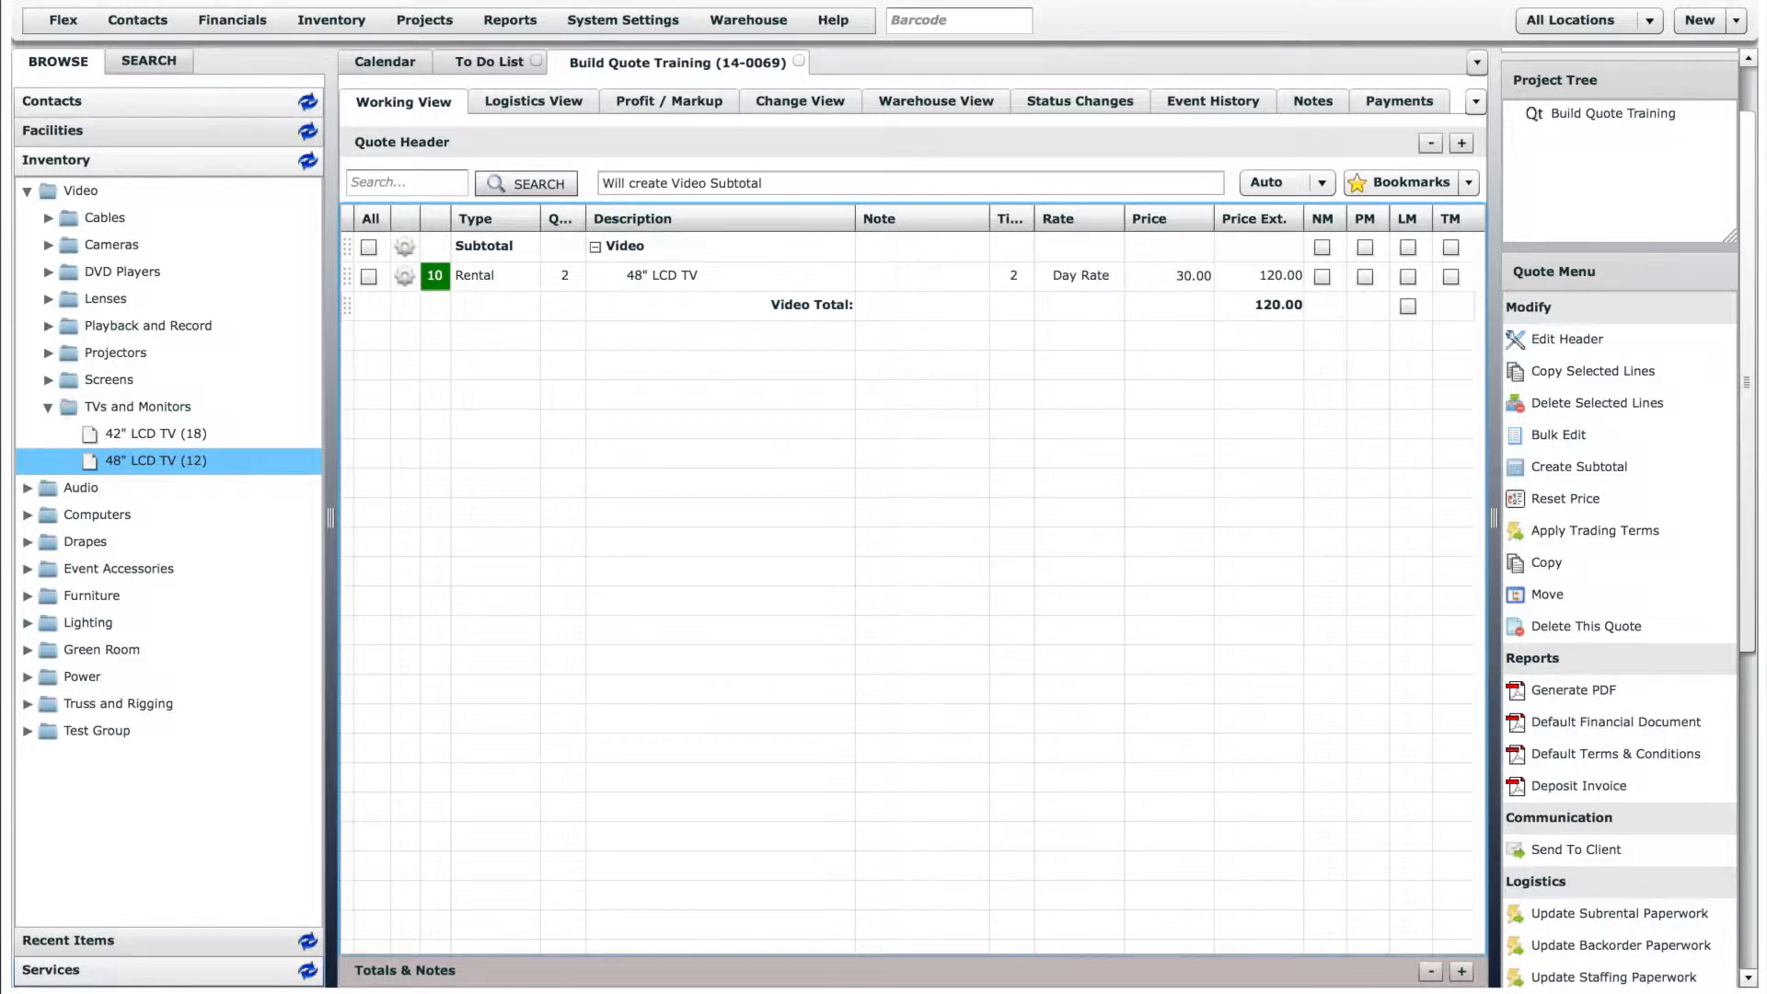
- Search the inventory for "yamaha" and add one Yamaha LS9-32 to the quote
{"action": "left_click", "coordinate": [149, 62]}
{"action": "left_click", "coordinate": [172, 130]}
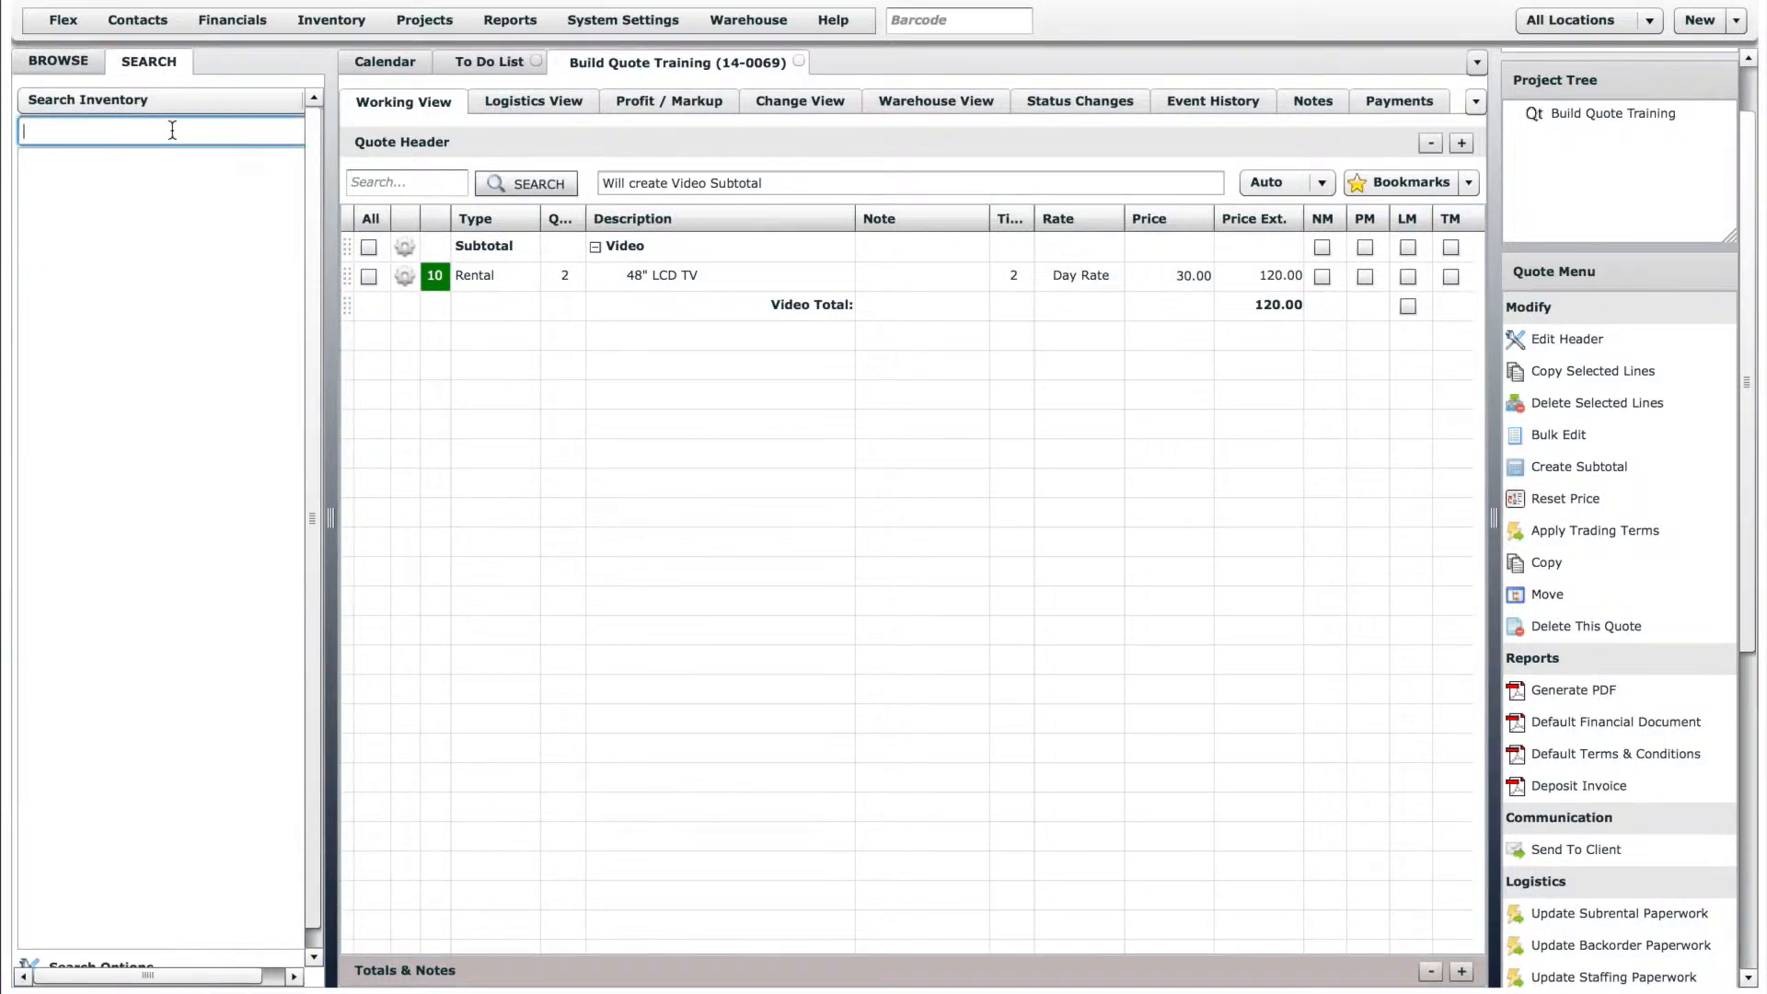
{"action": "type", "text": "yamaha"}
{"action": "left_click_drag", "start_coordinate": [130, 208], "coordinate": [696, 398]}
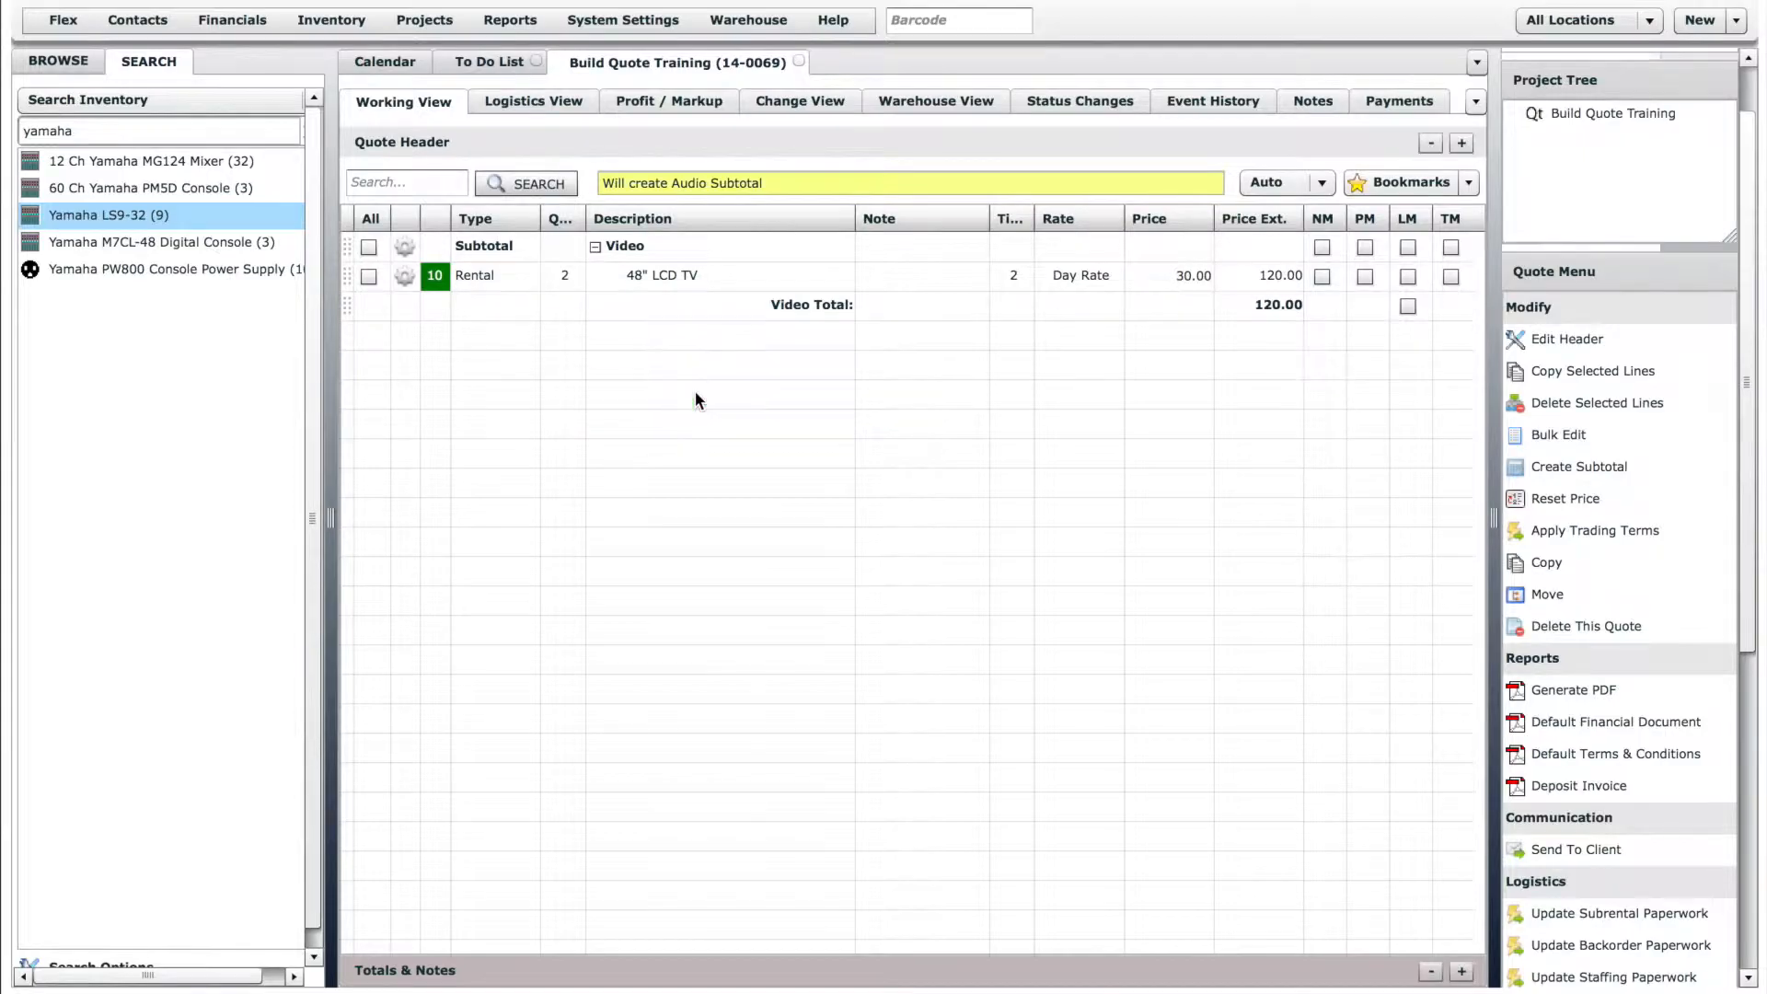
{"action": "left_click", "coordinate": [968, 563]}
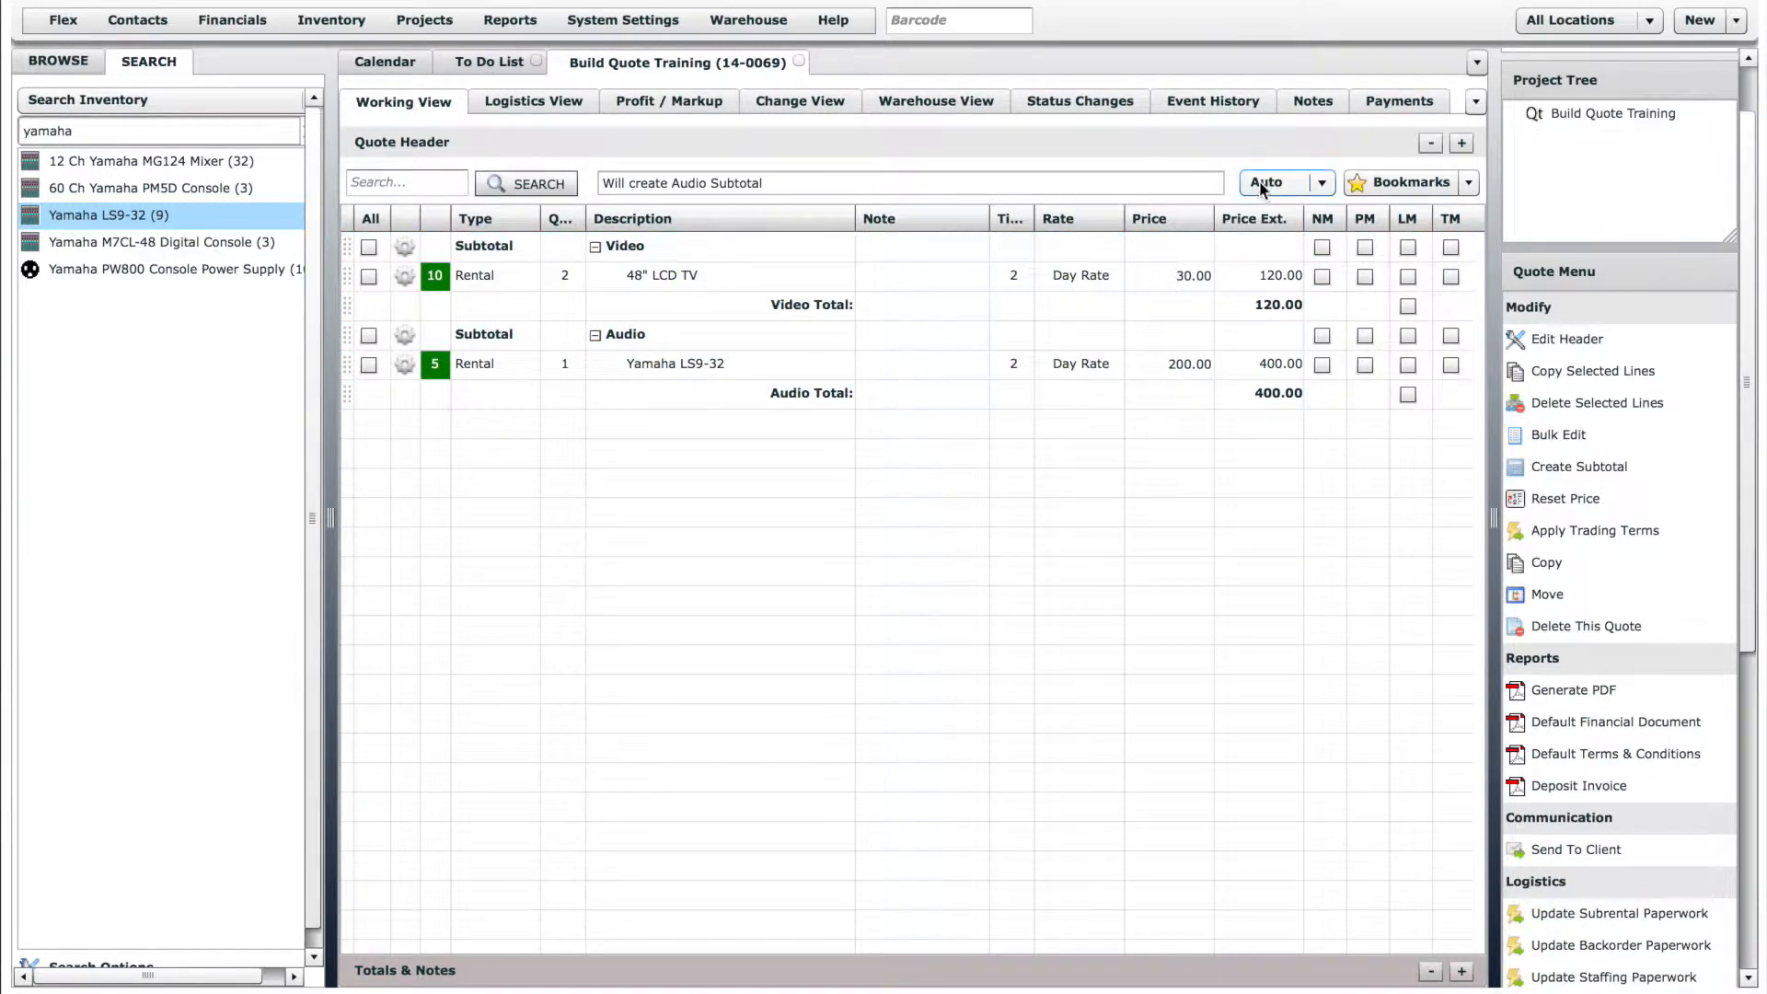
{"action": "left_click", "coordinate": [1322, 189]}
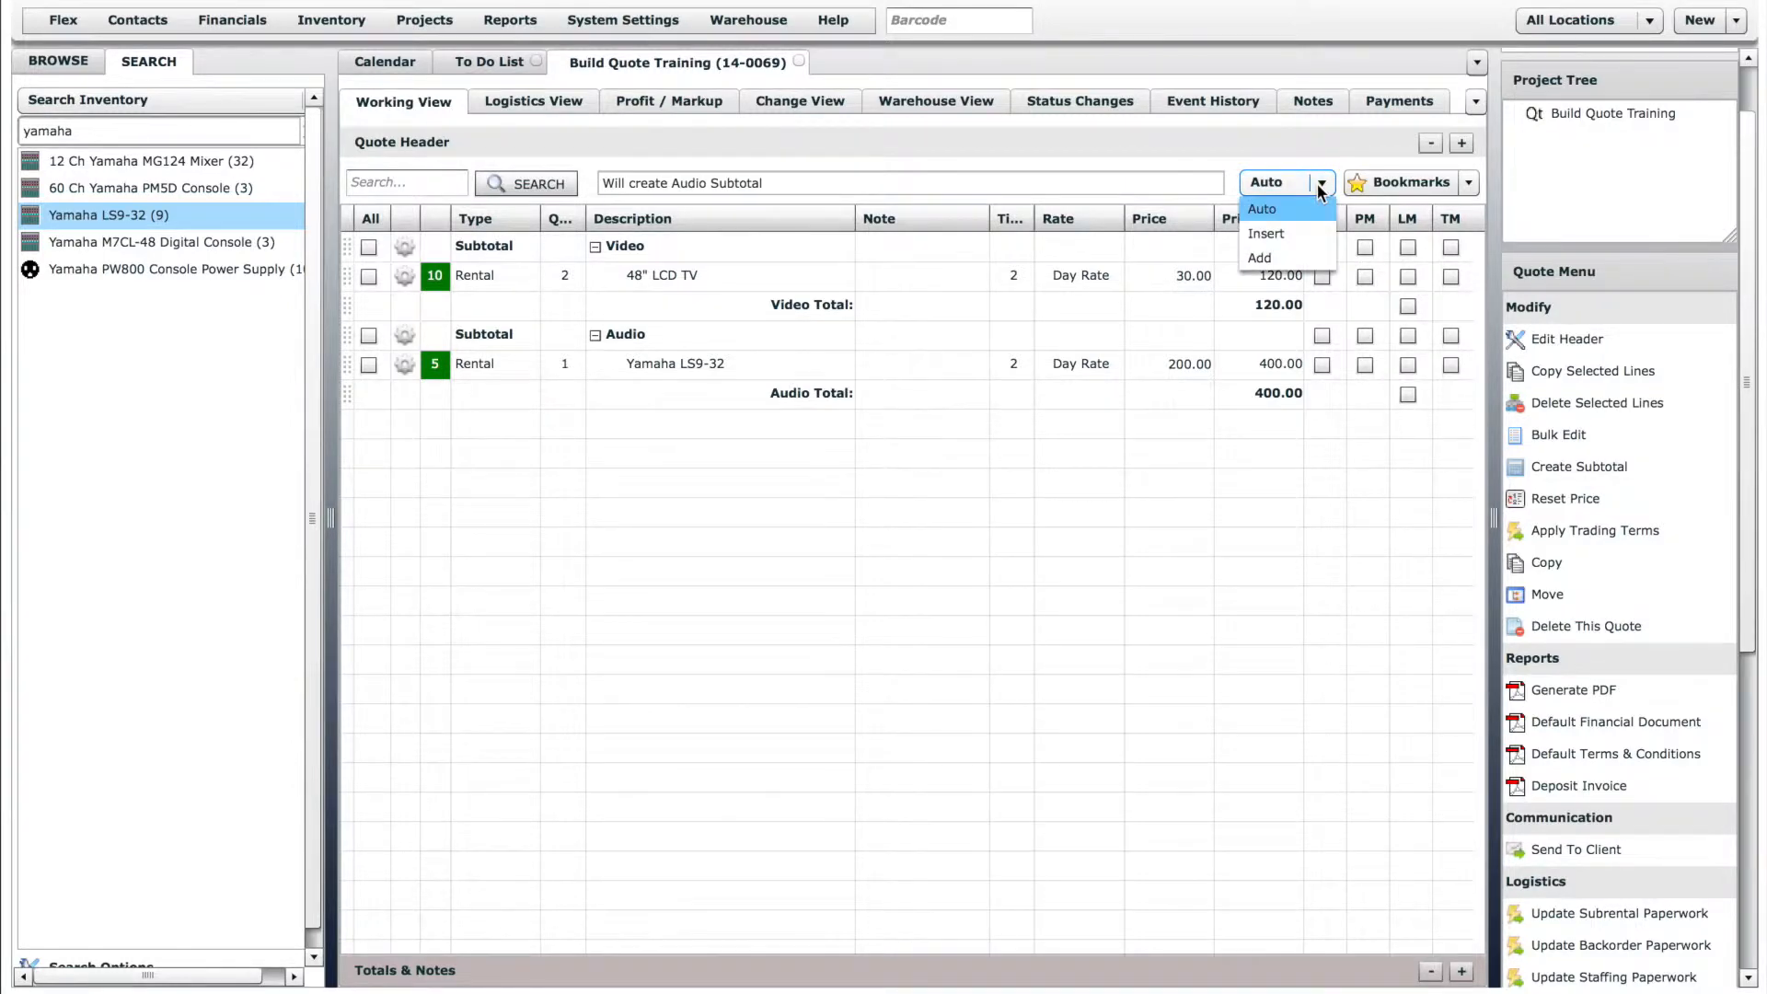
{"action": "left_click", "coordinate": [1322, 189]}
- Add one Small Speaker System from the Audio inventory's Packages group to the quote
{"action": "left_click", "coordinate": [59, 62]}
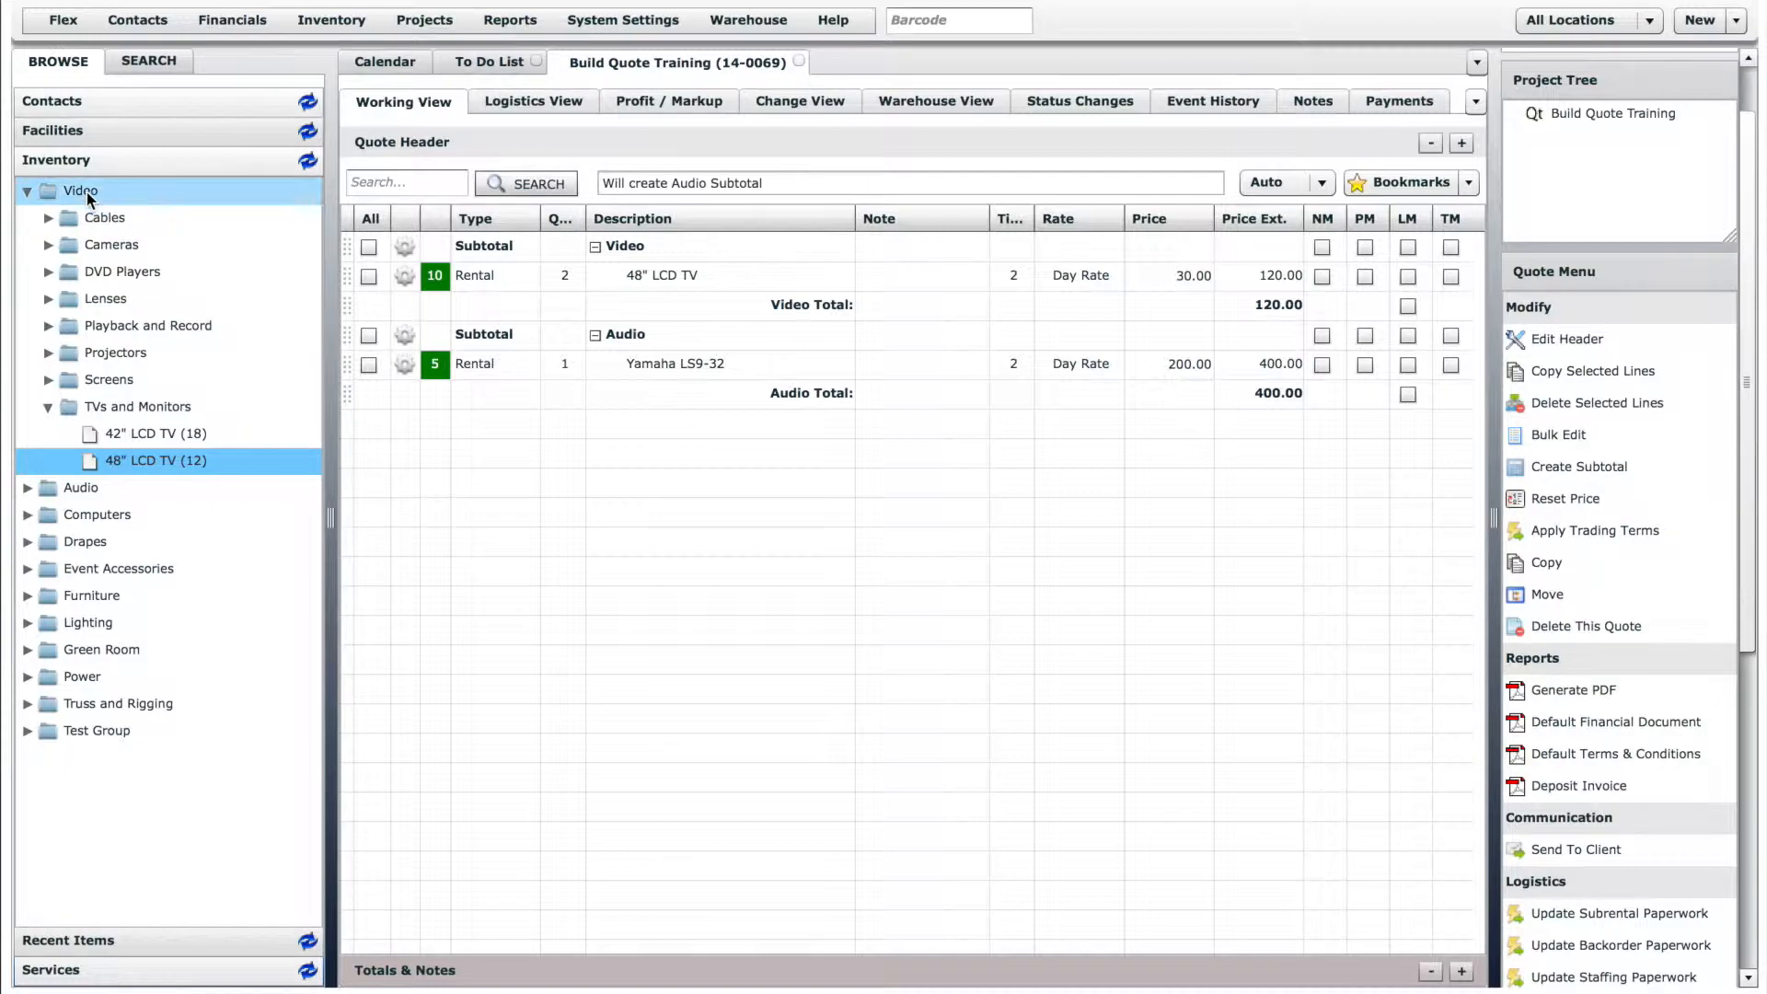
{"action": "left_click", "coordinate": [27, 487]}
{"action": "left_click", "coordinate": [50, 542]}
{"action": "left_click_drag", "start_coordinate": [152, 567], "coordinate": [692, 260]}
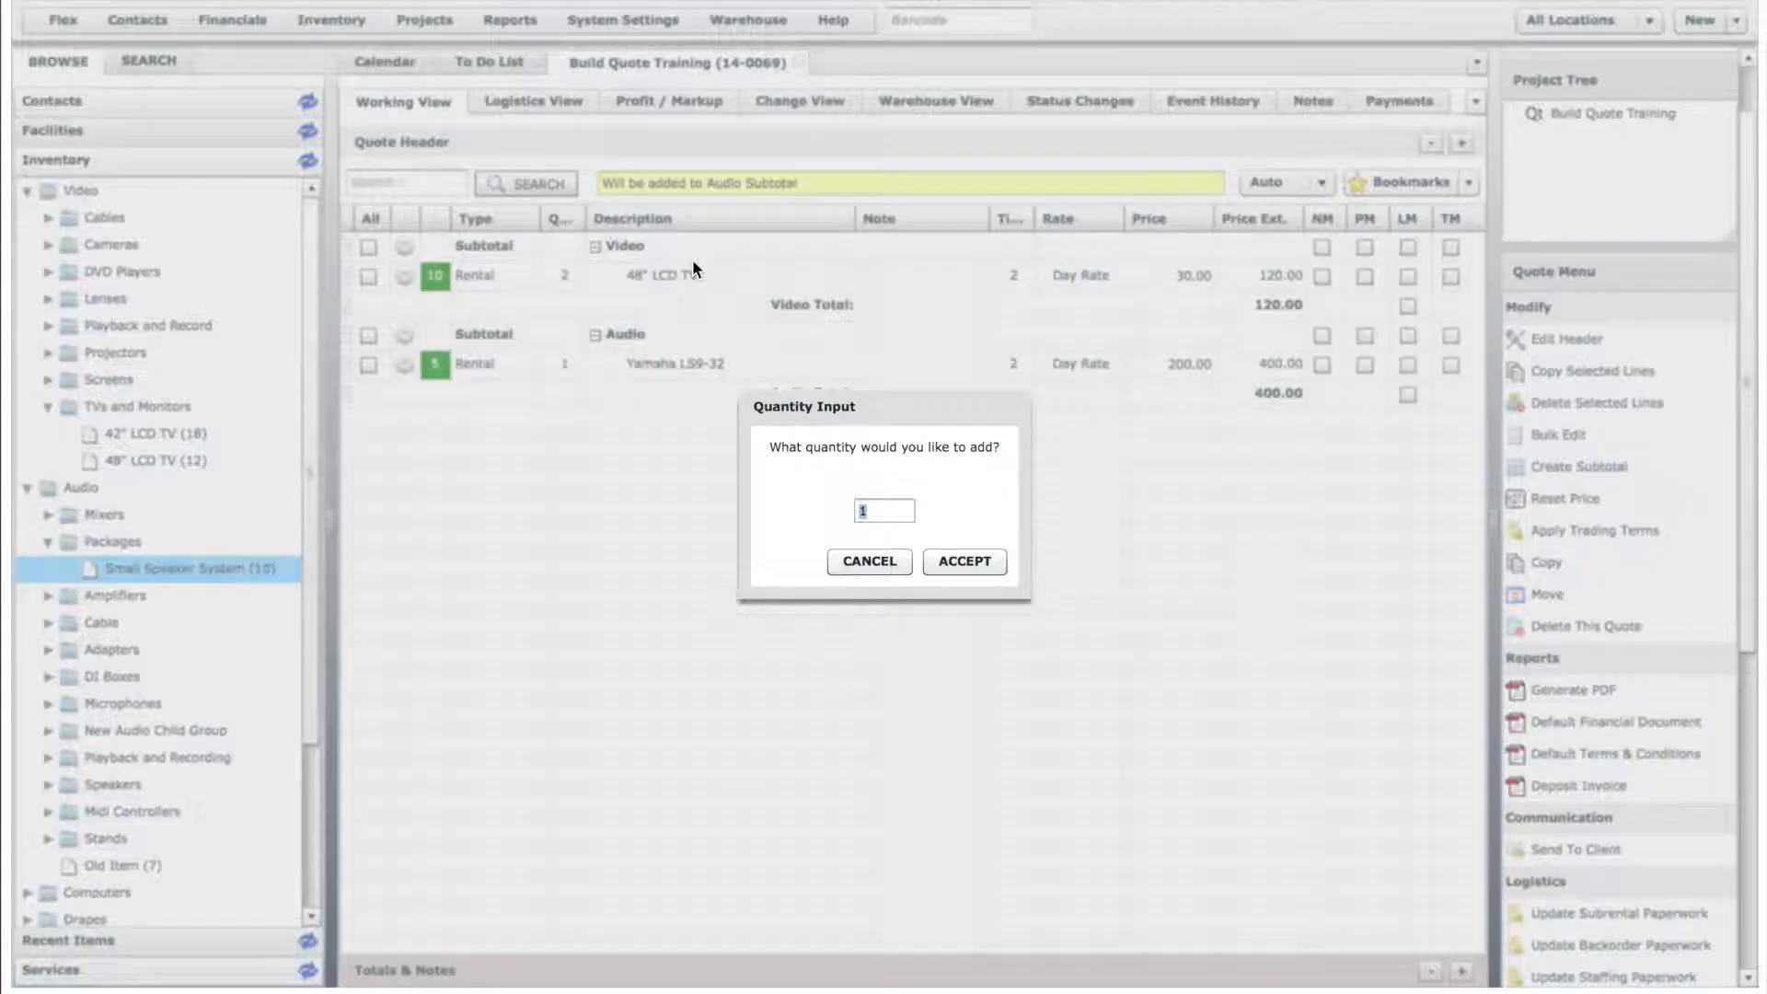
{"action": "left_click", "coordinate": [947, 561]}
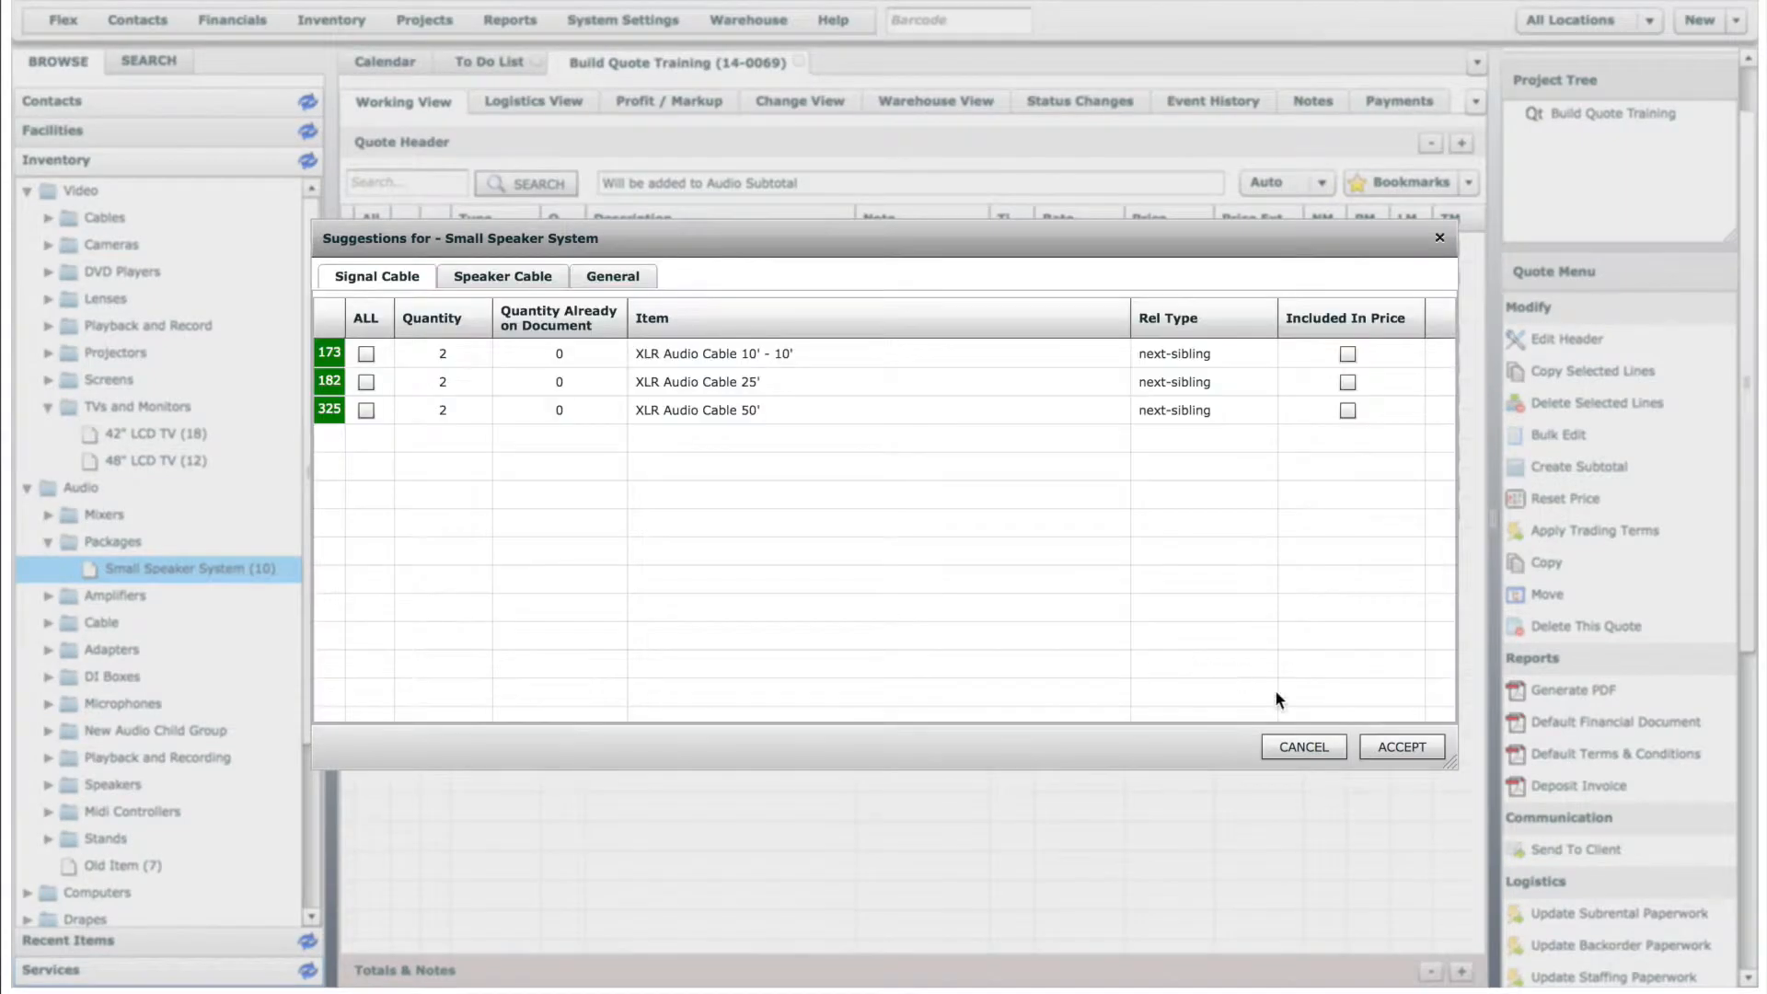
{"action": "left_click", "coordinate": [1398, 747]}
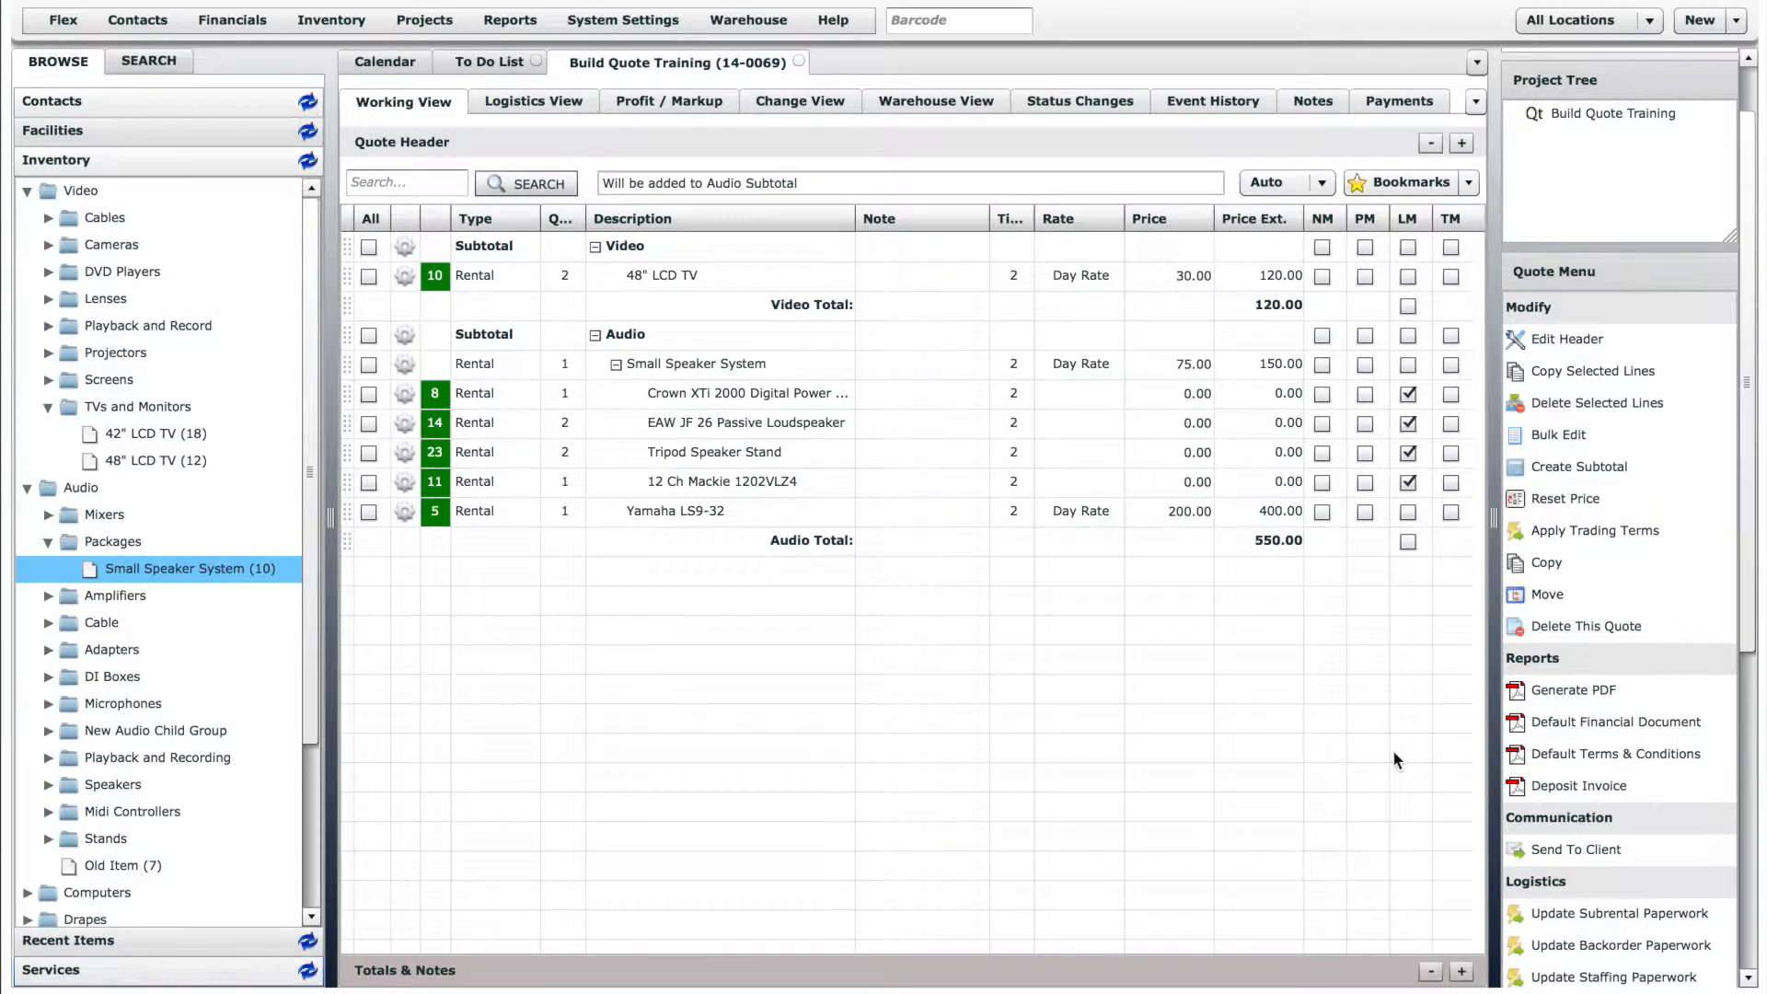
- Add one White iPad-32GB from the Computers inventory's Tablets group to the quote
{"action": "scroll", "coordinate": [313, 753], "scroll_direction": "down", "scroll_amount": 3}
{"action": "left_click", "coordinate": [29, 731]}
{"action": "left_click", "coordinate": [48, 892]}
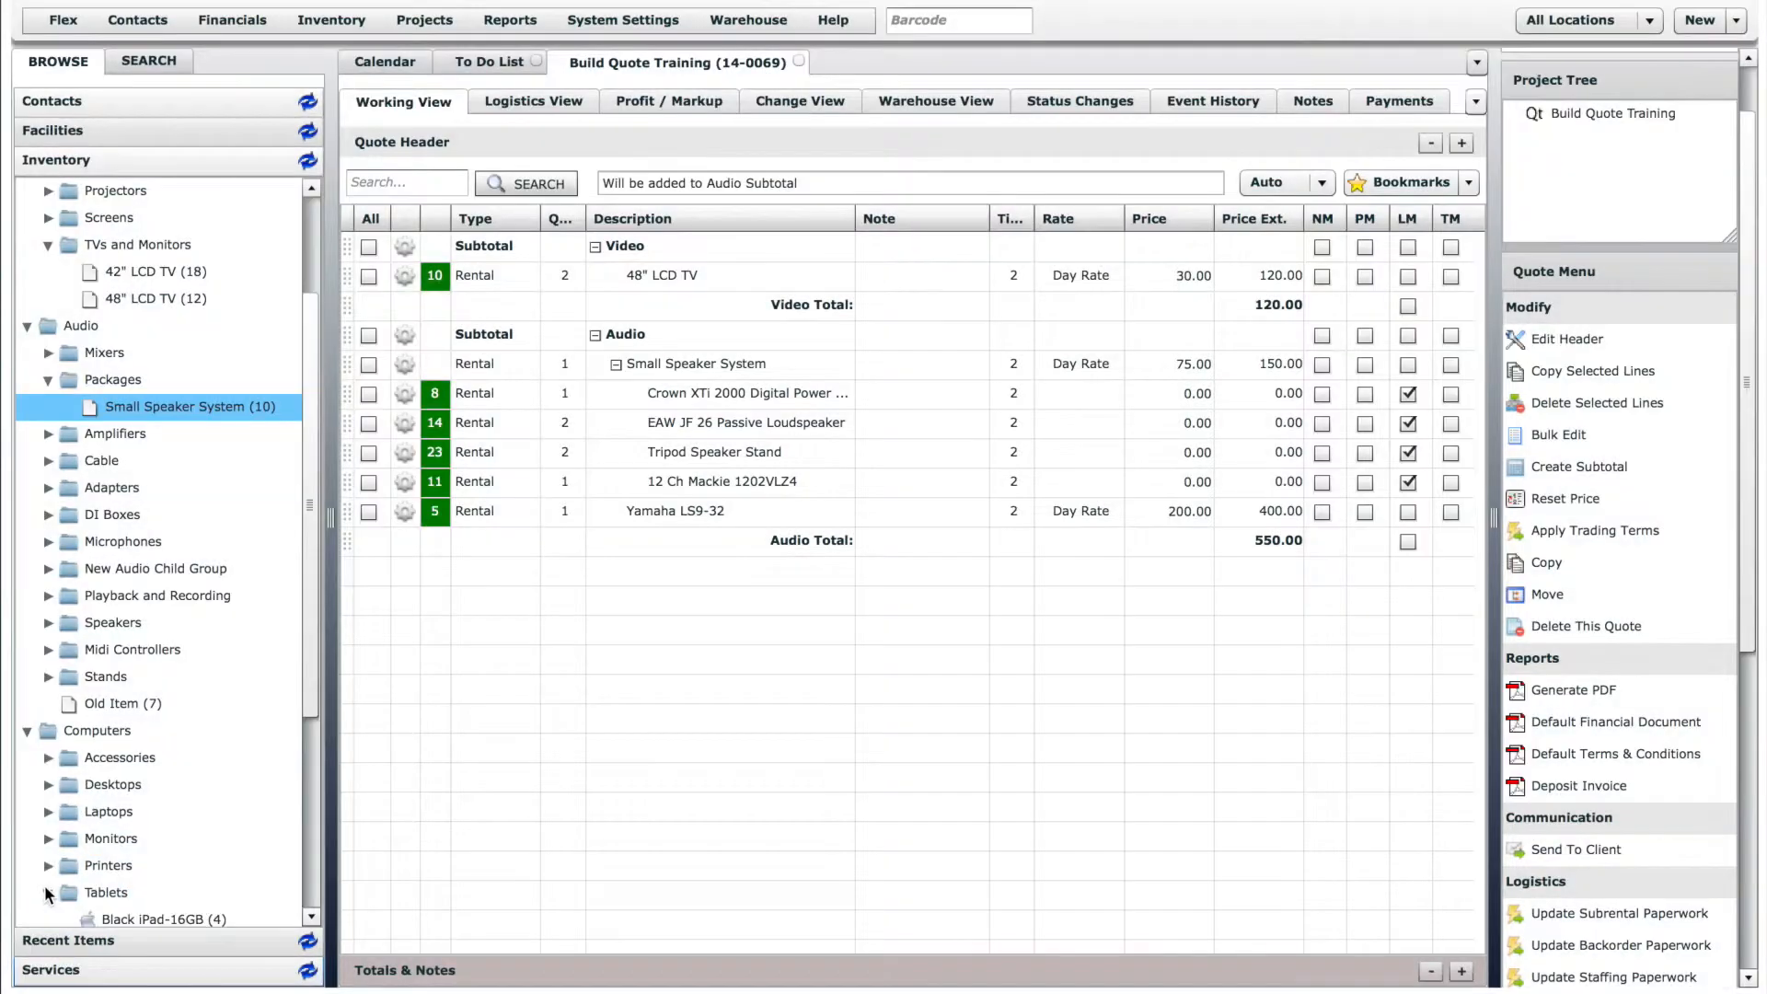
{"action": "scroll", "coordinate": [286, 709], "scroll_direction": "down", "scroll_amount": 2}
{"action": "left_click_drag", "start_coordinate": [138, 865], "coordinate": [717, 339]}
{"action": "left_click", "coordinate": [961, 561]}
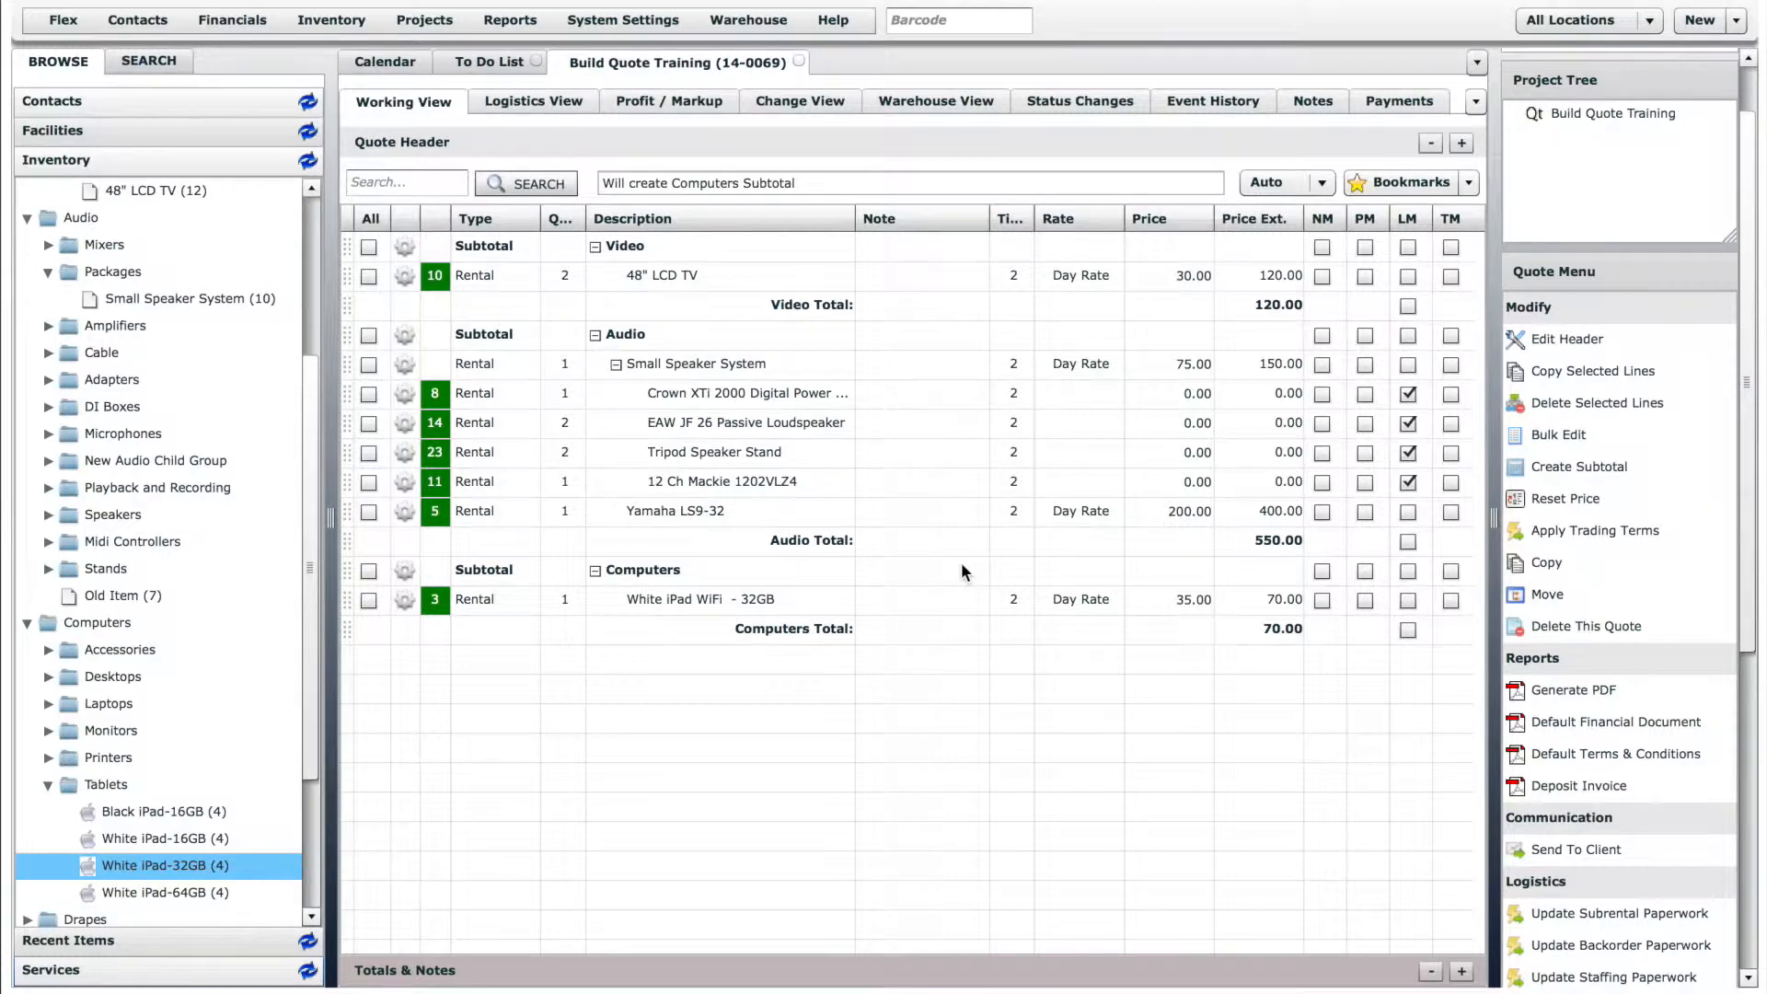
- Switch the line-adding mode to Insert and insert one XLR-5' signal cable below the Computers total
{"action": "left_click", "coordinate": [1315, 183]}
{"action": "left_click", "coordinate": [1301, 233]}
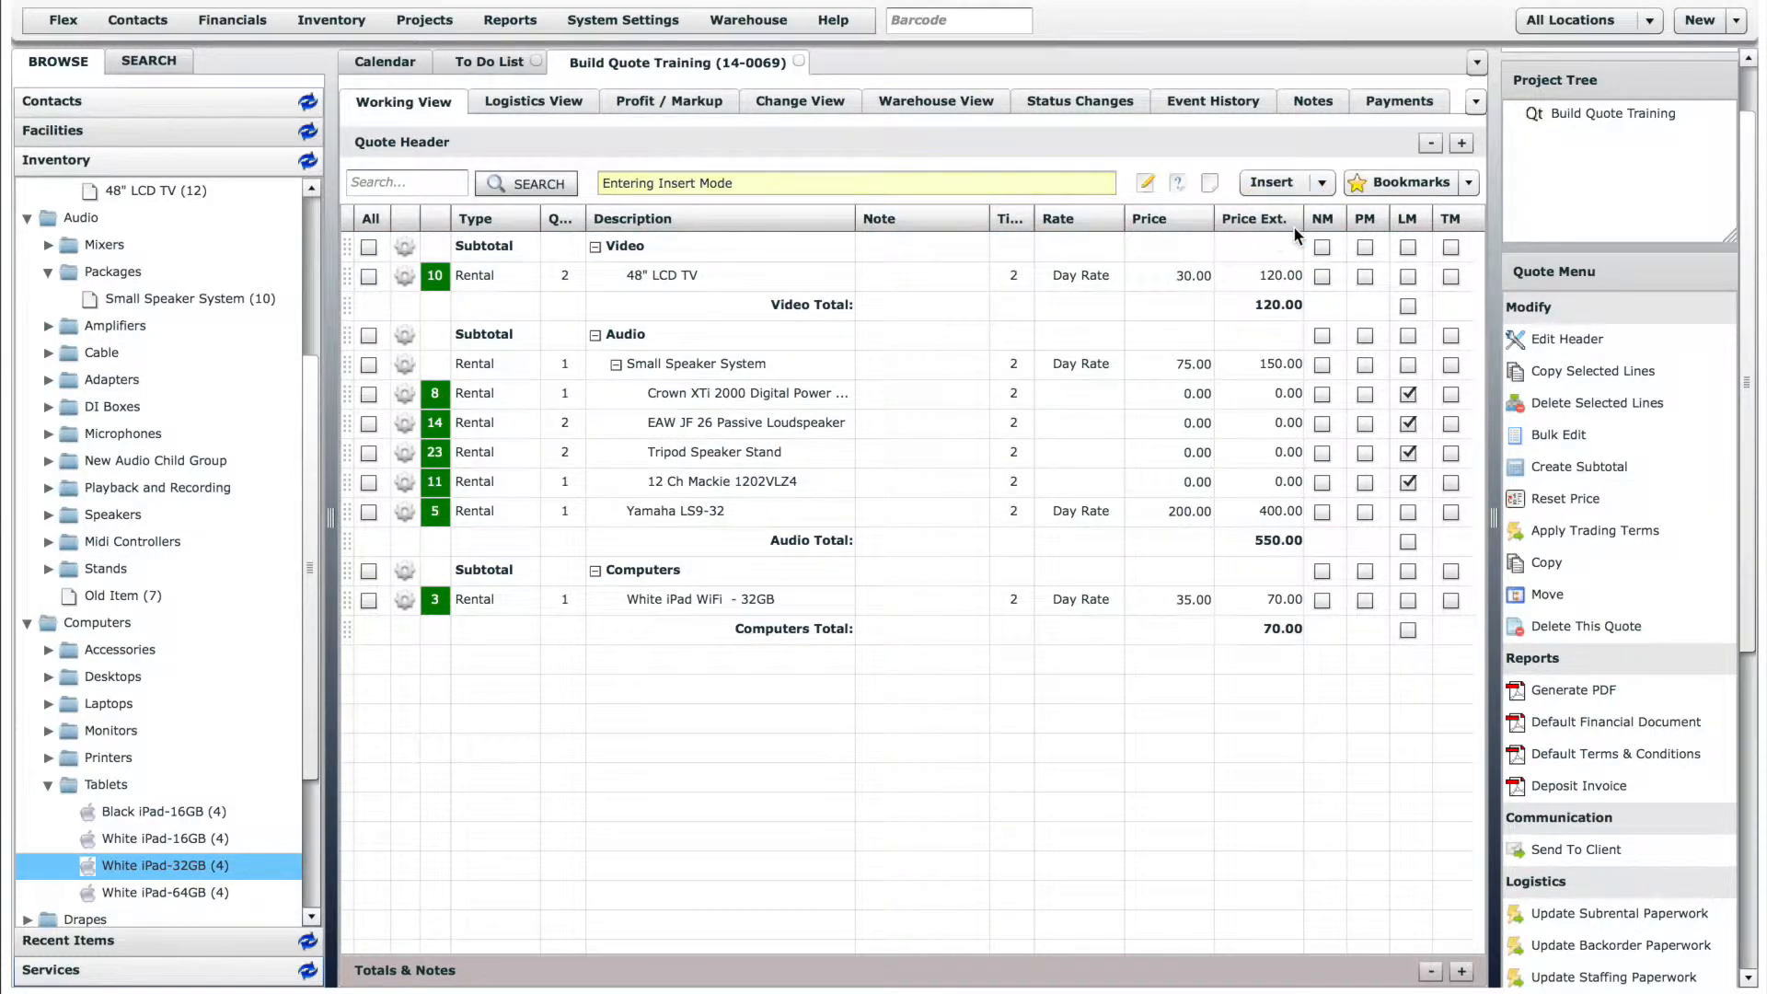
{"action": "left_click", "coordinate": [49, 353]}
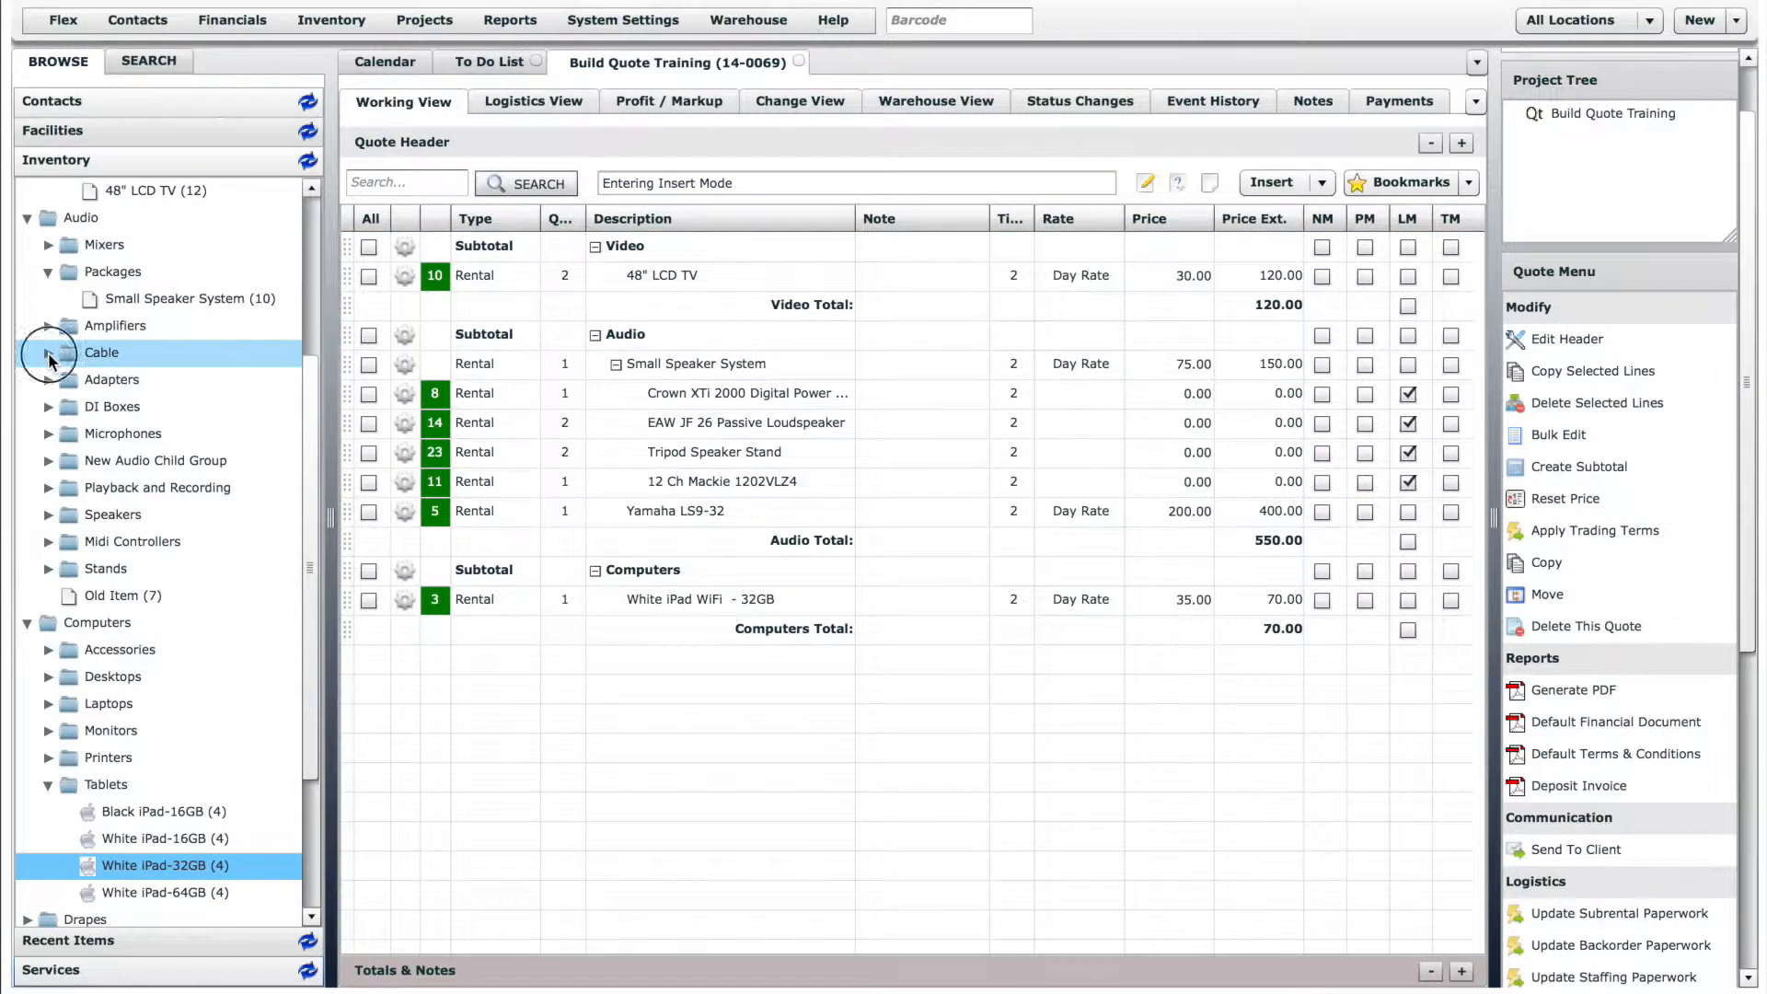
{"action": "left_click", "coordinate": [69, 380]}
{"action": "left_click_drag", "start_coordinate": [147, 406], "coordinate": [523, 693]}
{"action": "left_click", "coordinate": [966, 558]}
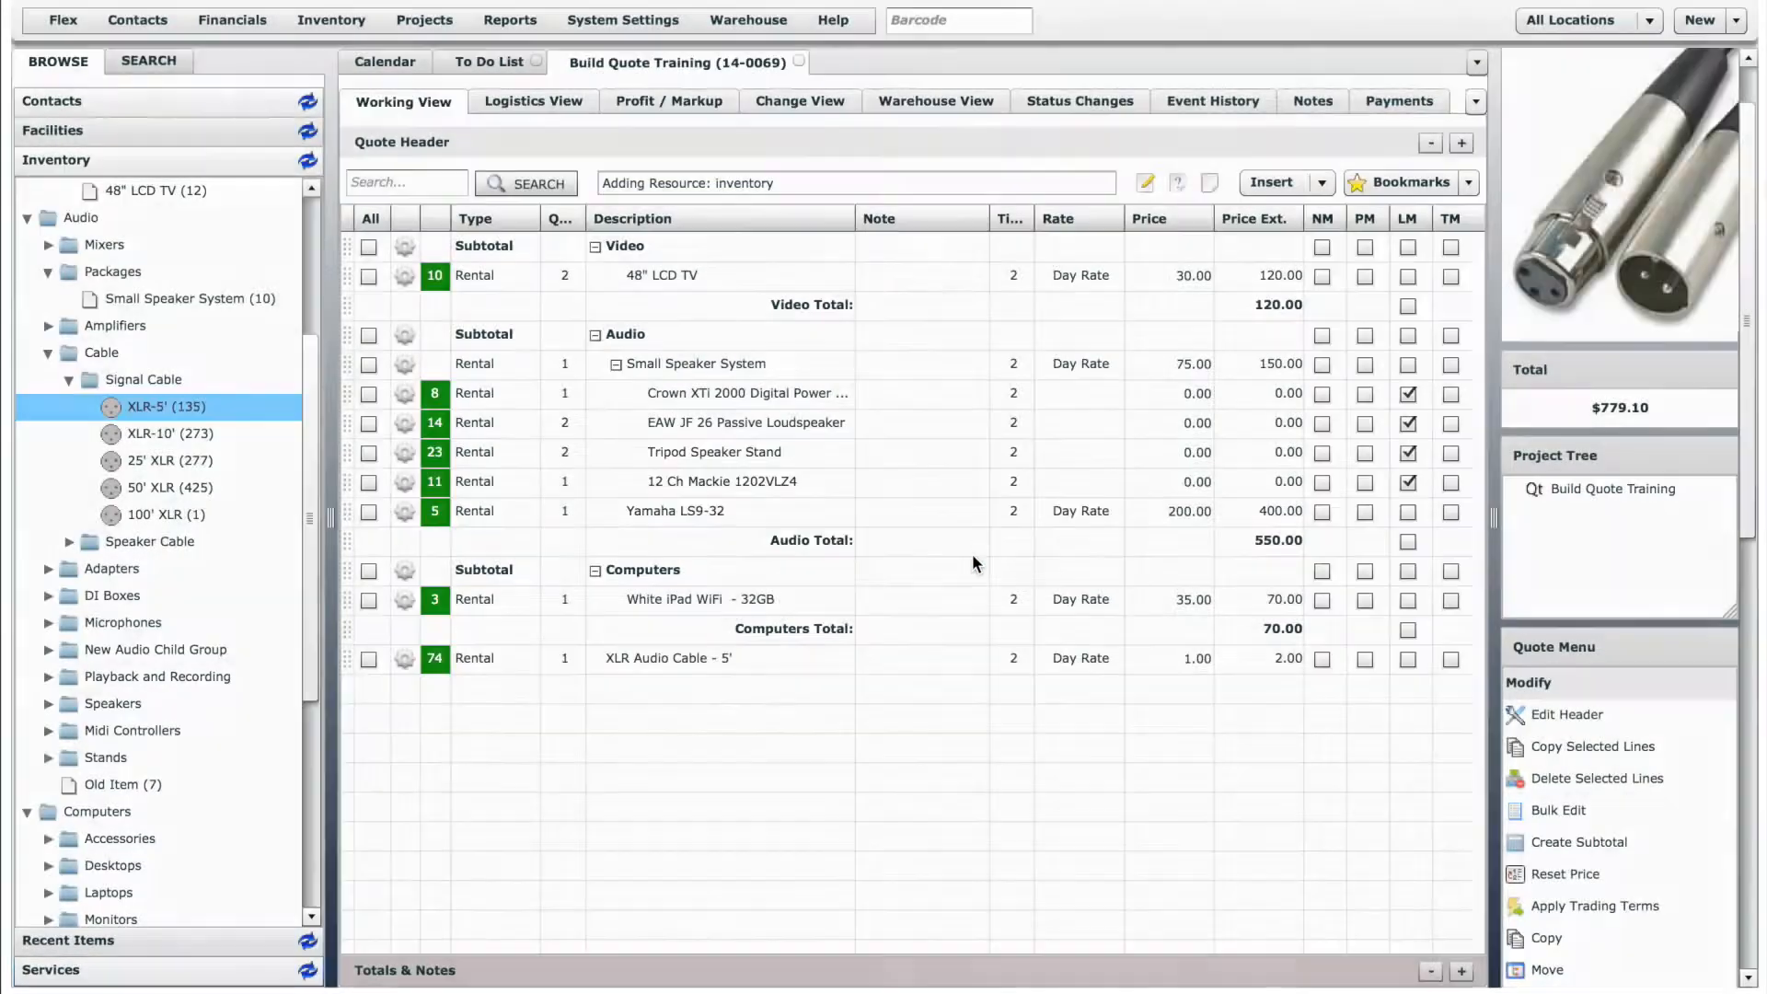
- Move the XLR Audio Cable - 5' line into the Audio subtotal, directly above the Yamaha LS9-32 line
{"action": "left_click", "coordinate": [585, 660]}
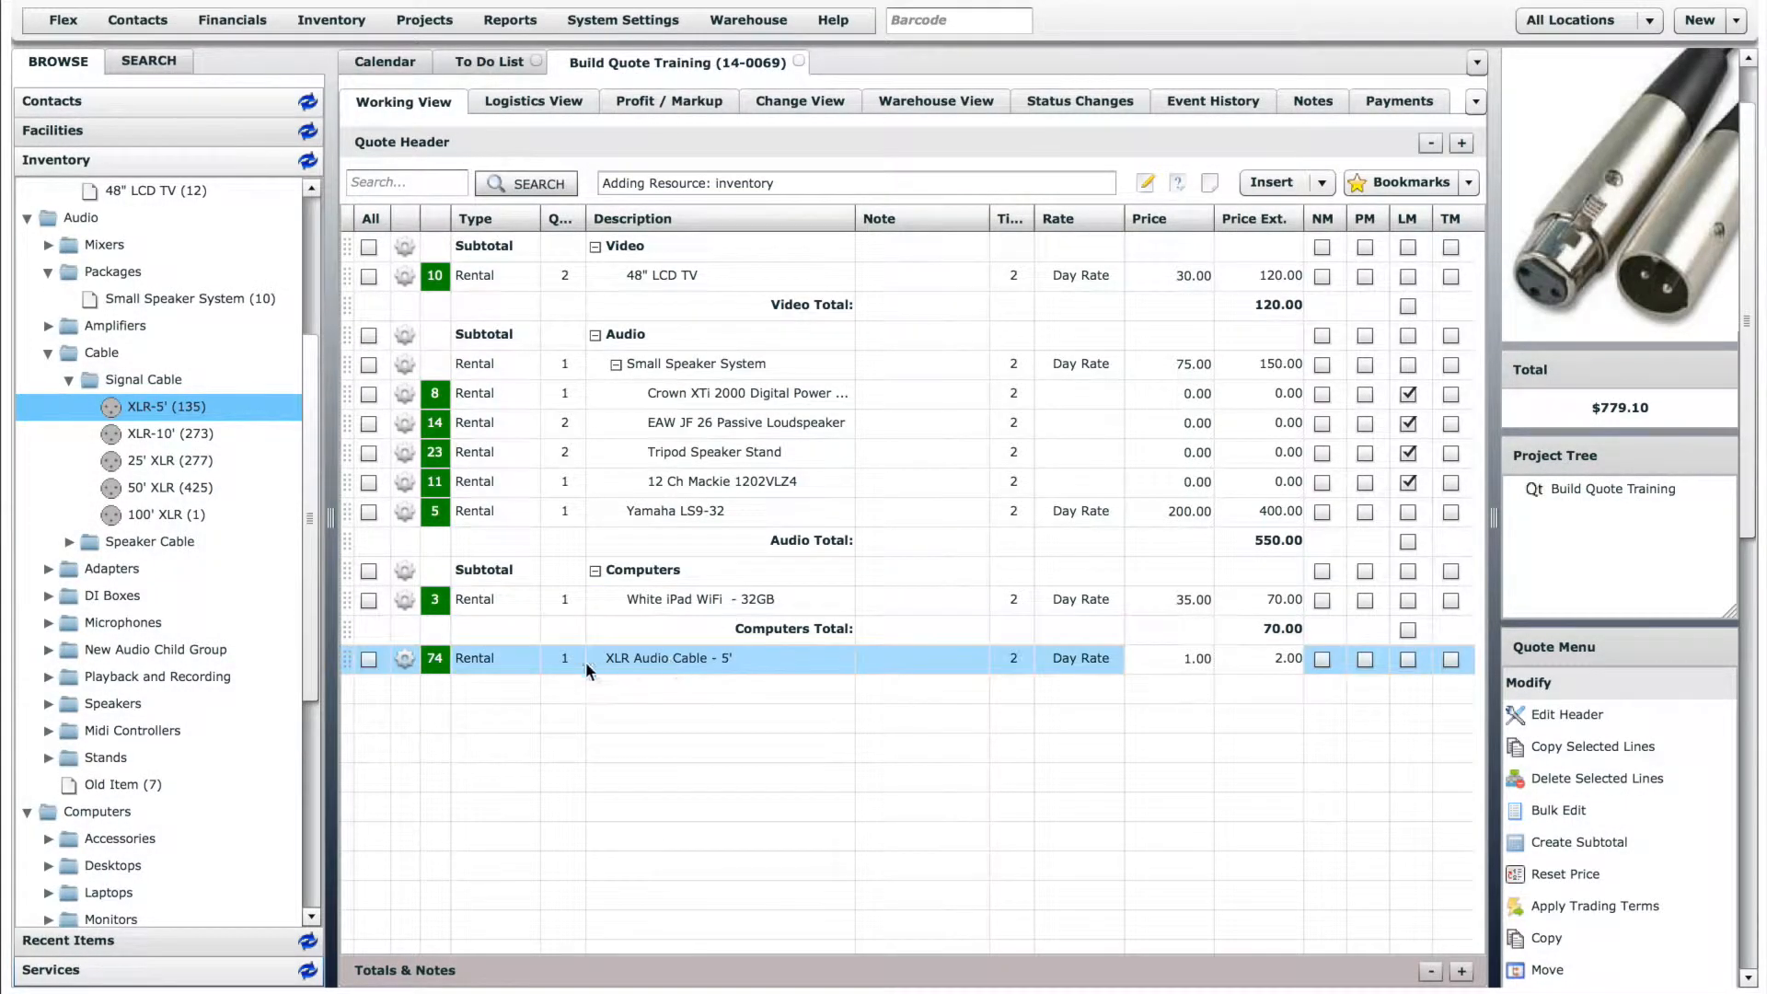
{"action": "left_click_drag", "start_coordinate": [346, 660], "coordinate": [346, 516]}
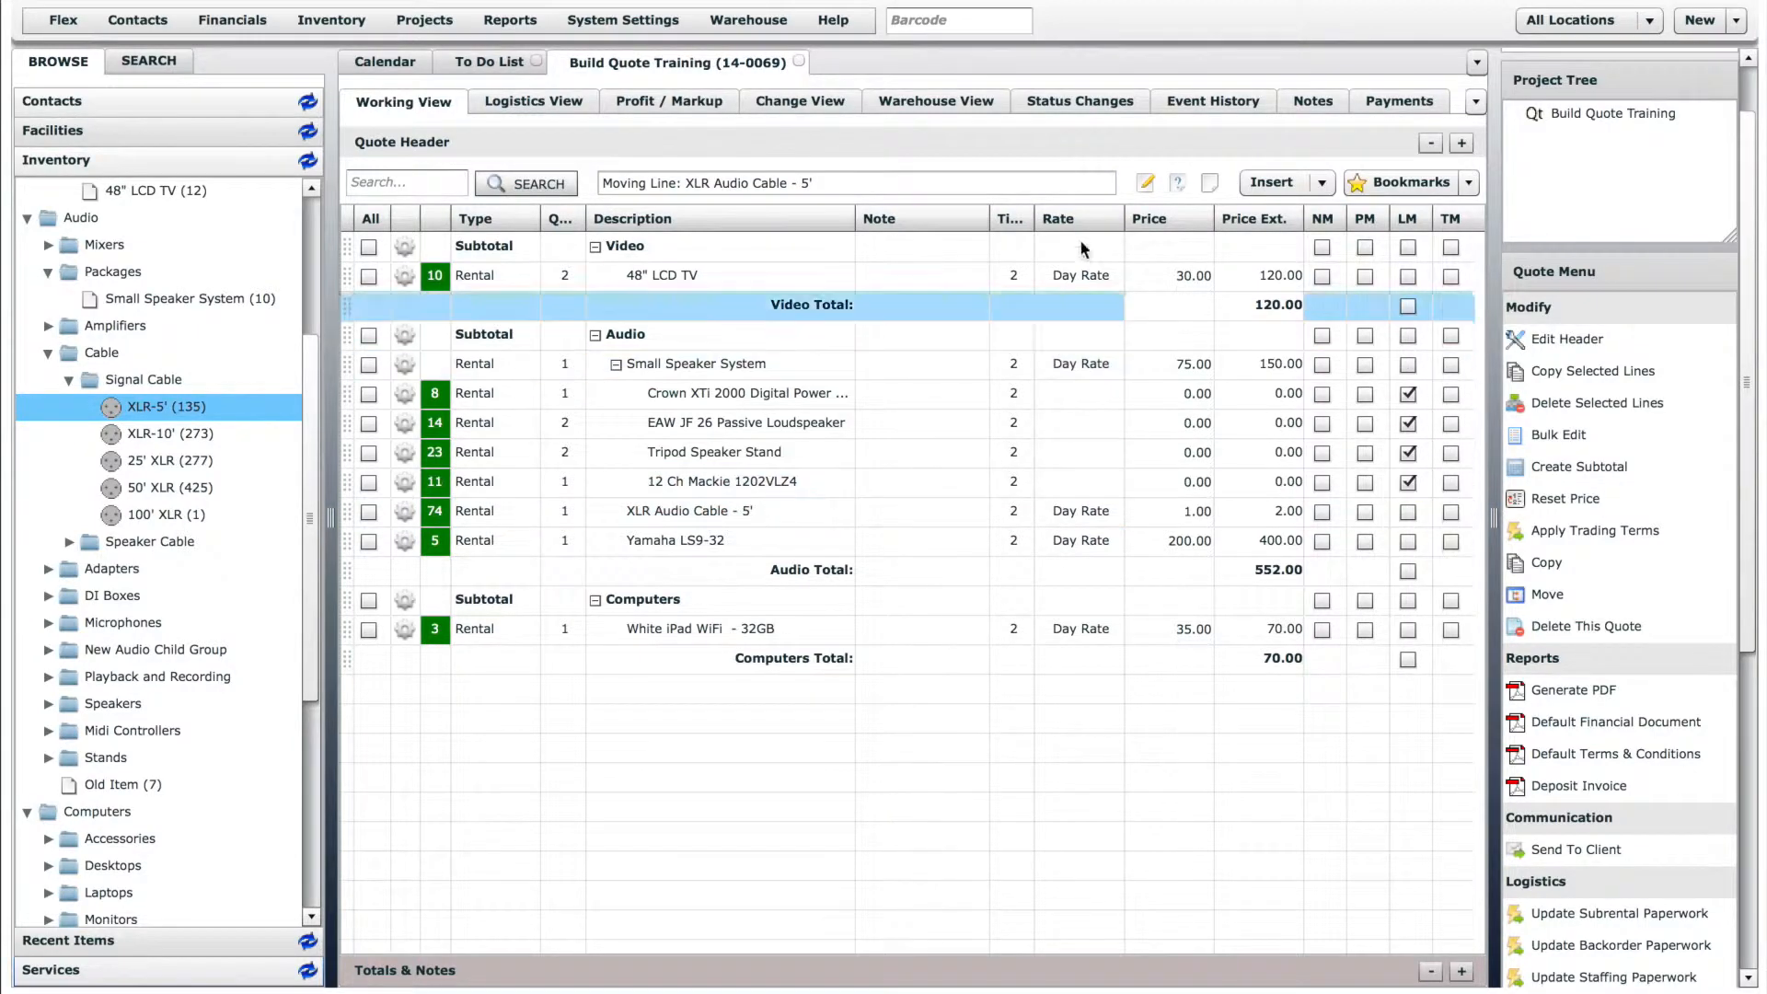
- Insert a note line reading "Note Line" at the end of the Audio subtotal, below the Yamaha LS9-32
{"action": "left_click_drag", "start_coordinate": [1144, 181], "coordinate": [716, 554]}
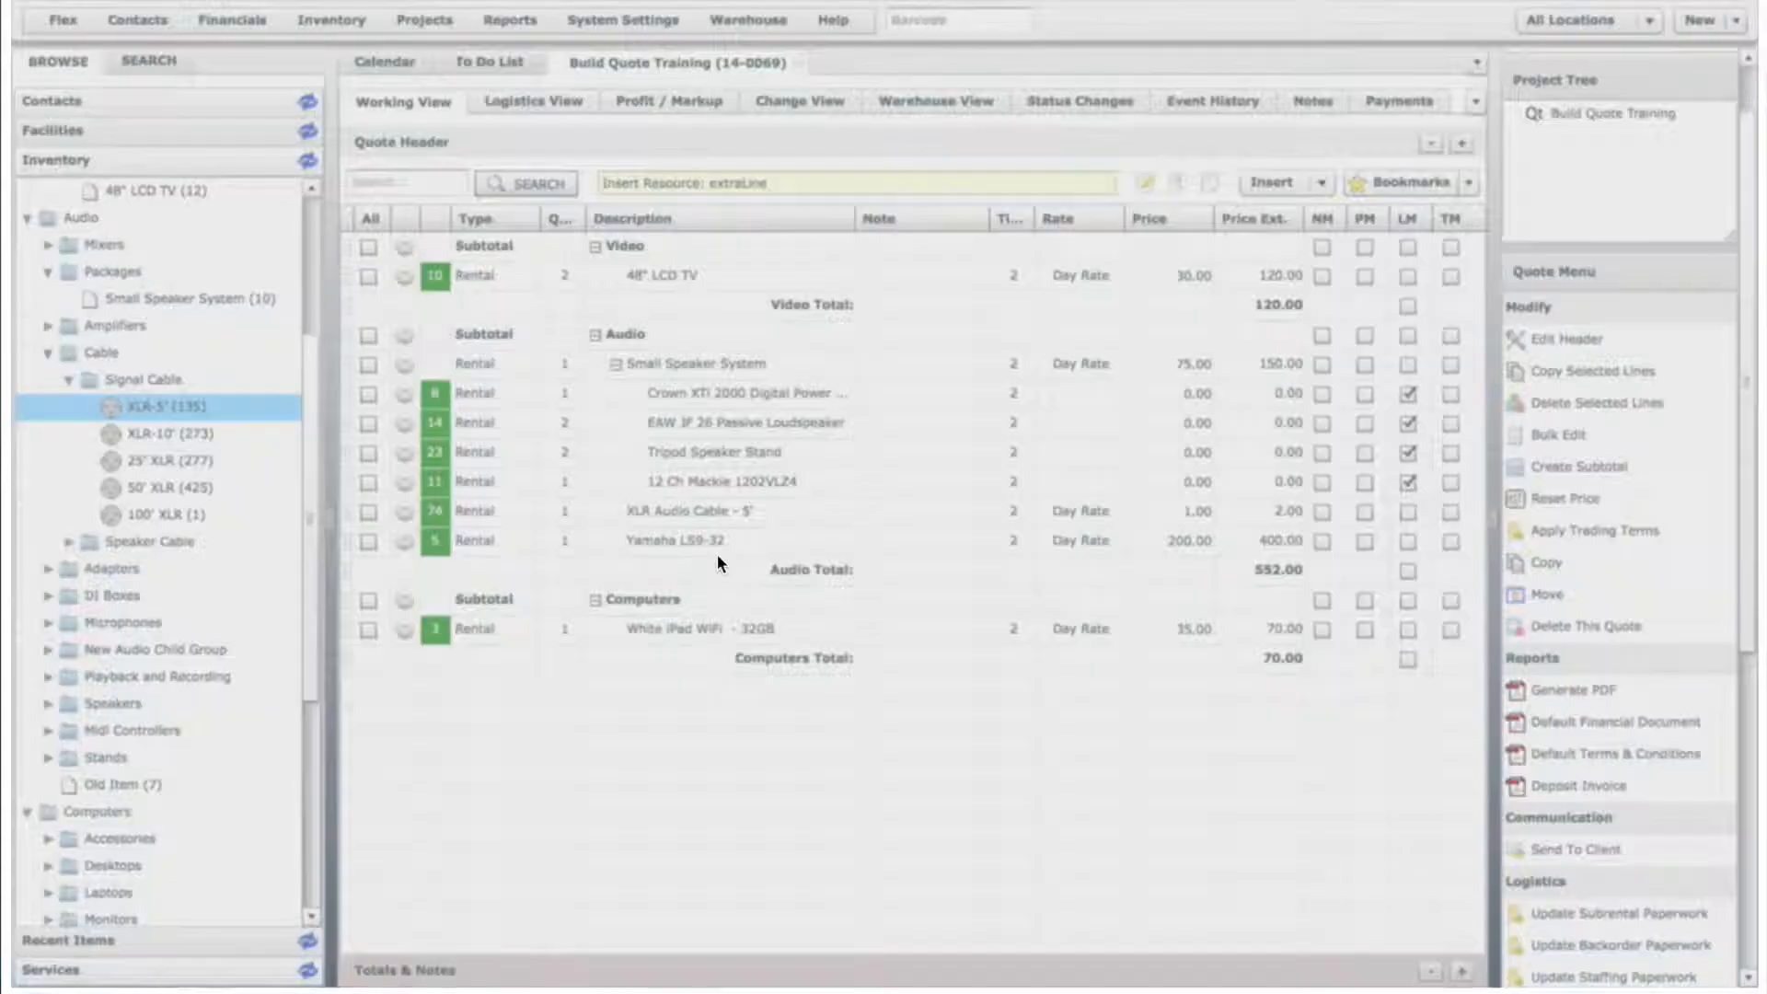
{"action": "type", "text": "Note Line"}
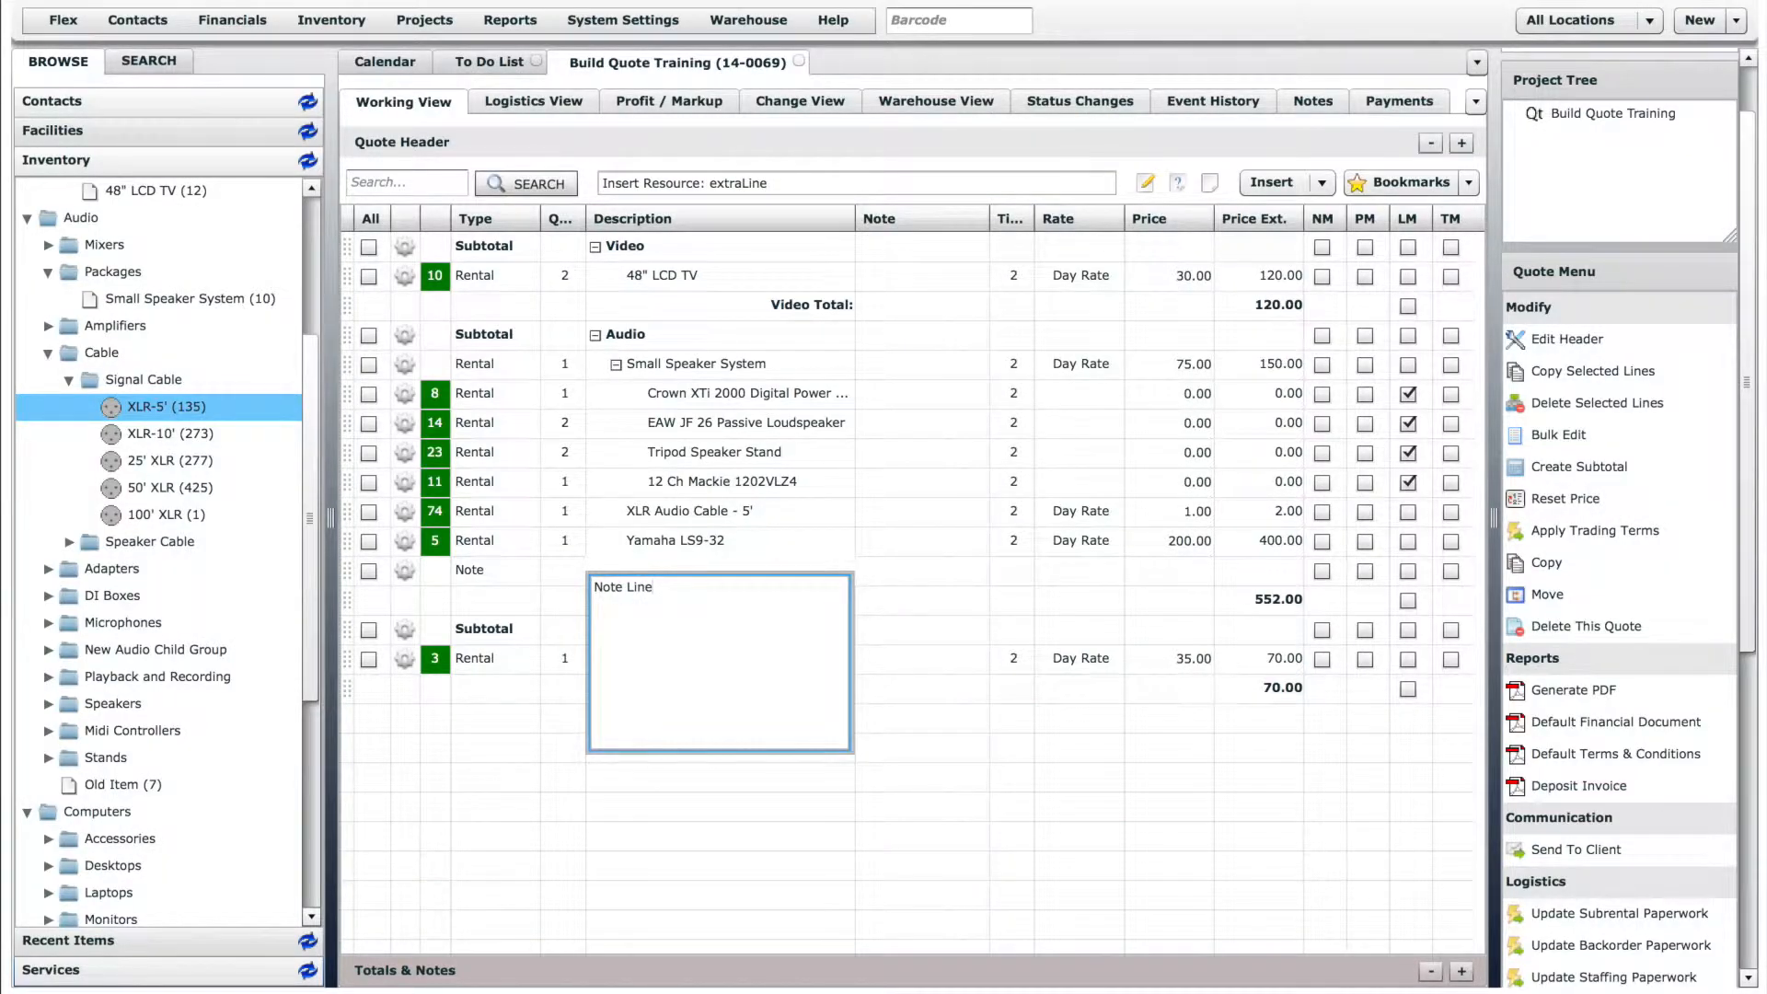
{"action": "left_click", "coordinate": [979, 598]}
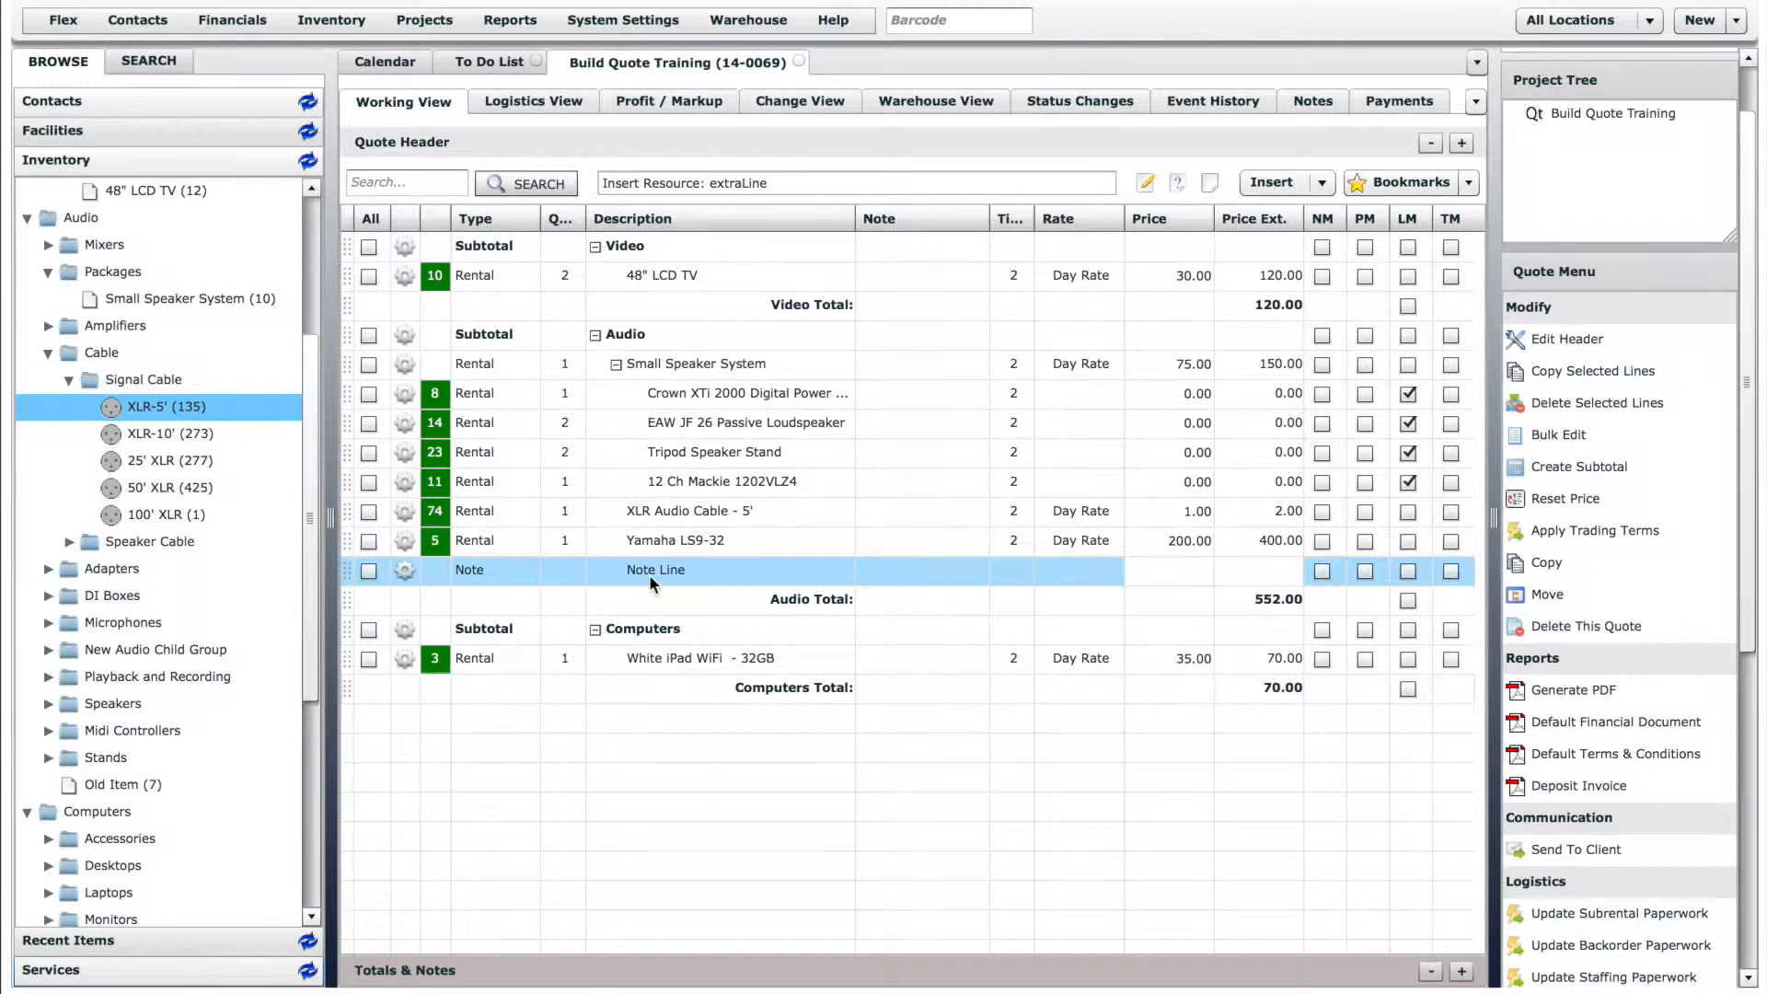
{"action": "left_click", "coordinate": [1186, 568]}
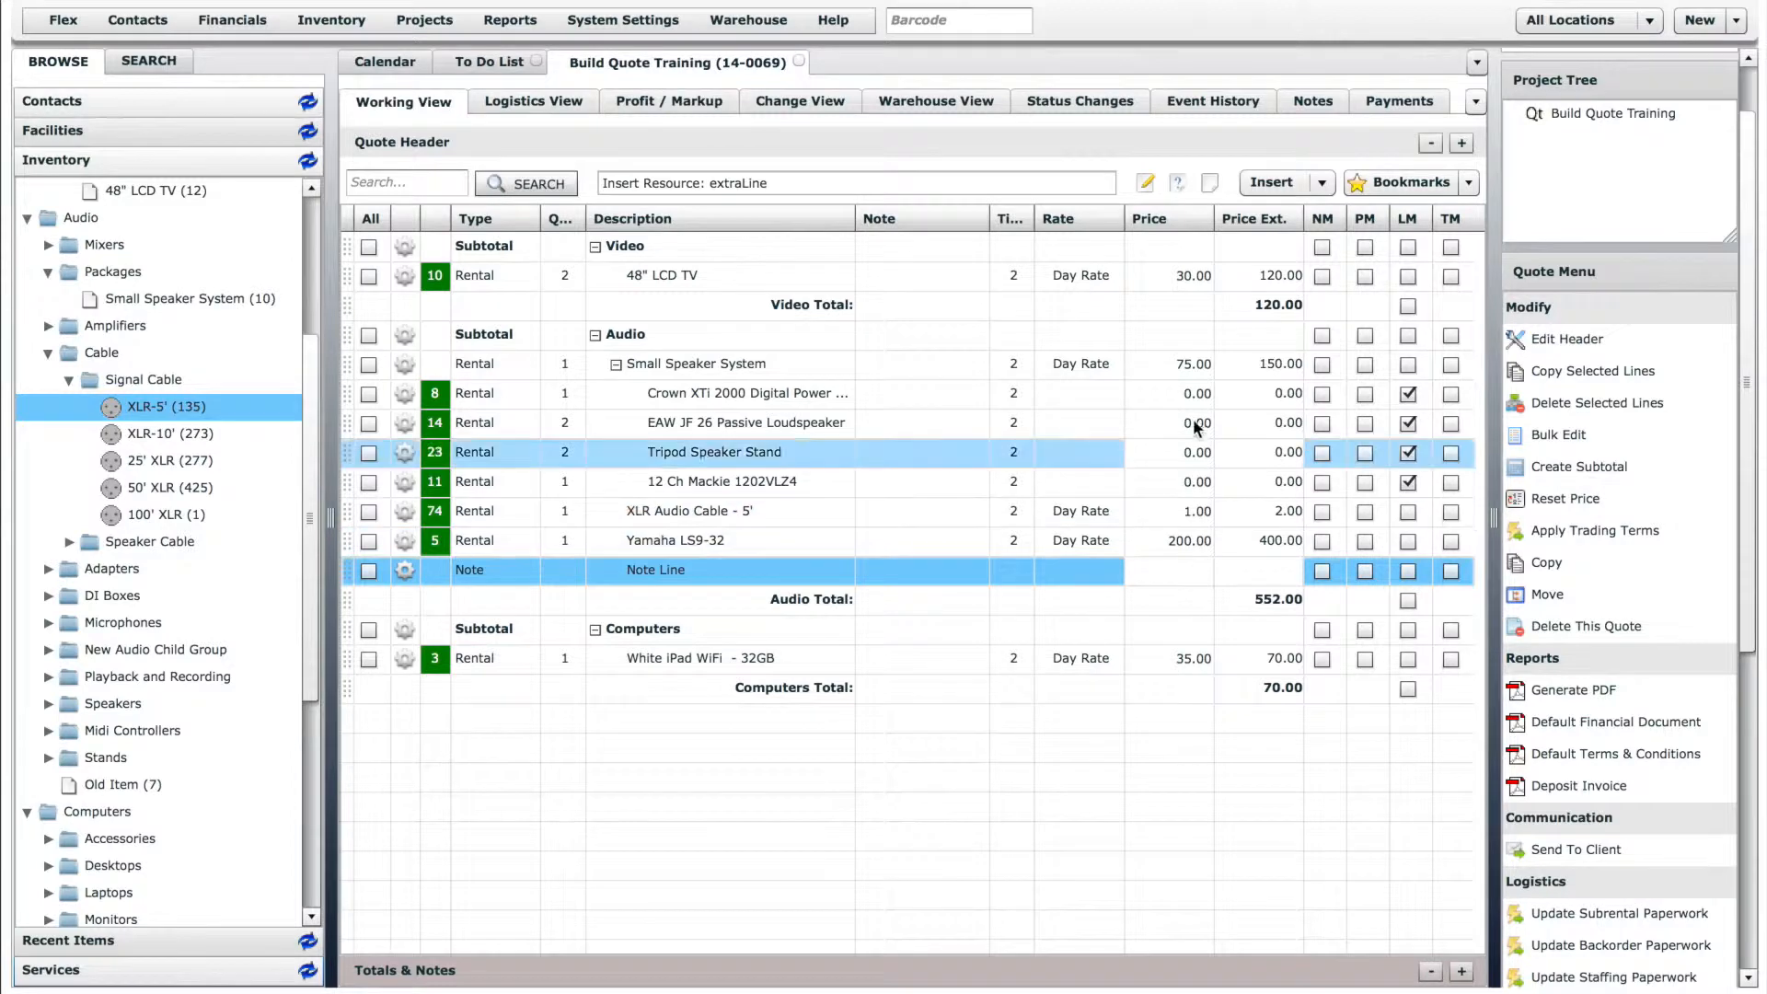
- Insert a miscellaneous line above the White iPad WiFi - 32GB under Computers and a blank line above the Yamaha LS9-32
{"action": "left_click_drag", "start_coordinate": [1180, 185], "coordinate": [687, 649]}
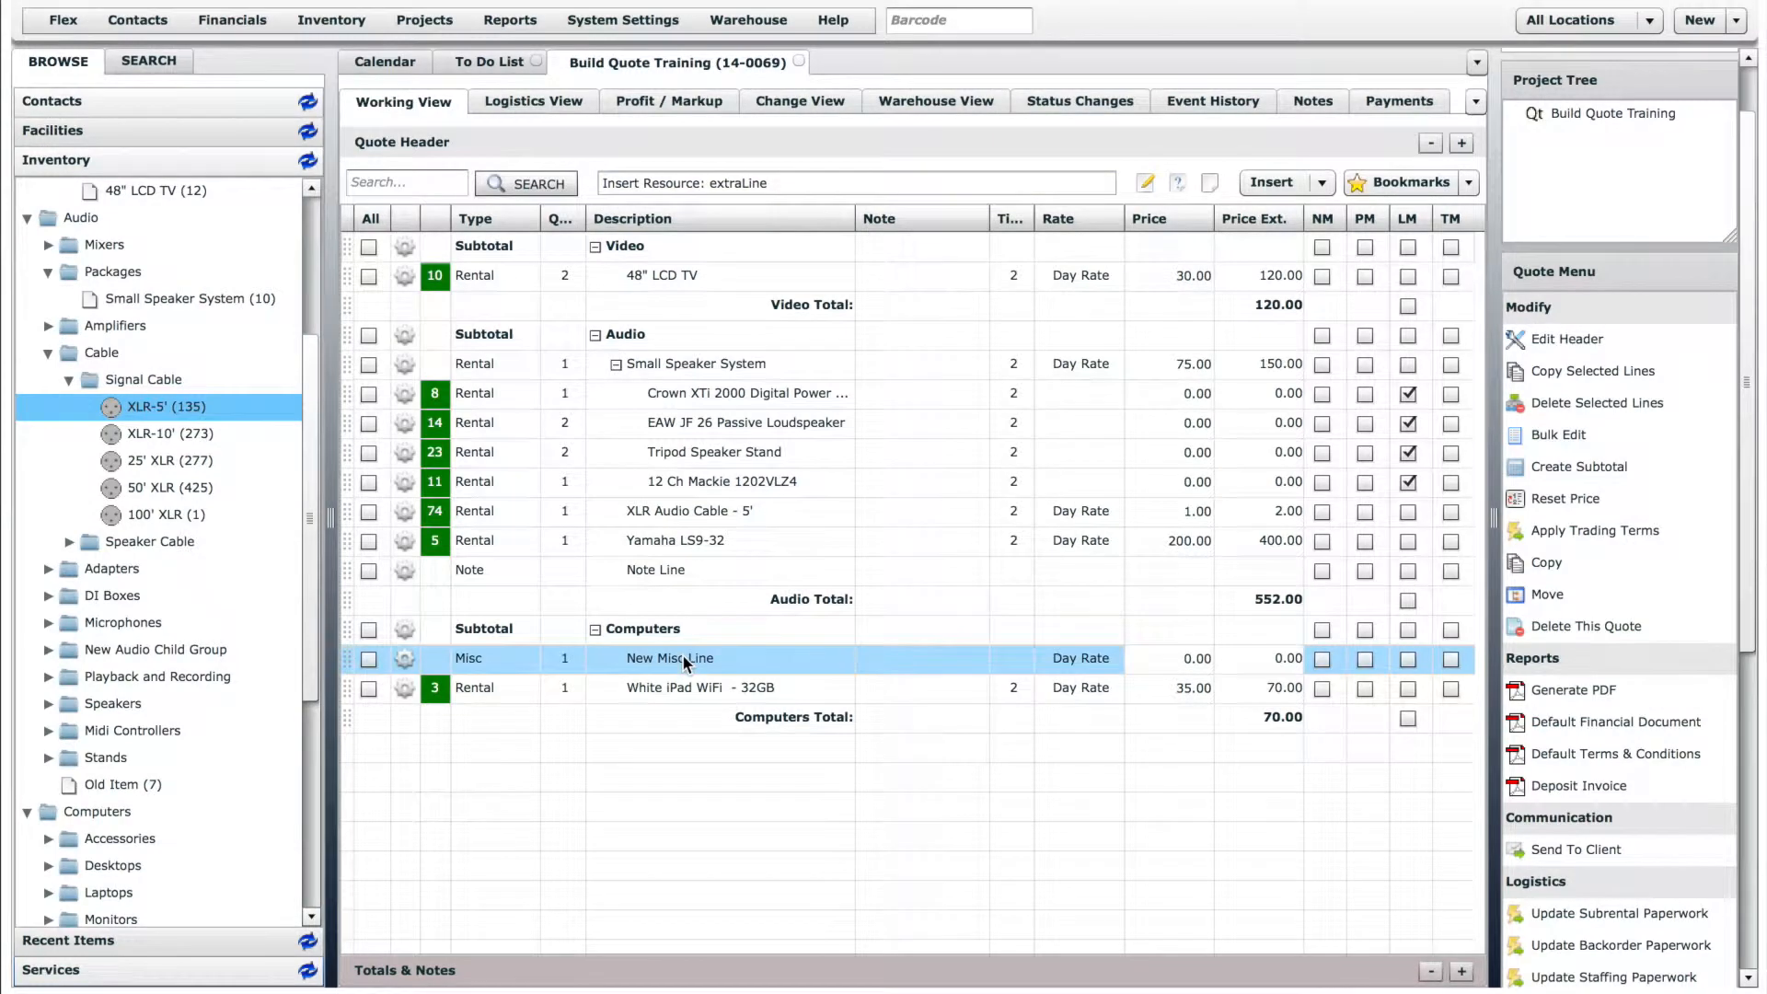
{"action": "left_click", "coordinate": [564, 659]}
{"action": "left_click", "coordinate": [695, 655]}
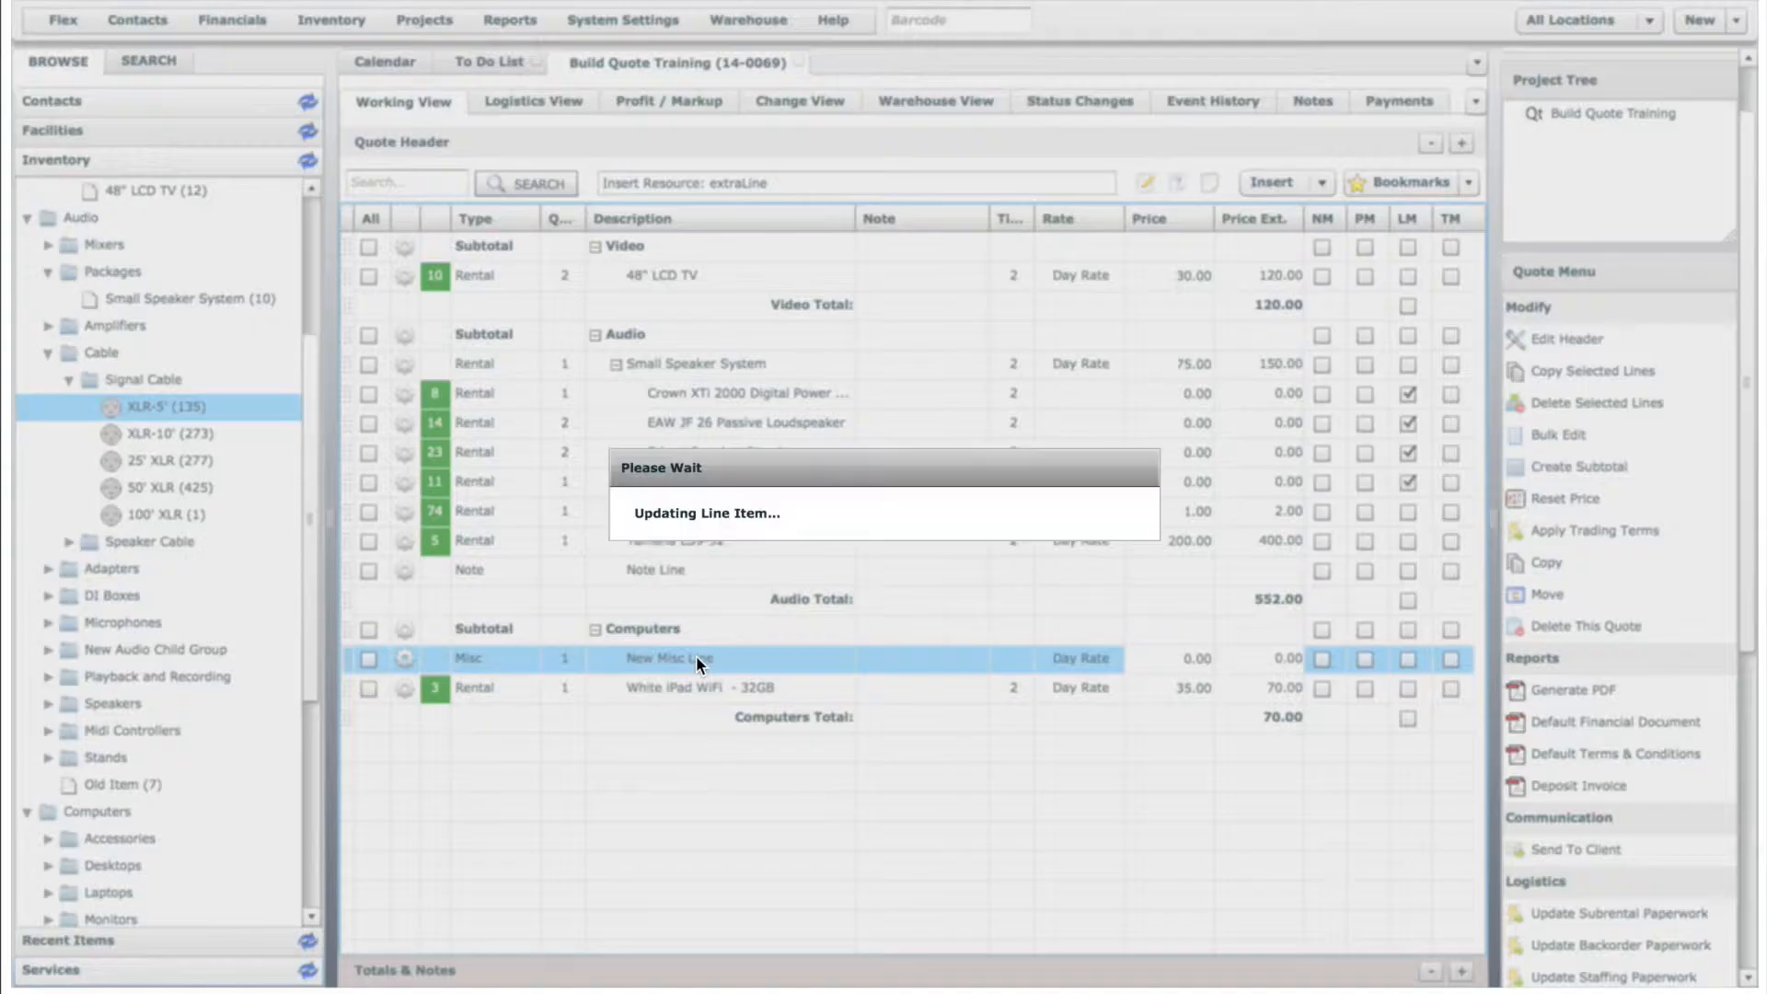
{"action": "left_click", "coordinate": [1096, 656]}
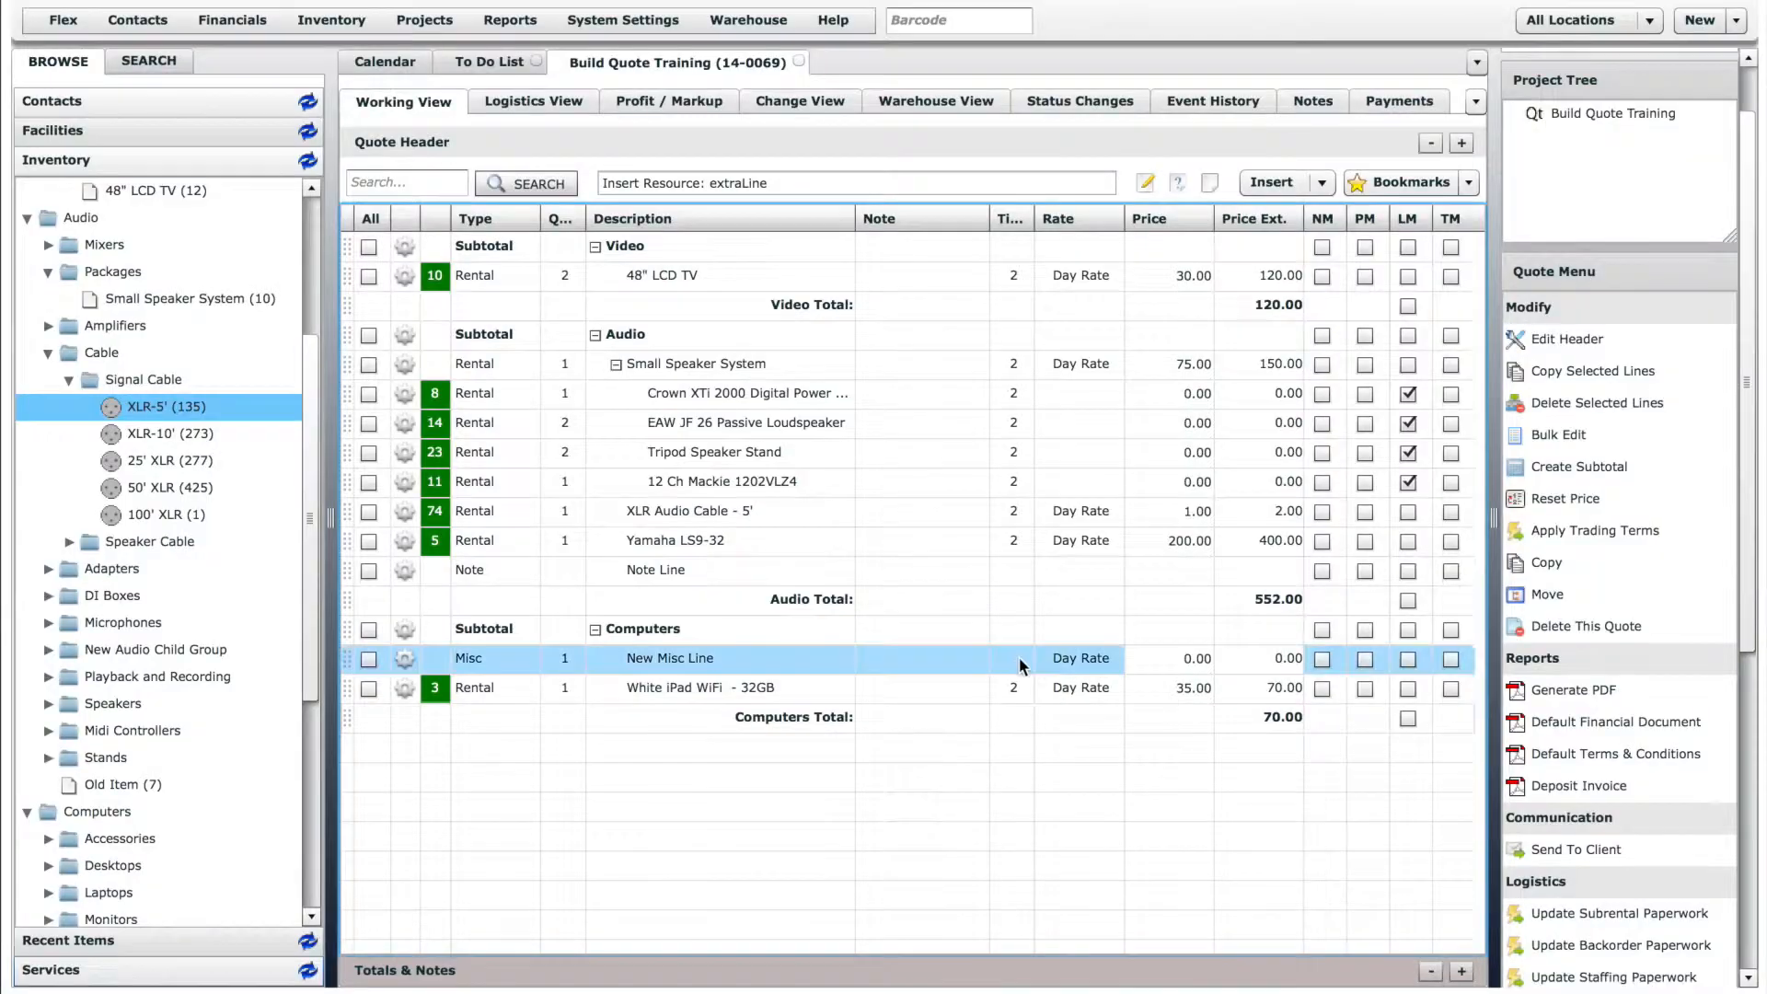
{"action": "left_click", "coordinate": [1013, 659]}
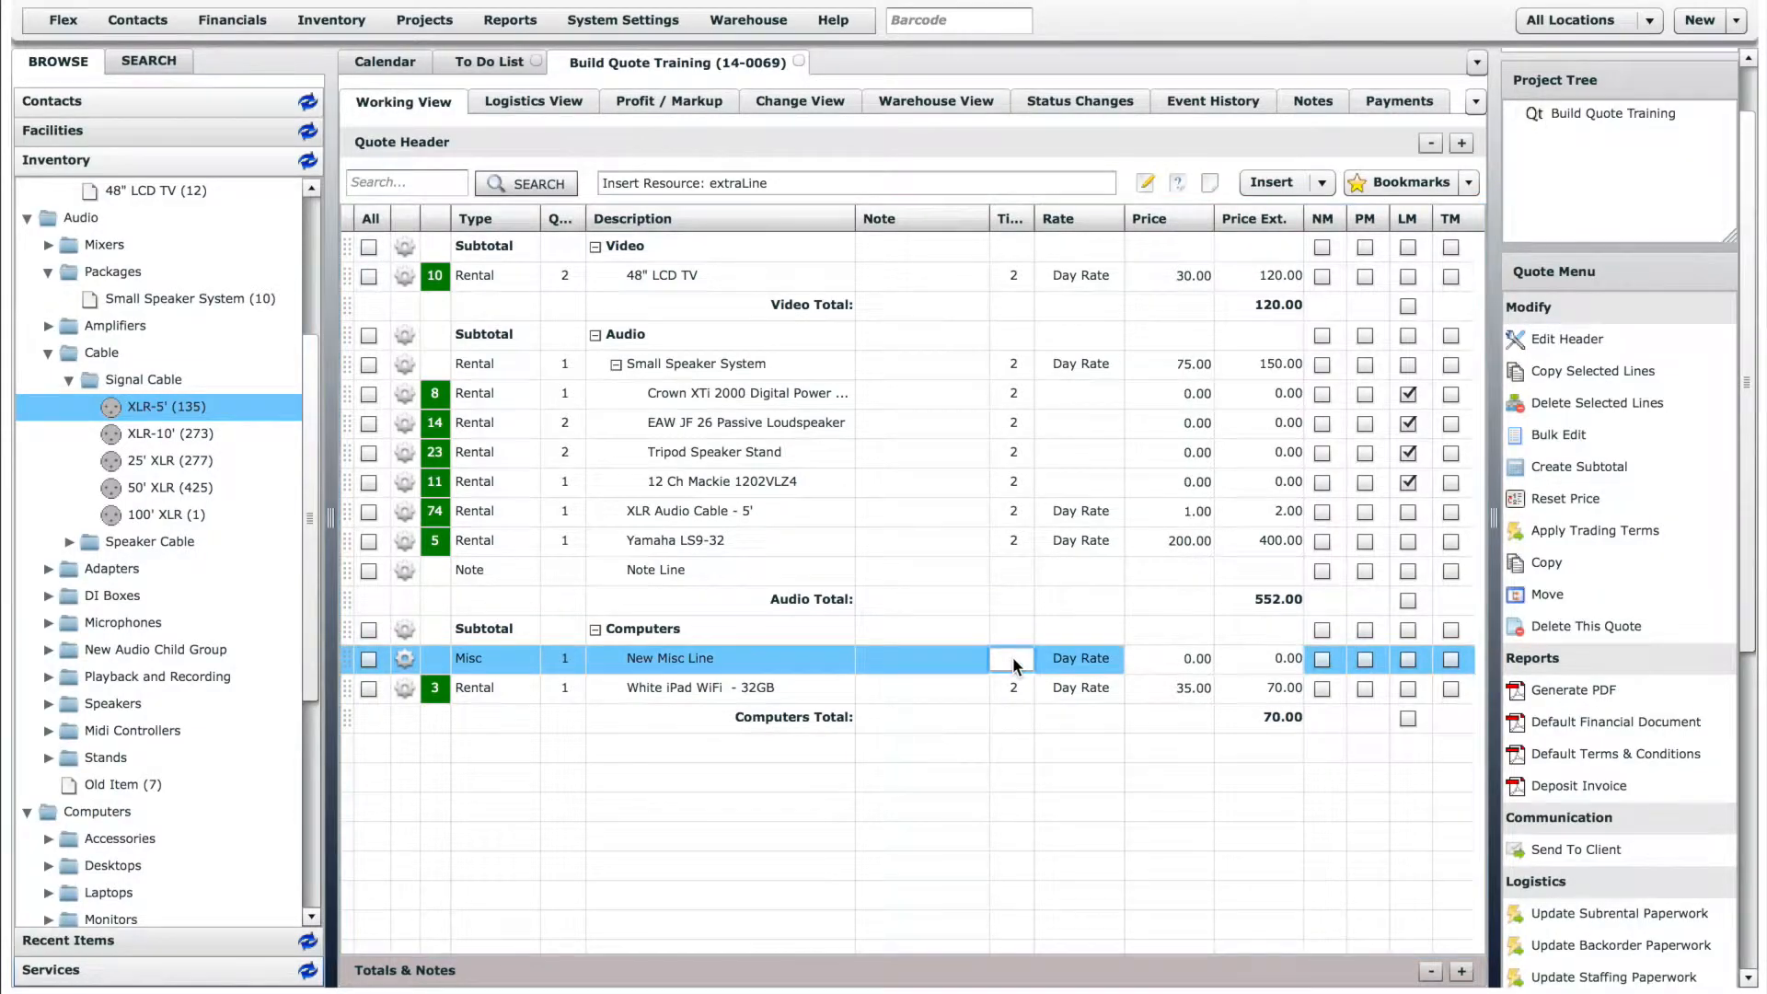
{"action": "left_click", "coordinate": [1192, 657]}
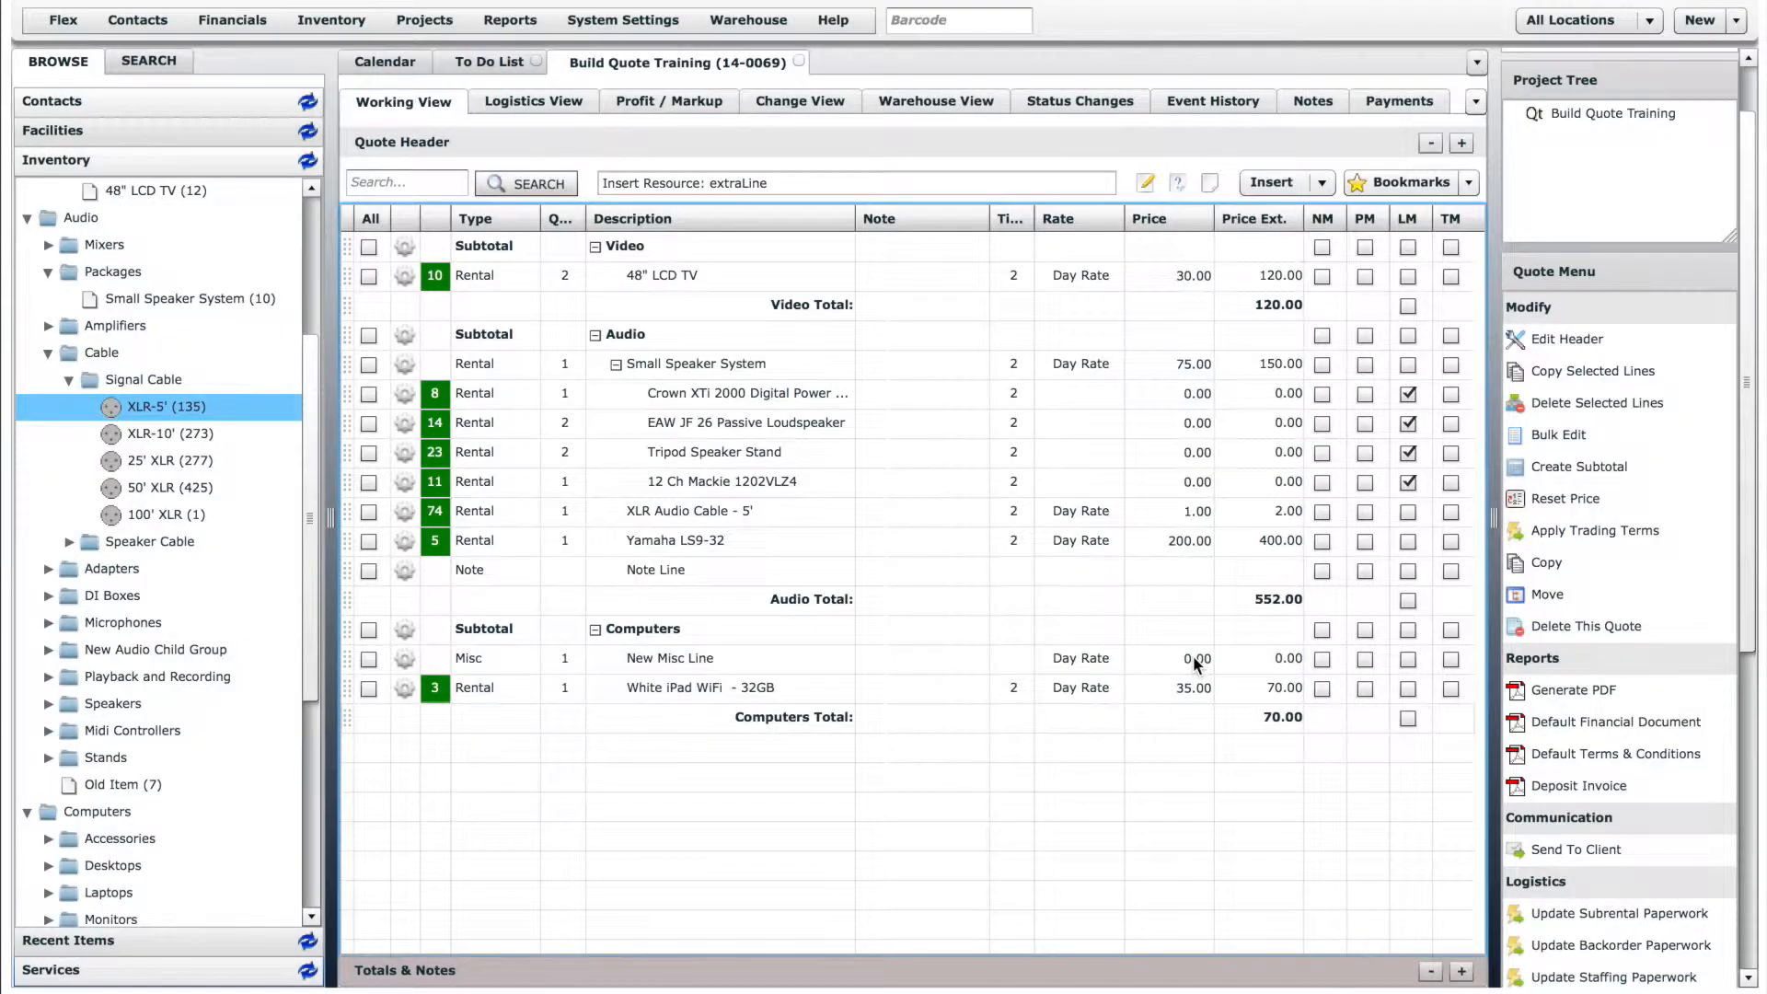
{"action": "left_click", "coordinate": [1239, 656]}
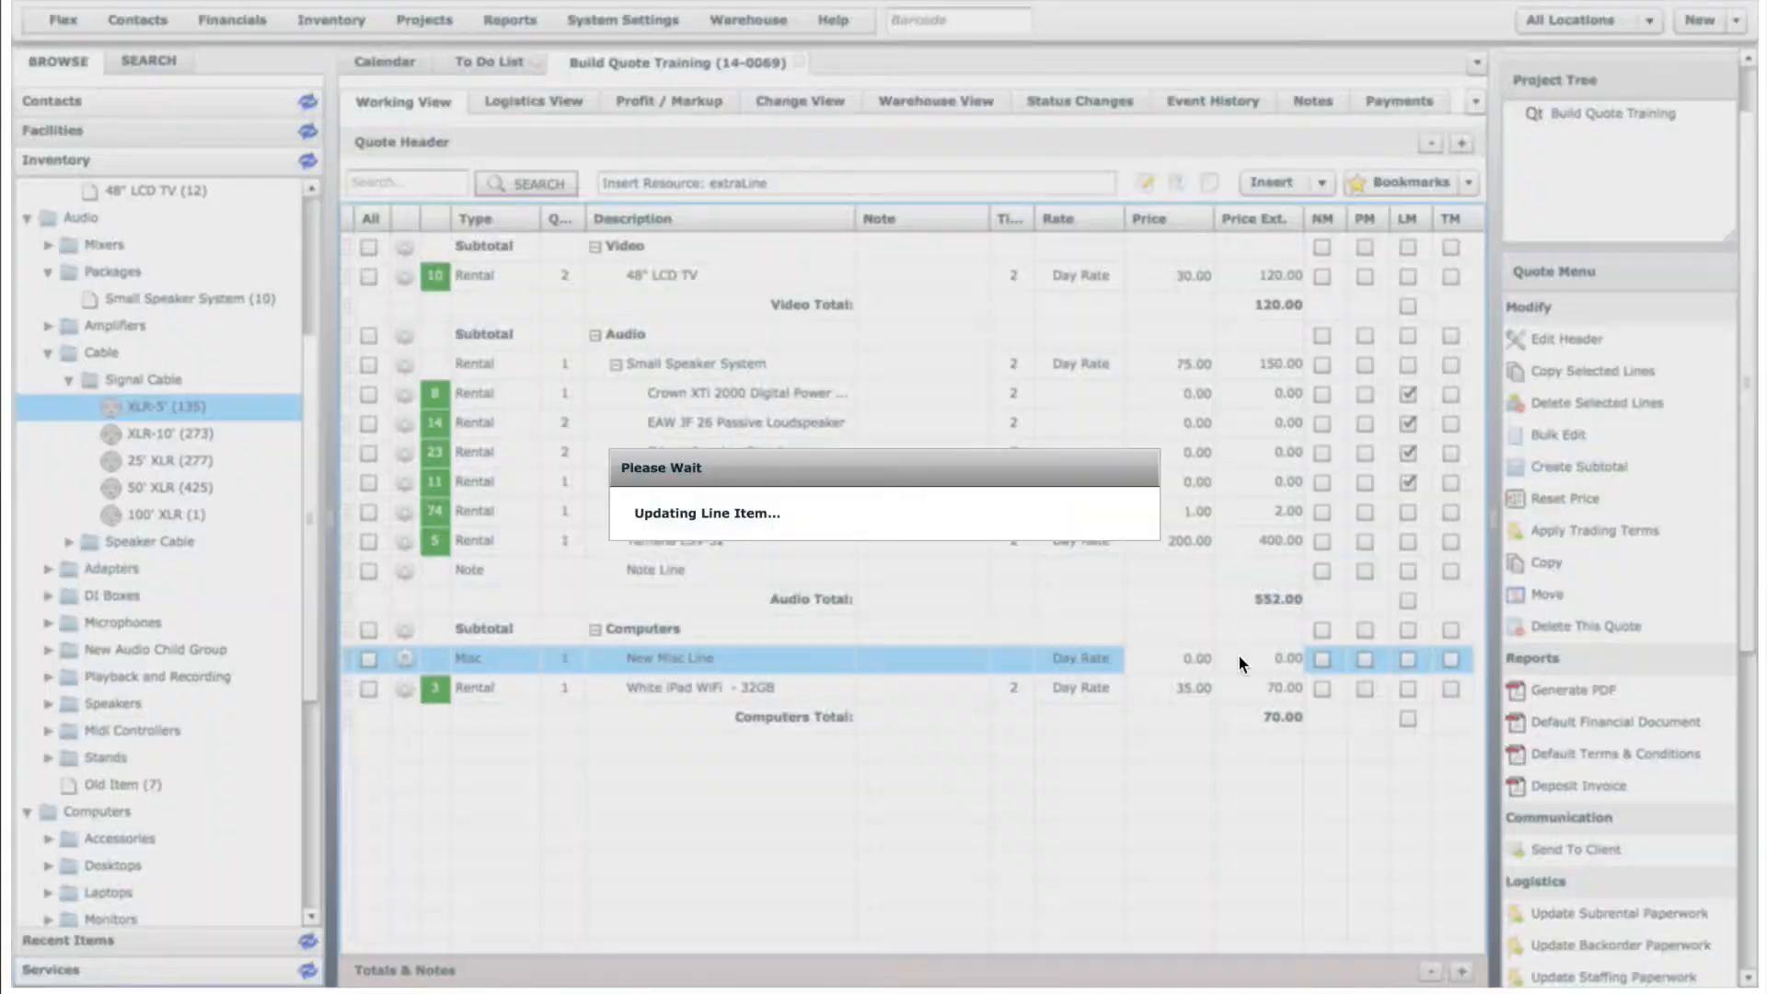
{"action": "left_click_drag", "start_coordinate": [1209, 183], "coordinate": [670, 532]}
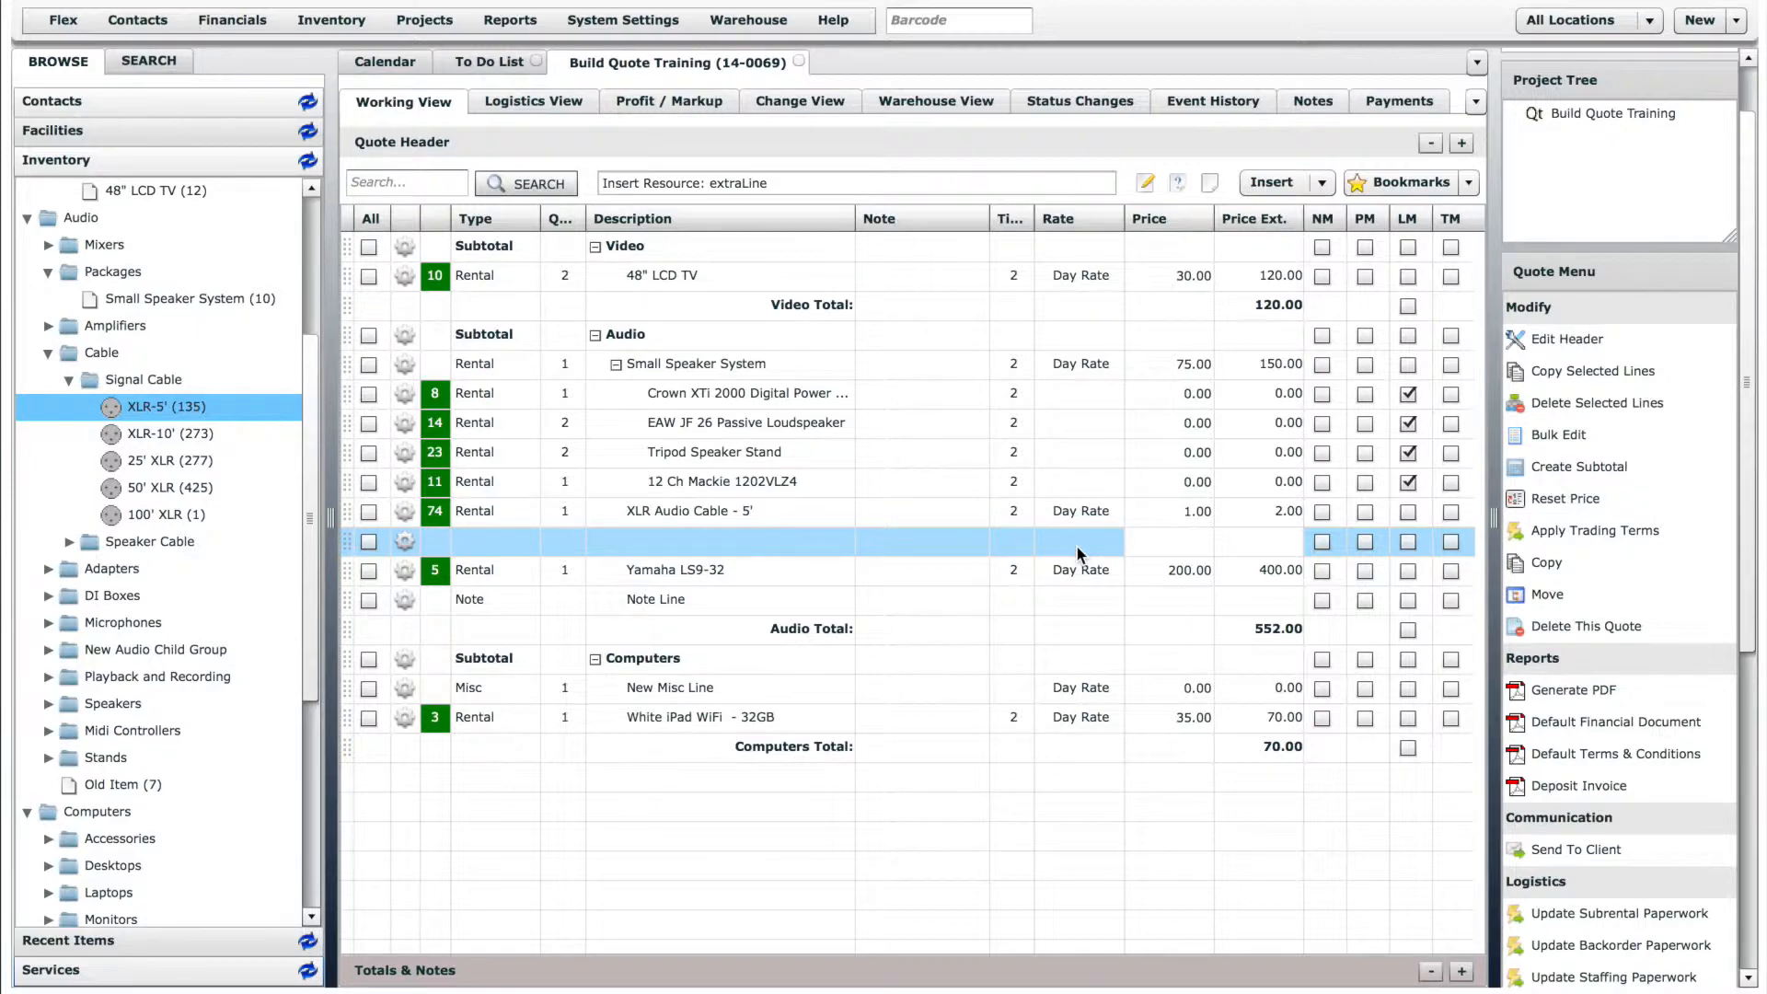
- Switch the line-adding mode to Add and append one White iPad-64GB and one 100' XLR signal cable to the quote
{"action": "left_click", "coordinate": [1321, 182]}
{"action": "left_click", "coordinate": [1275, 257]}
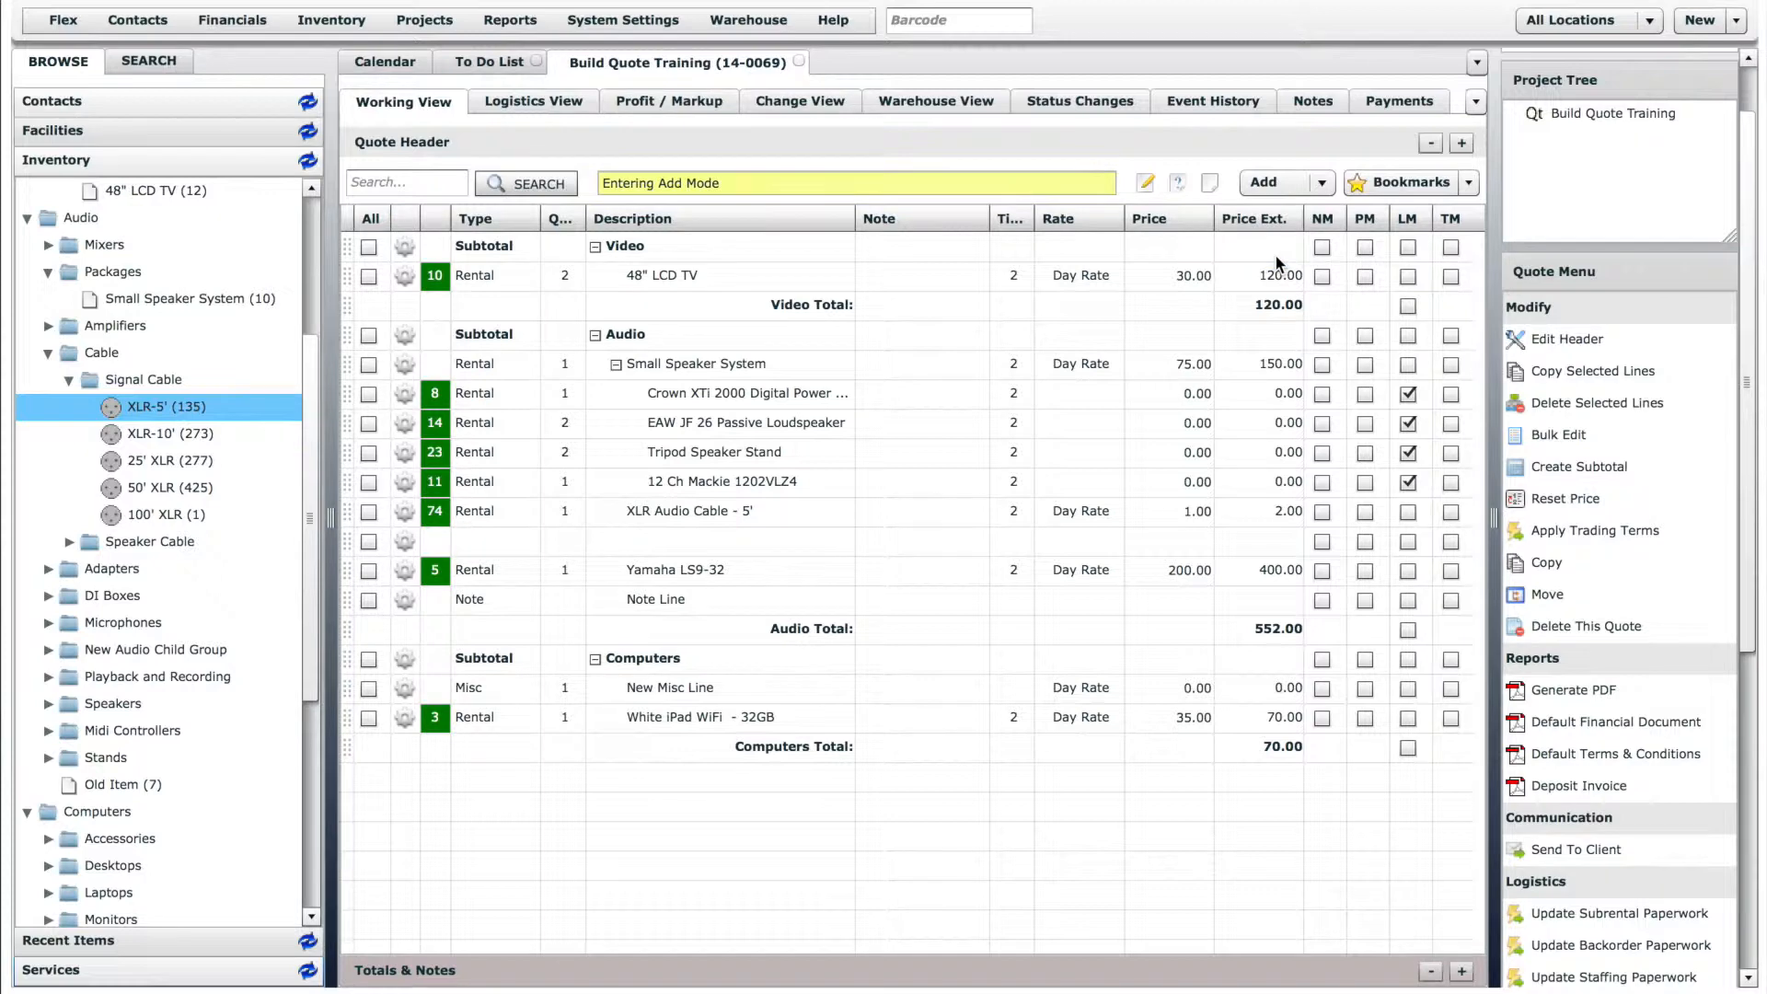
{"action": "left_click_drag", "start_coordinate": [303, 696], "coordinate": [299, 777]}
{"action": "left_click_drag", "start_coordinate": [164, 895], "coordinate": [803, 561]}
{"action": "left_click", "coordinate": [956, 563]}
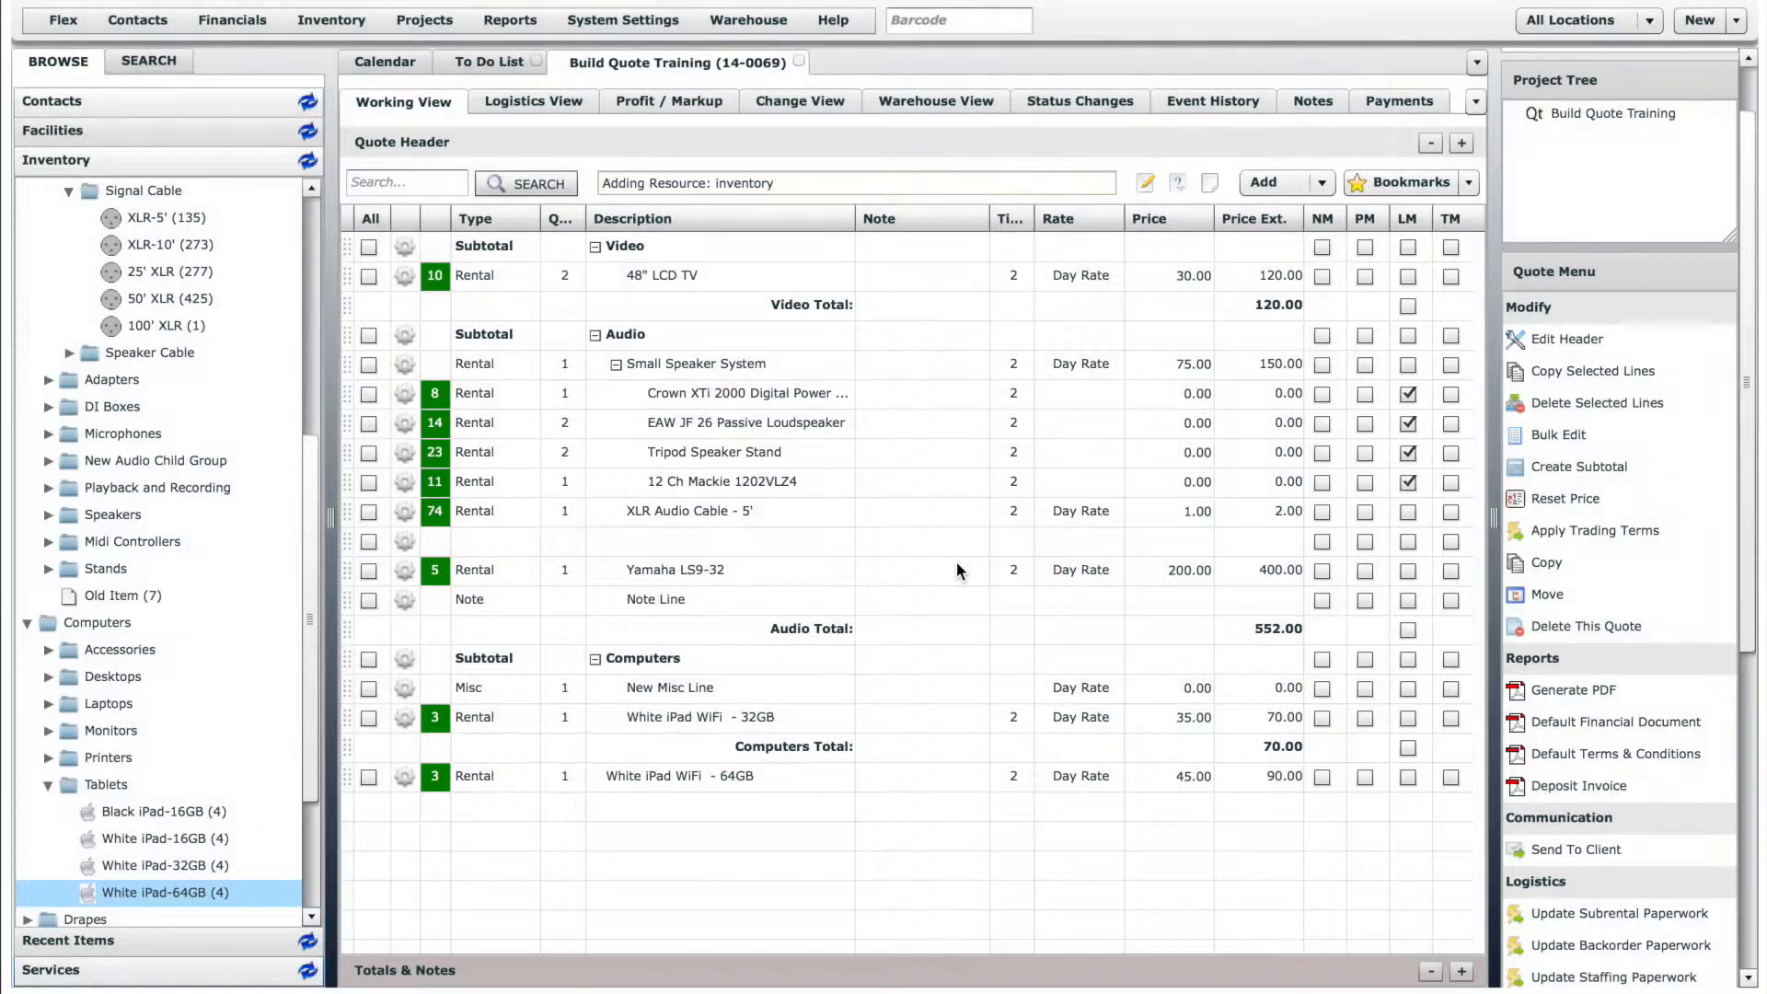
{"action": "left_click_drag", "start_coordinate": [165, 326], "coordinate": [729, 397]}
{"action": "left_click", "coordinate": [961, 560]}
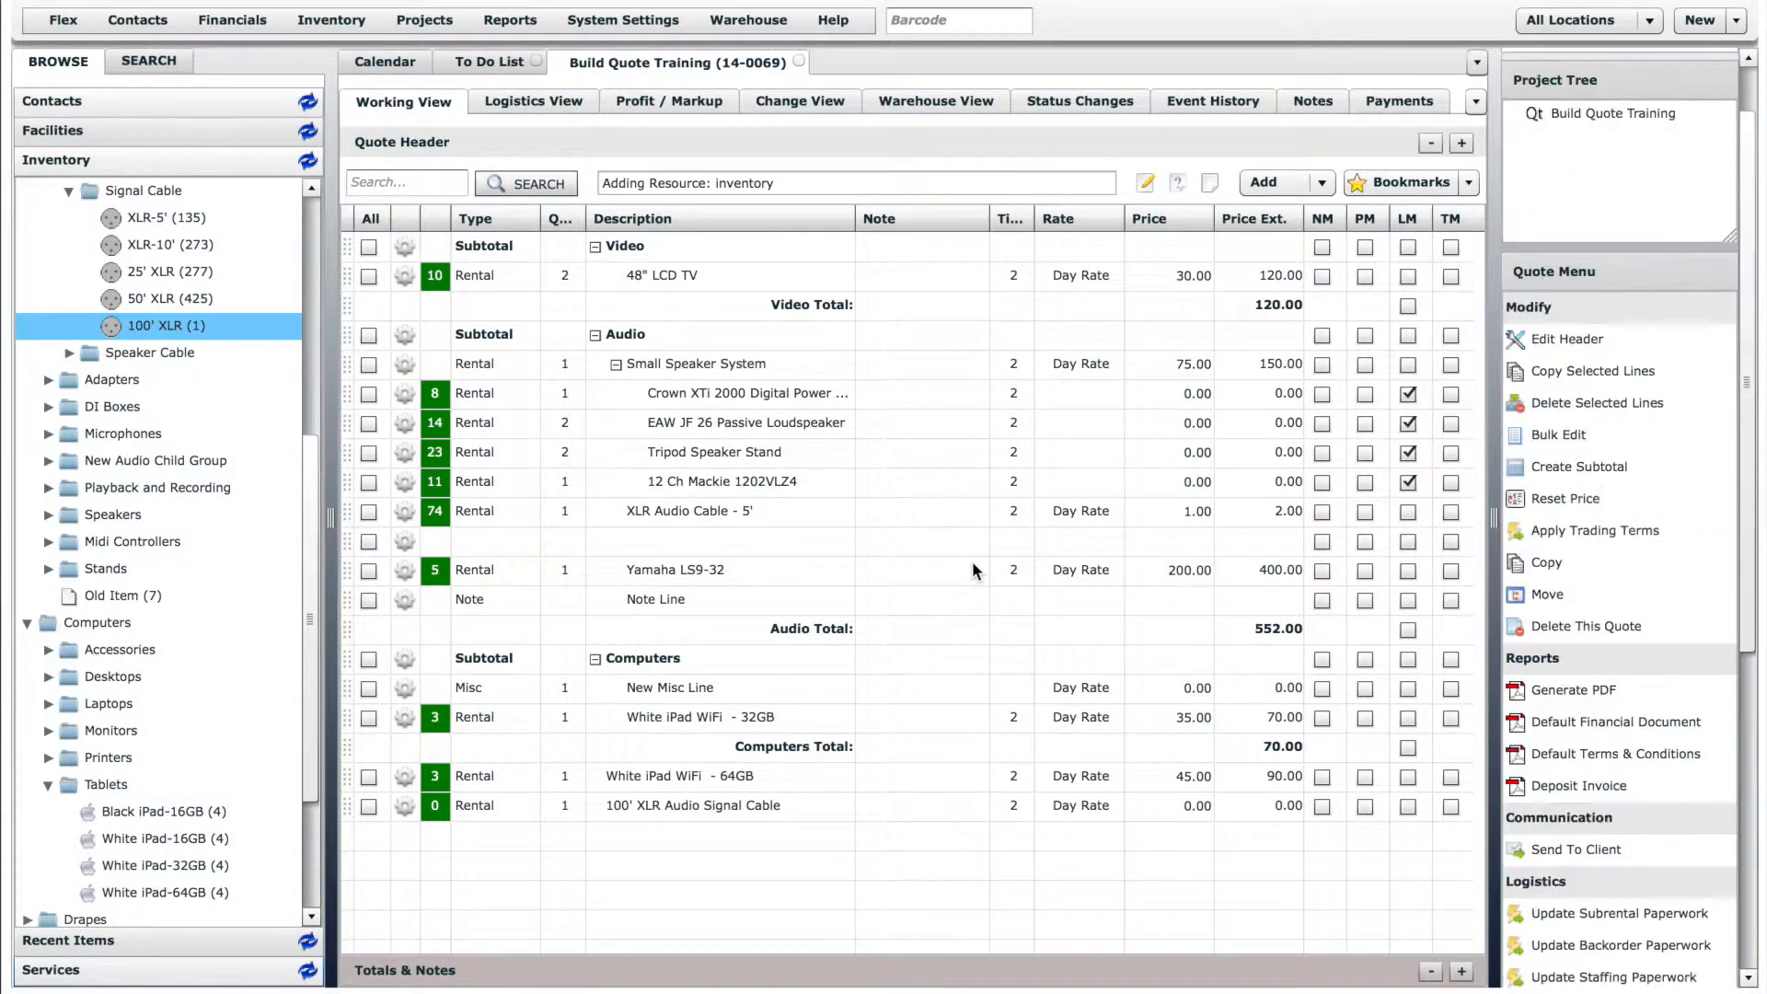
- Switch the line-adding mode to Auto and add the Audio Engineer service from the Labor group
{"action": "left_click", "coordinate": [244, 975]}
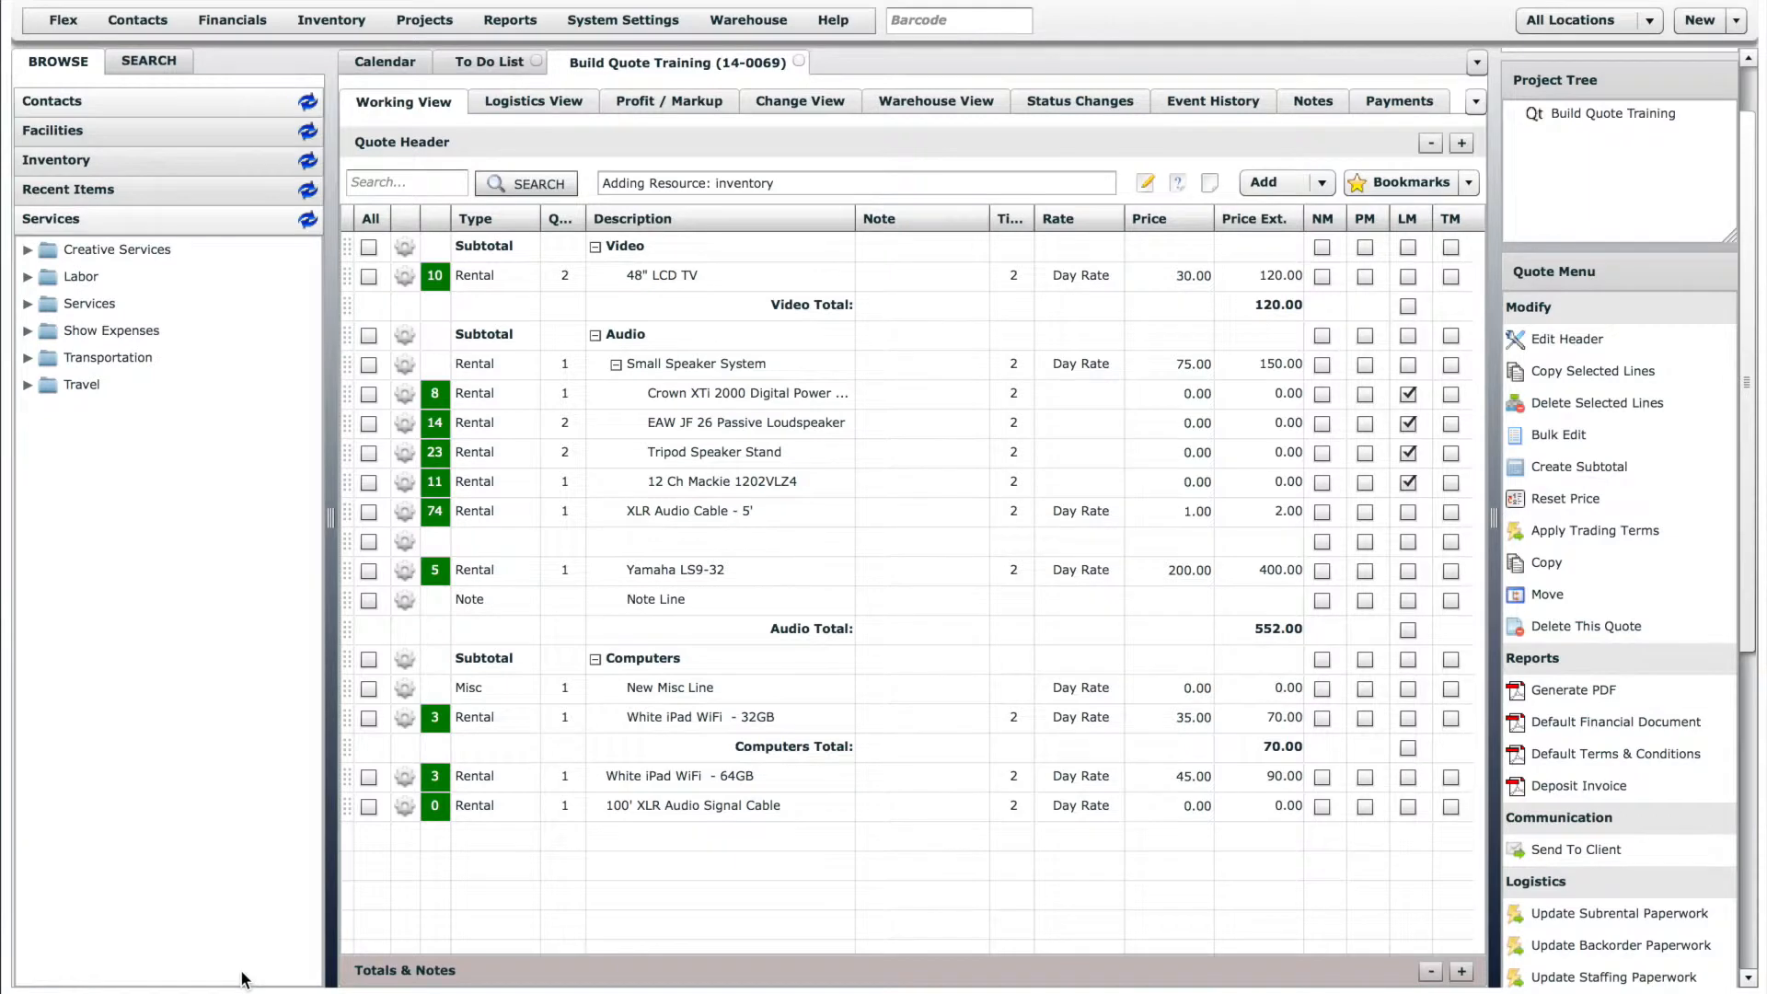
{"action": "left_click", "coordinate": [1321, 182]}
{"action": "left_click", "coordinate": [1267, 209]}
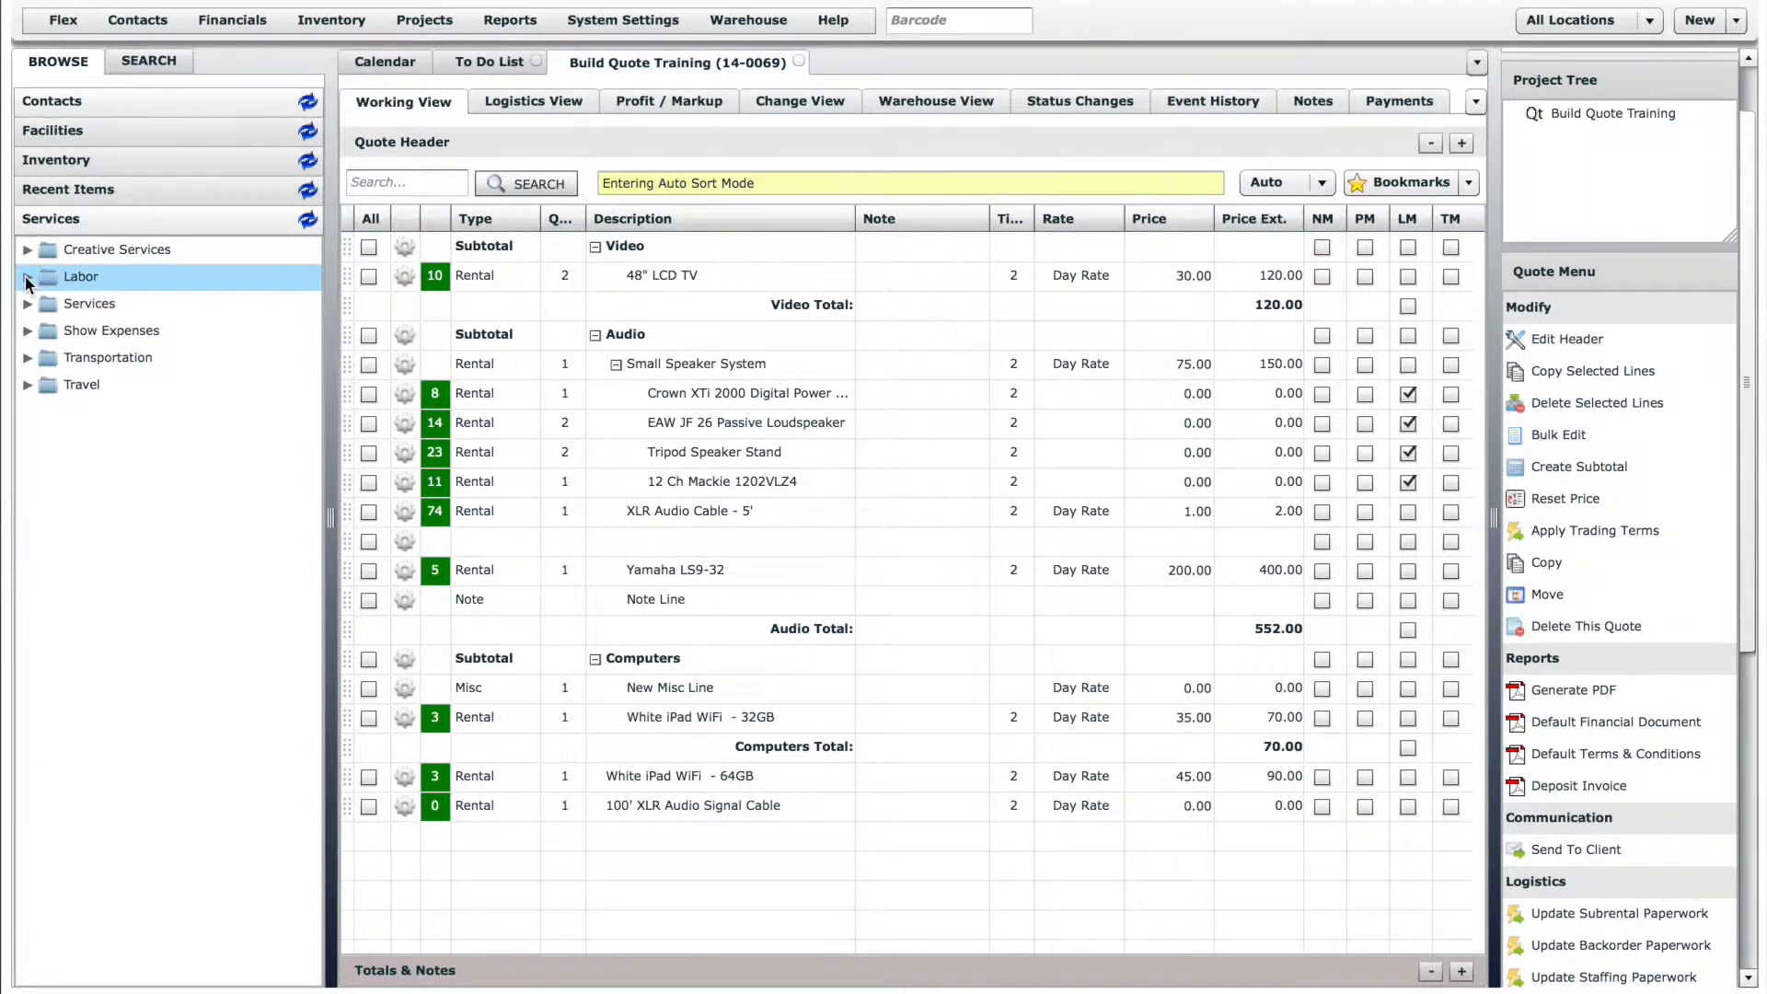
{"action": "left_click", "coordinate": [27, 276]}
{"action": "left_click_drag", "start_coordinate": [129, 330], "coordinate": [858, 534]}
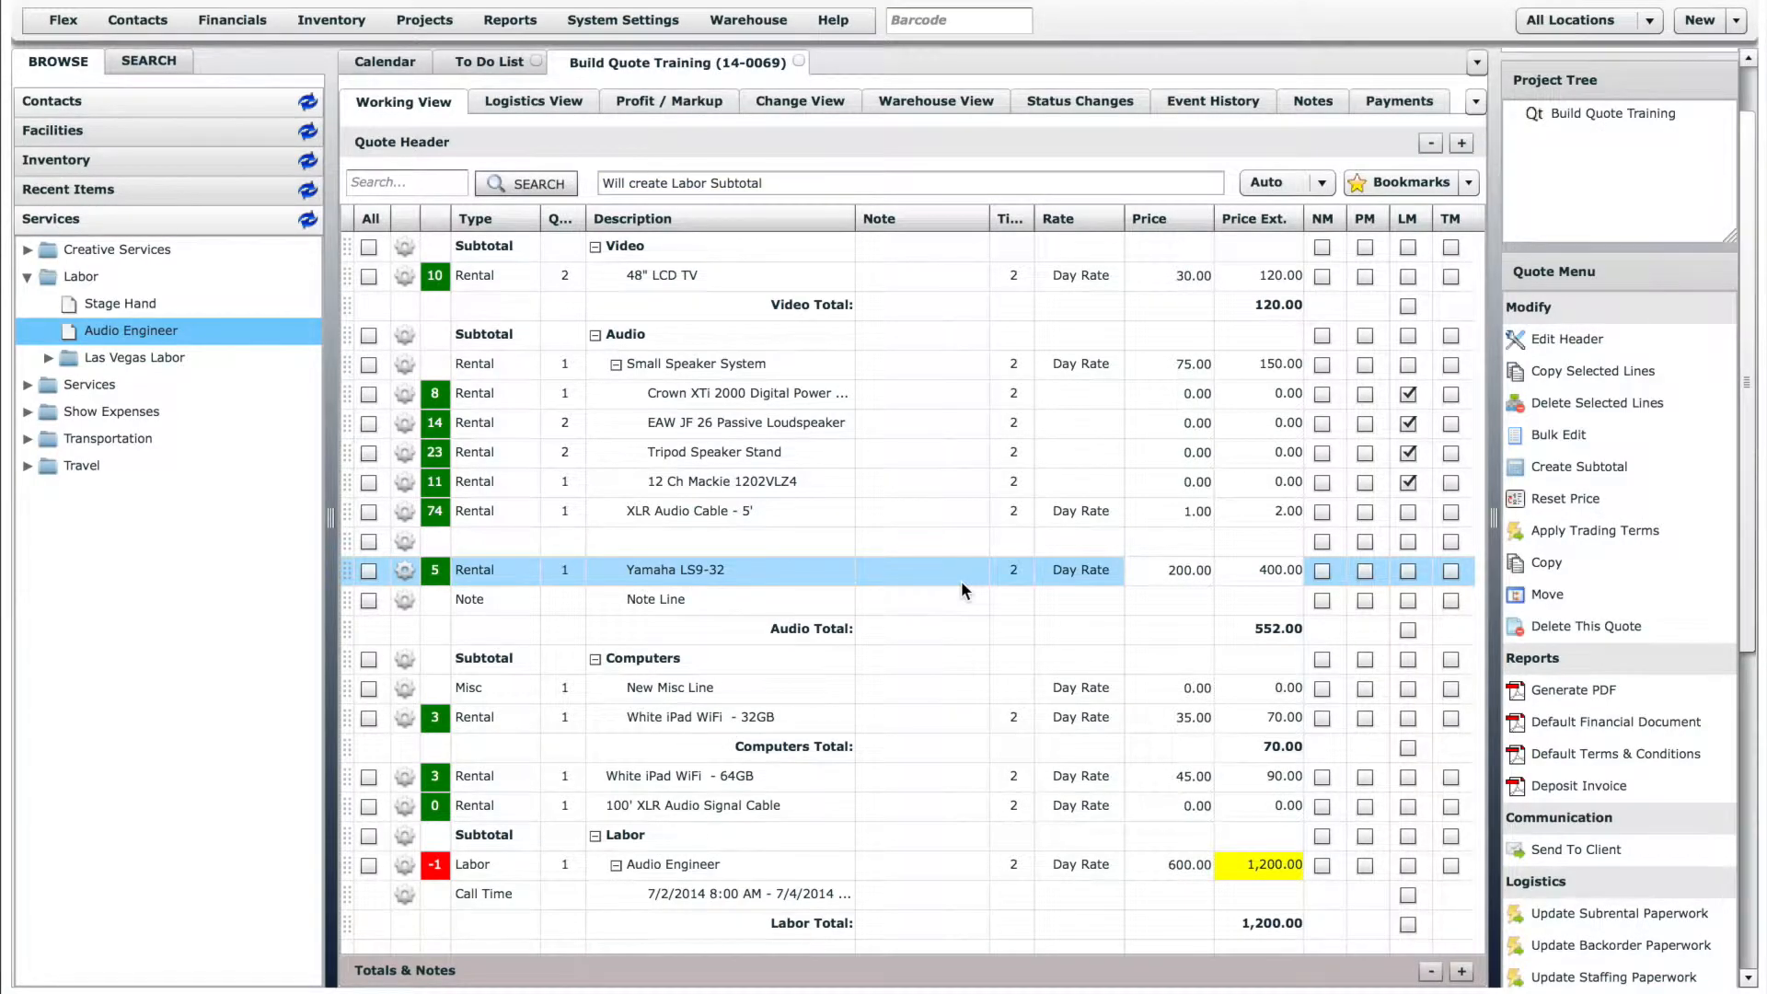
- Add the Airfare service from the Travel group and set its price to 550
{"action": "left_click", "coordinate": [28, 467]}
{"action": "left_click_drag", "start_coordinate": [101, 493], "coordinate": [714, 587]}
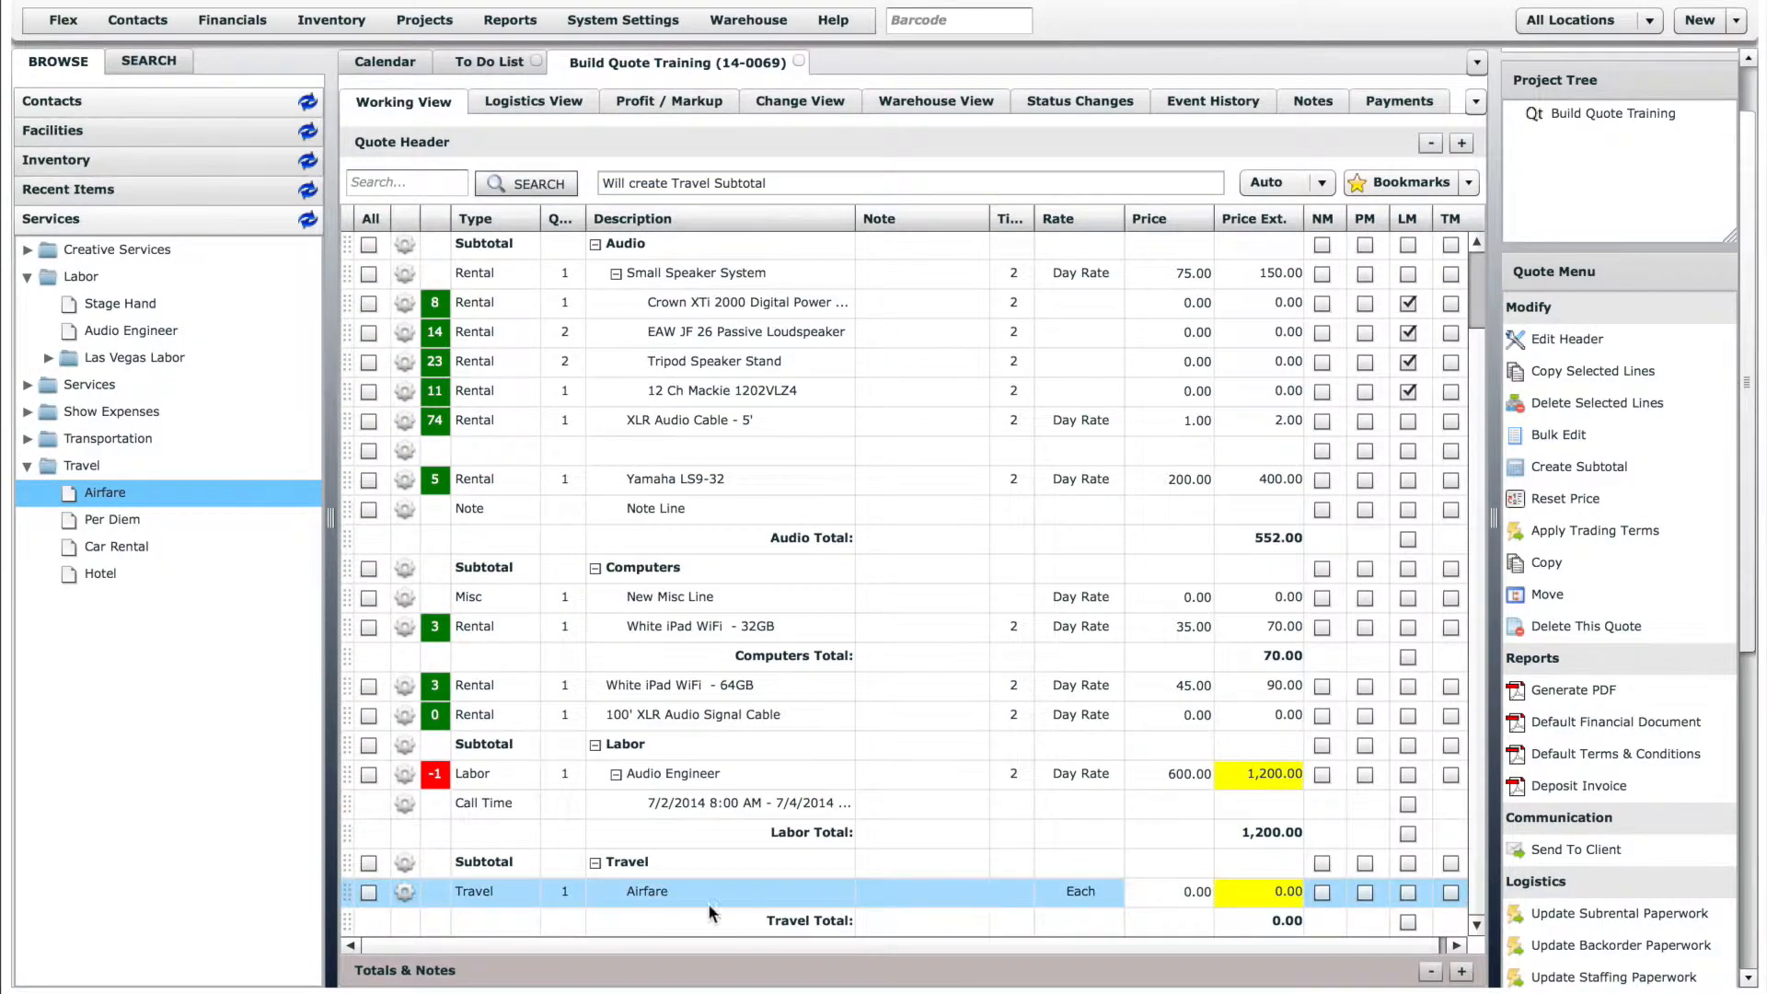
{"action": "left_click", "coordinate": [1201, 893]}
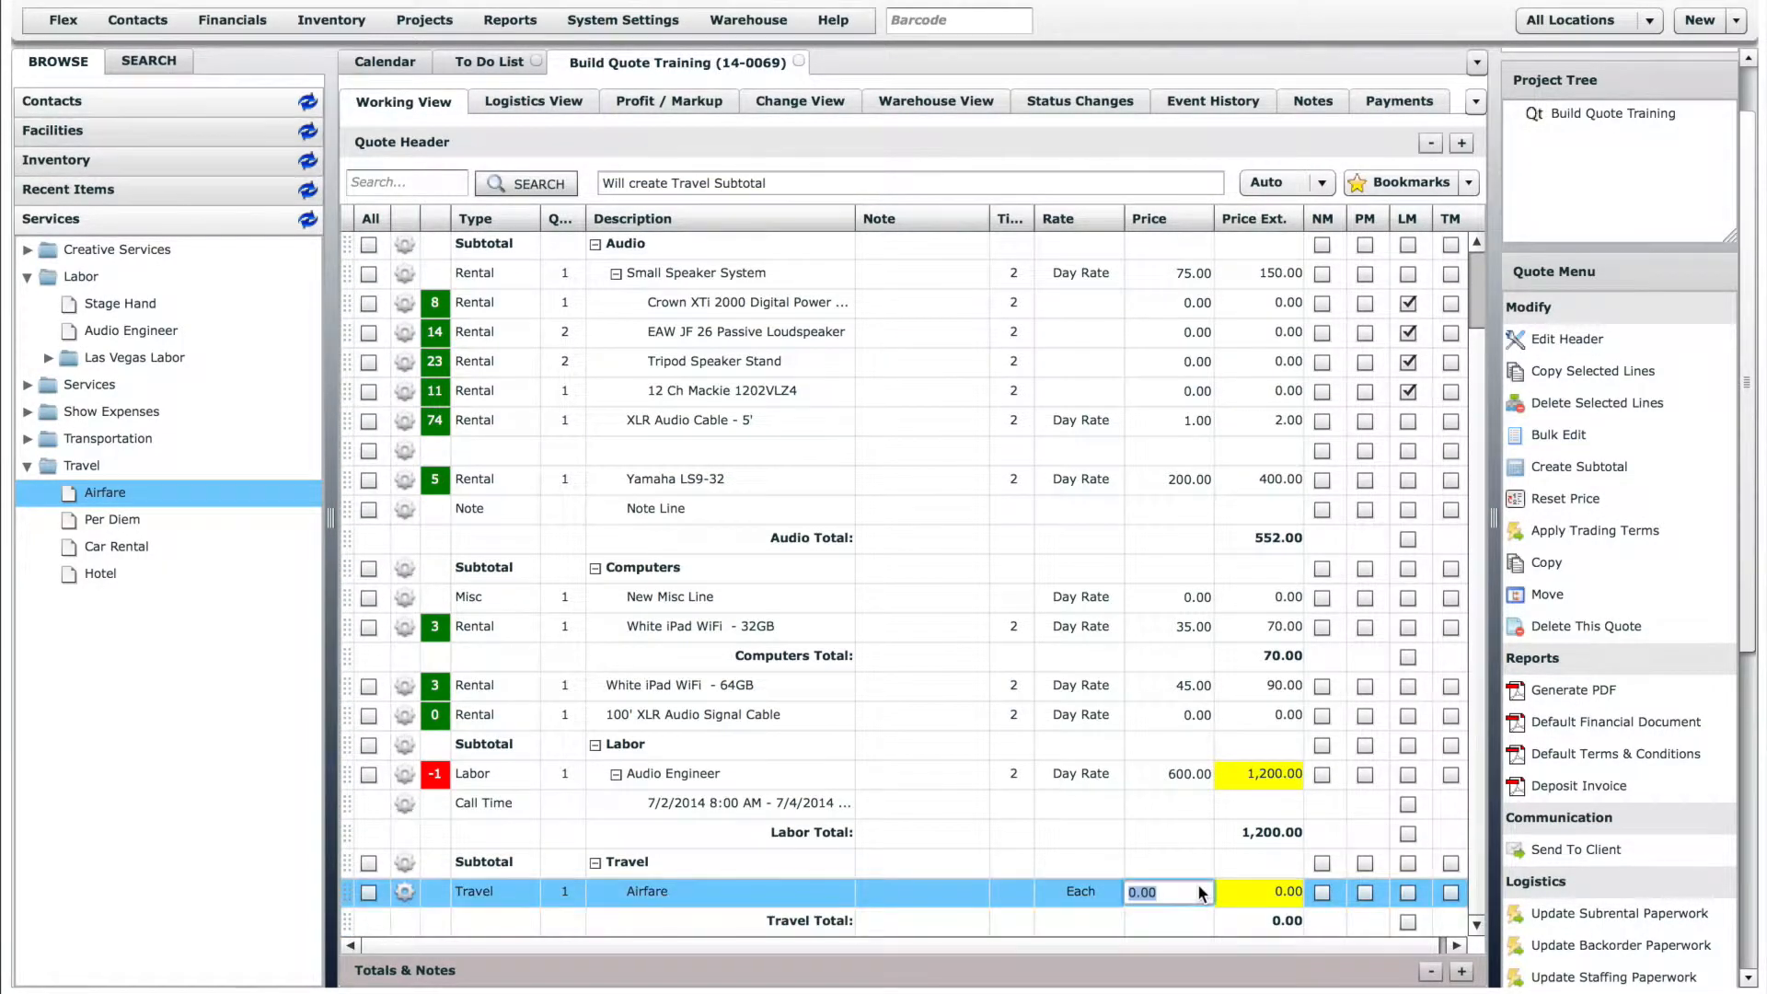
{"action": "type", "text": "550"}
{"action": "left_click", "coordinate": [1101, 755]}
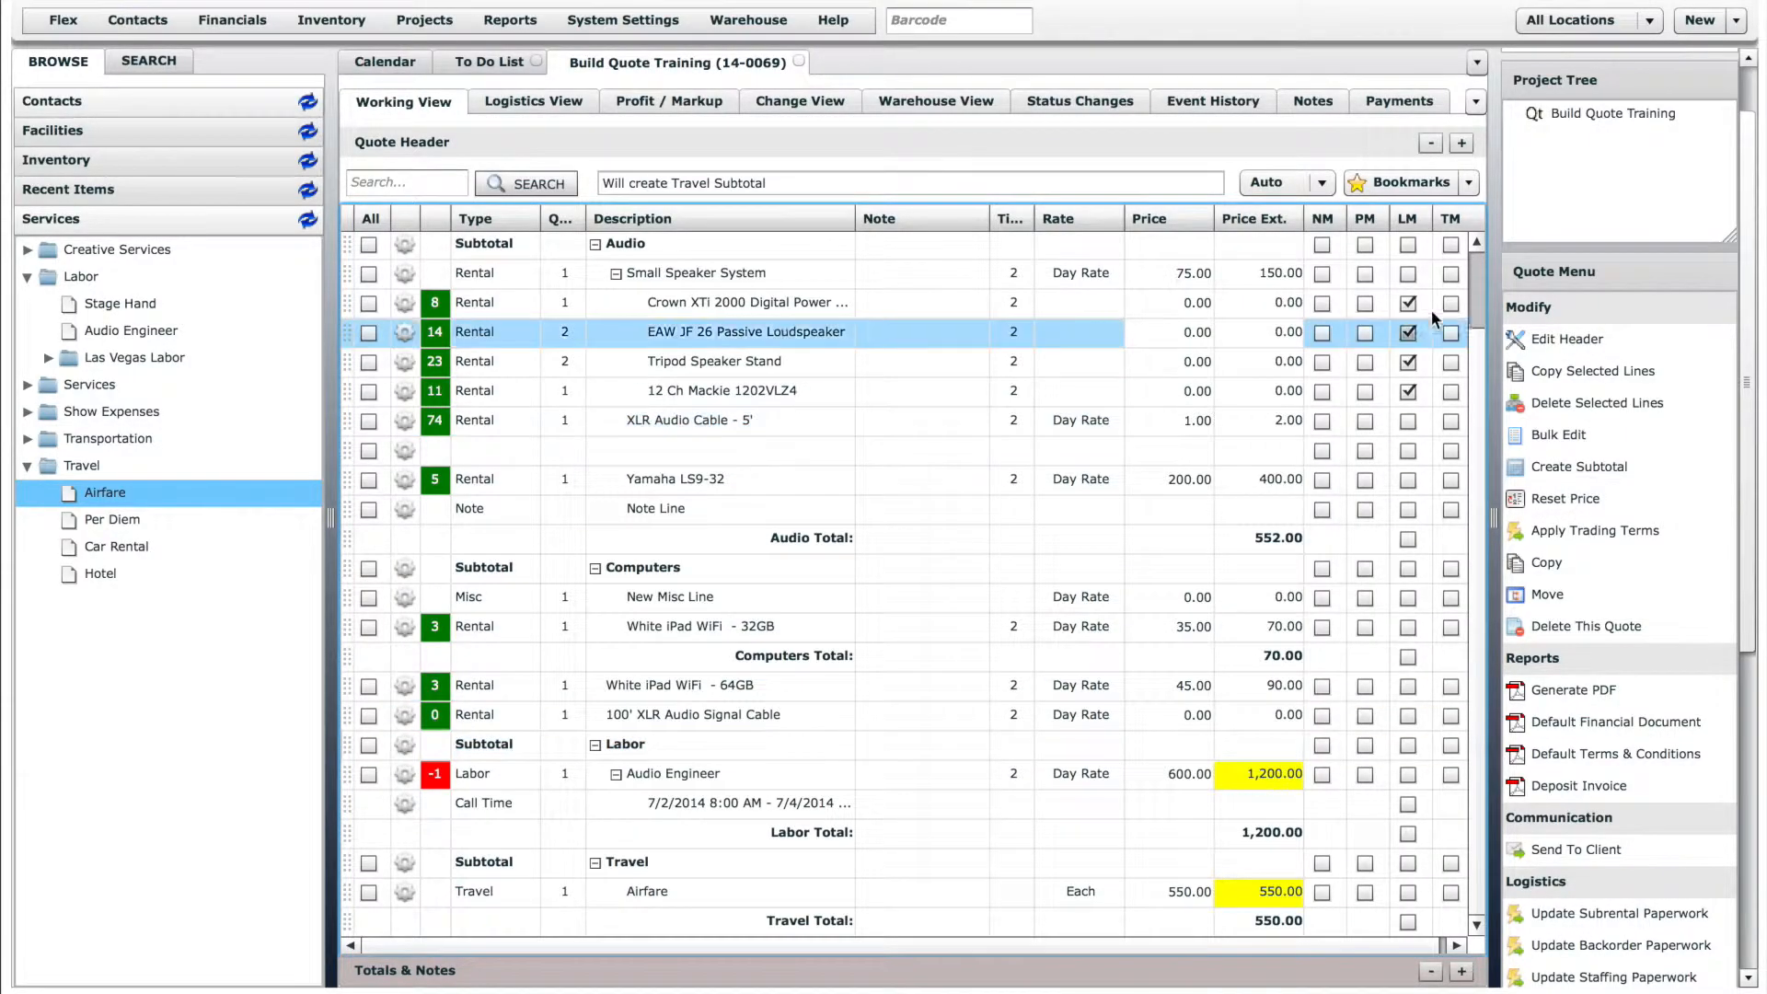
{"action": "scroll", "coordinate": [686, 290], "scroll_direction": "up", "scroll_amount": 1}
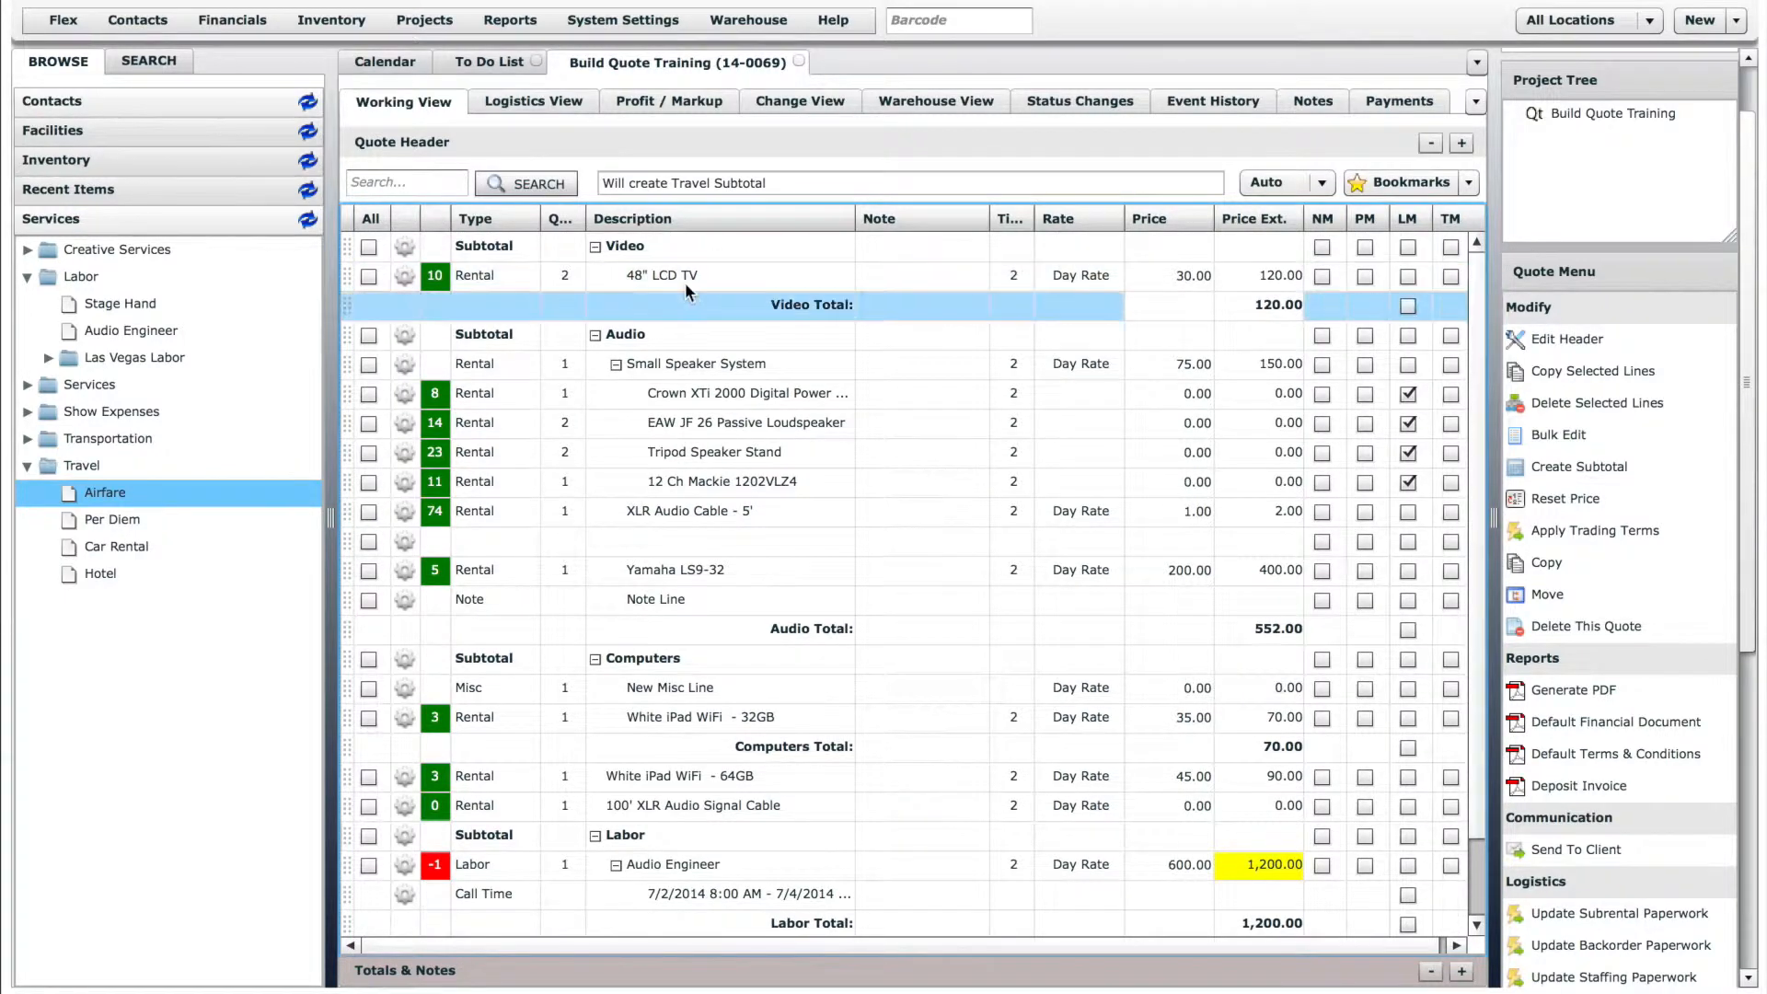
{"action": "left_click", "coordinate": [407, 277]}
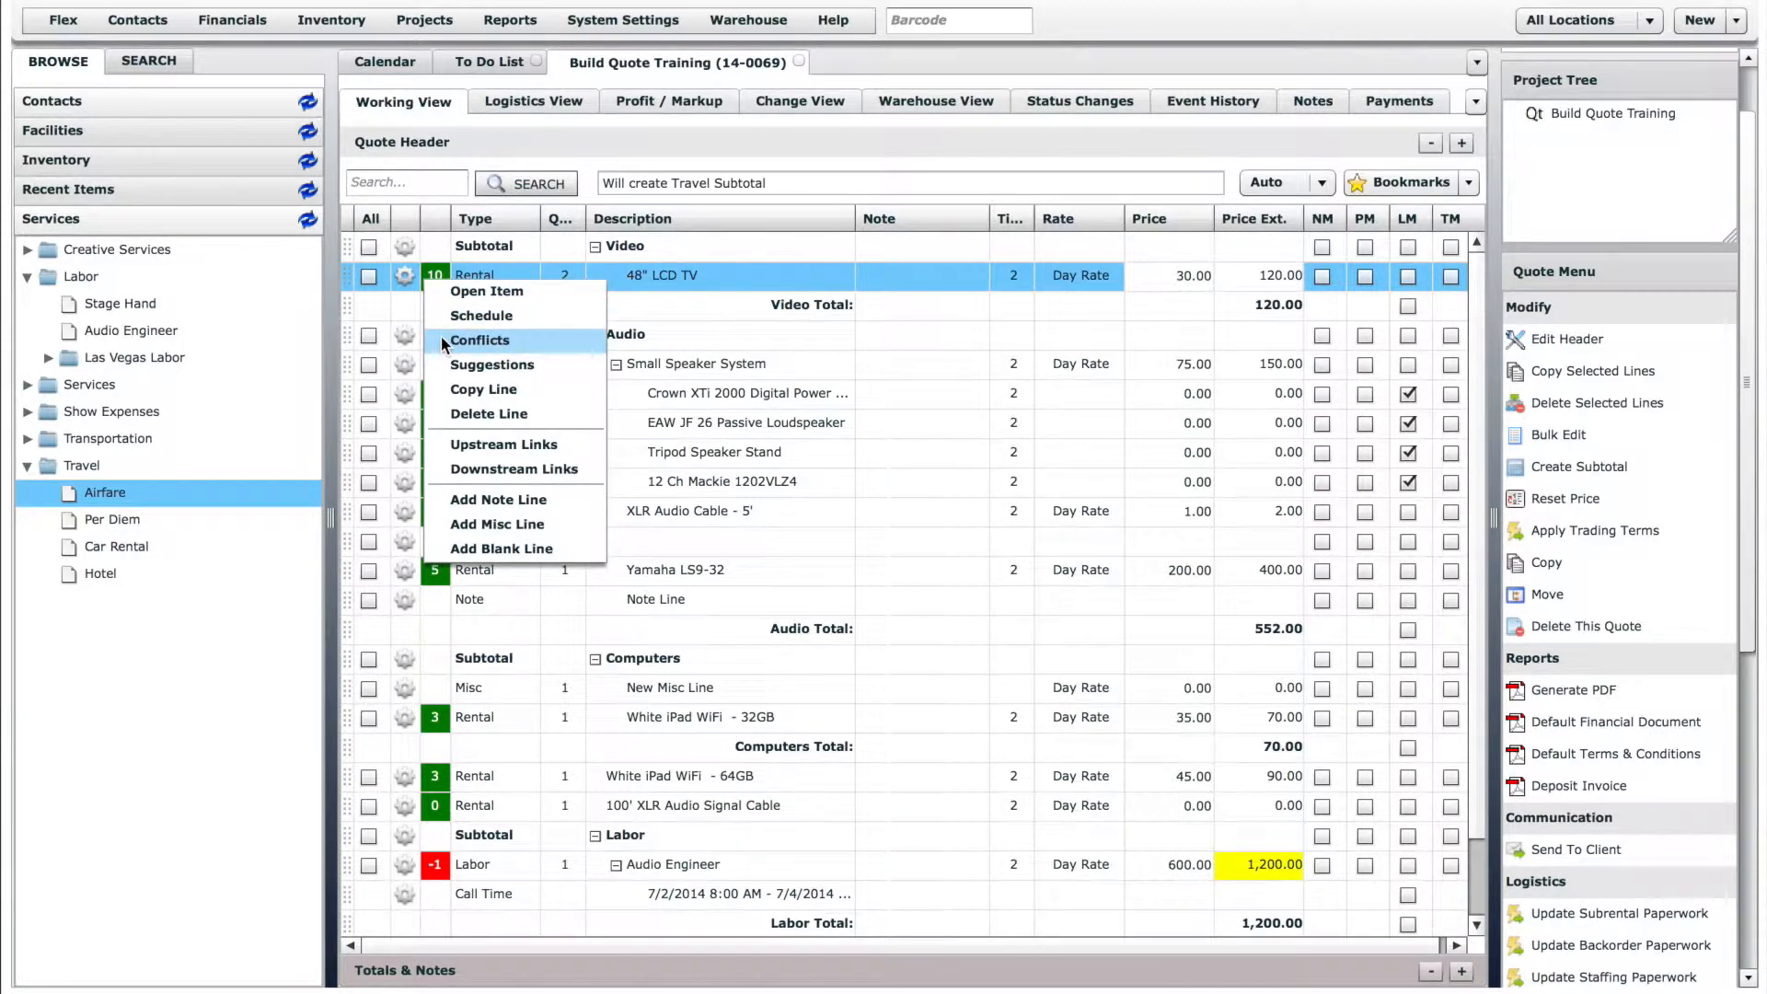
{"action": "left_click", "coordinate": [782, 574]}
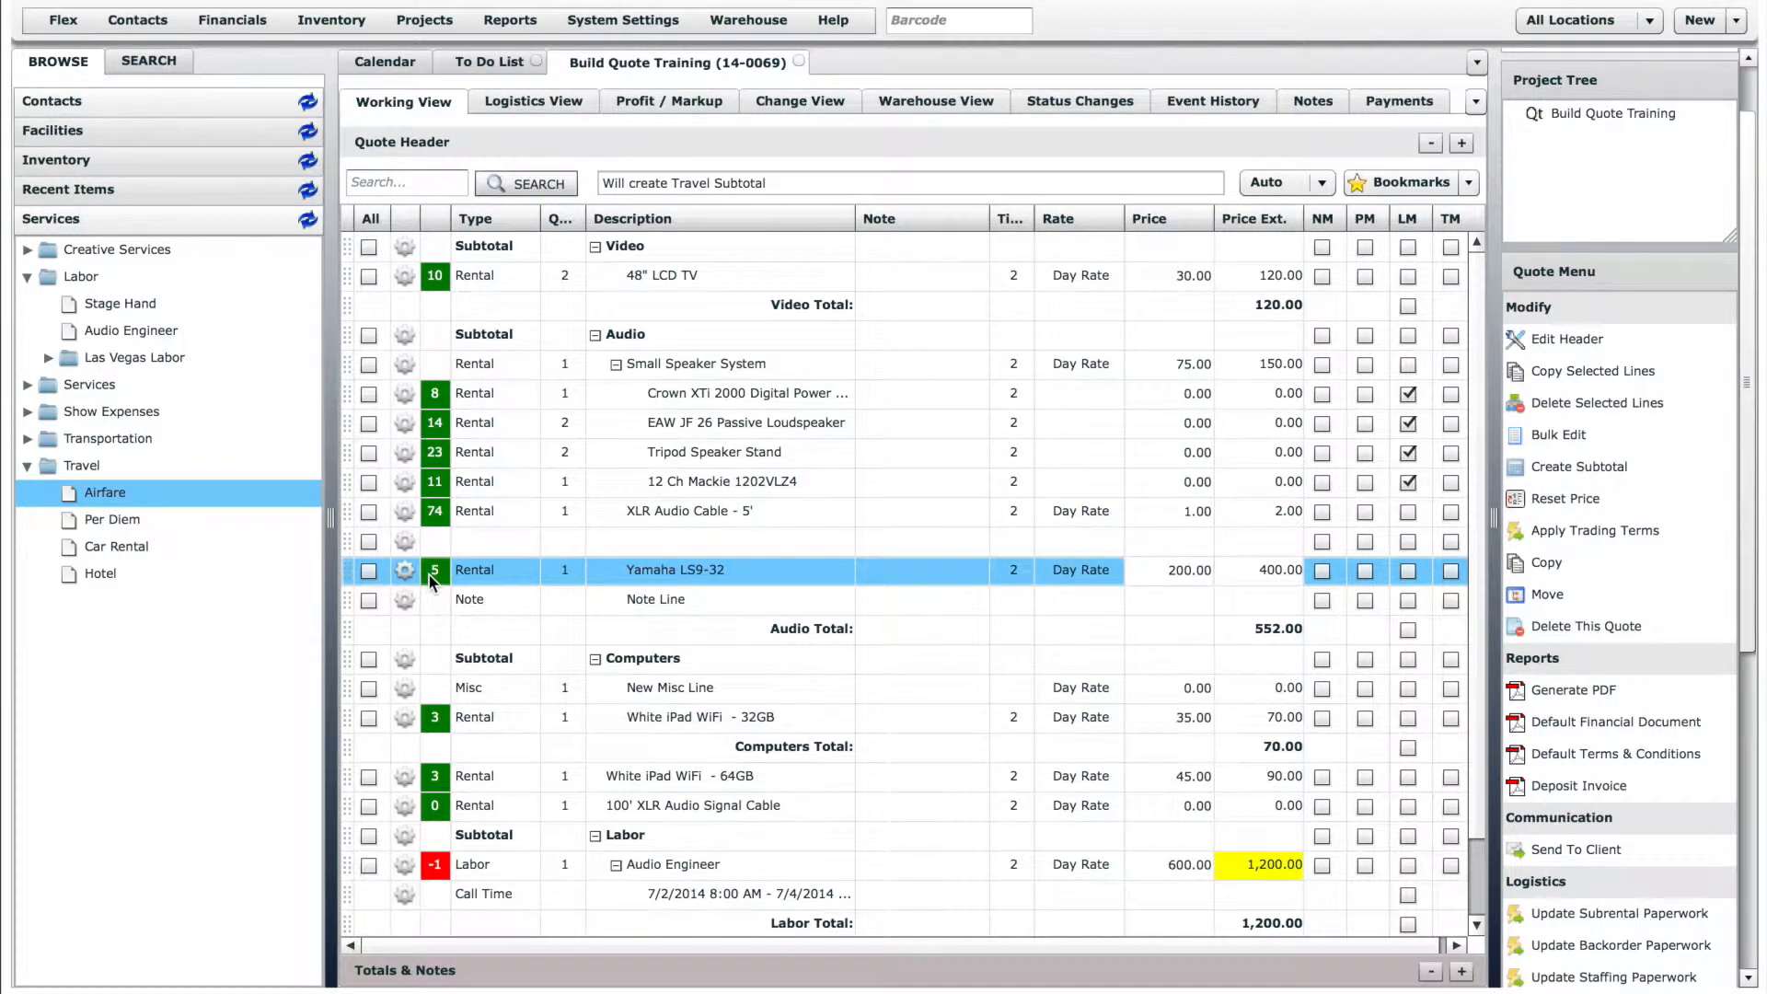
- Set the quantity of the Yamaha LS9-32 line to 7
{"action": "left_click", "coordinate": [577, 571]}
{"action": "type", "text": "7"}
{"action": "key", "text": "Return"}
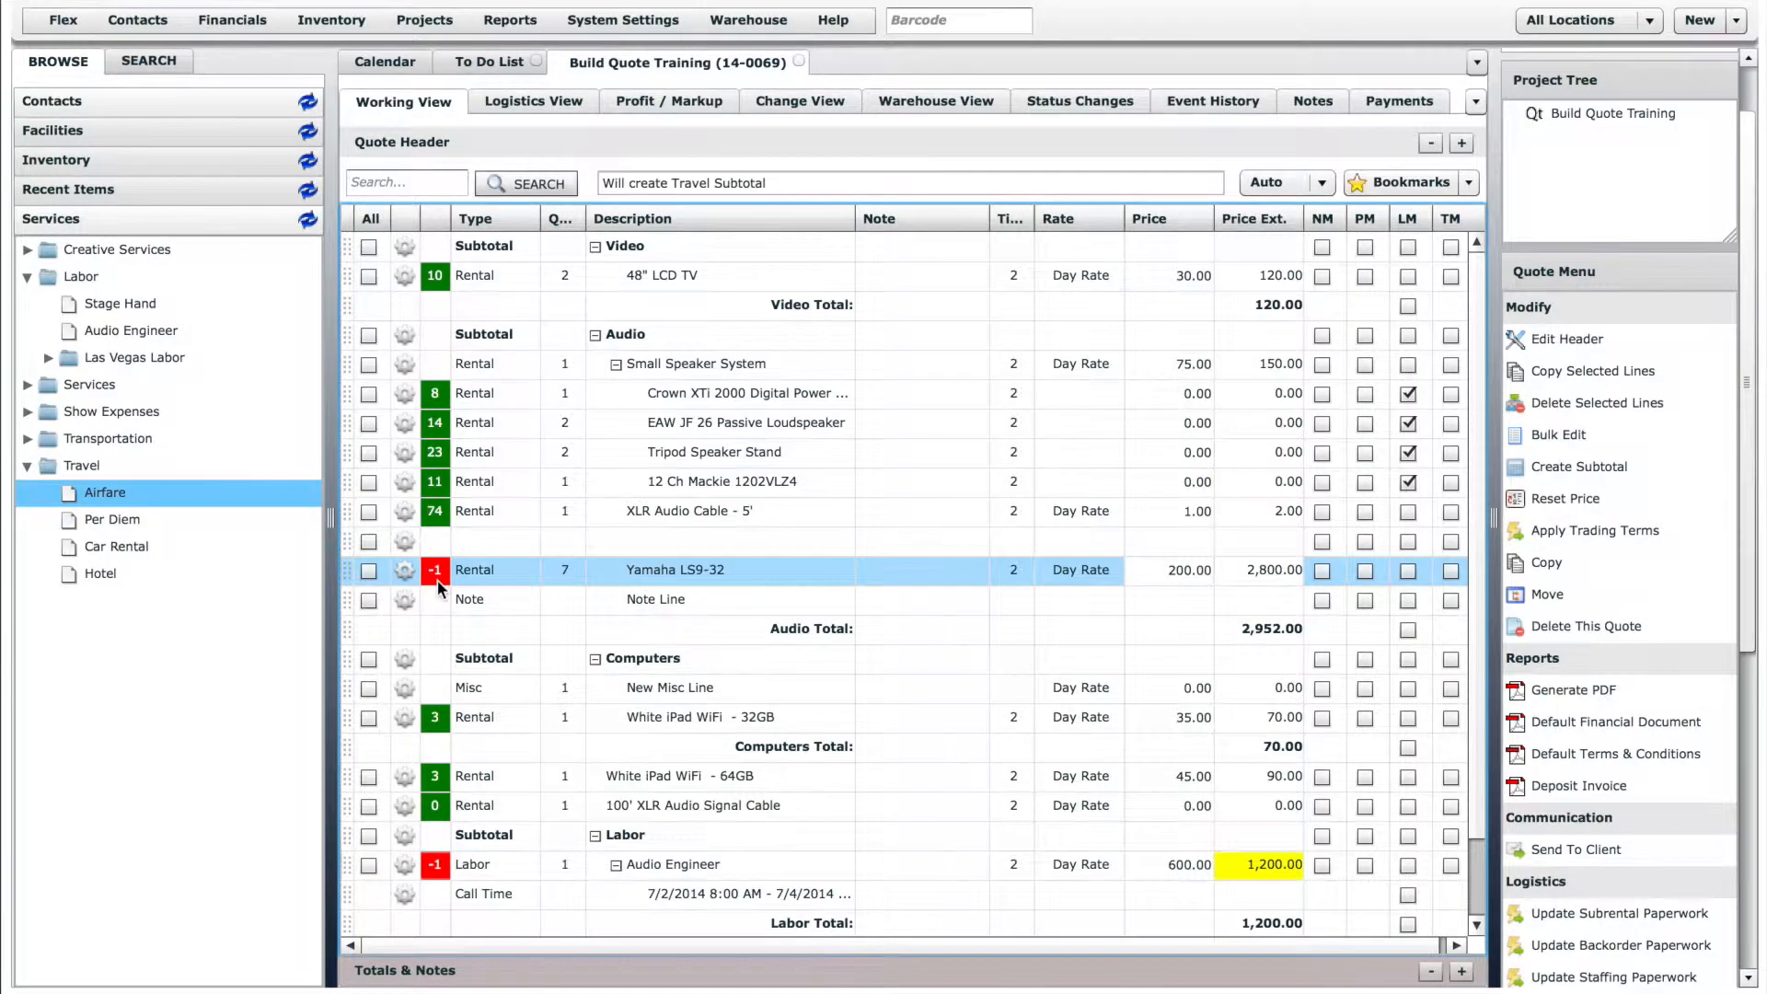
- Review the conflicts and availability options for the Yamaha LS9-32 line
{"action": "left_click", "coordinate": [405, 570]}
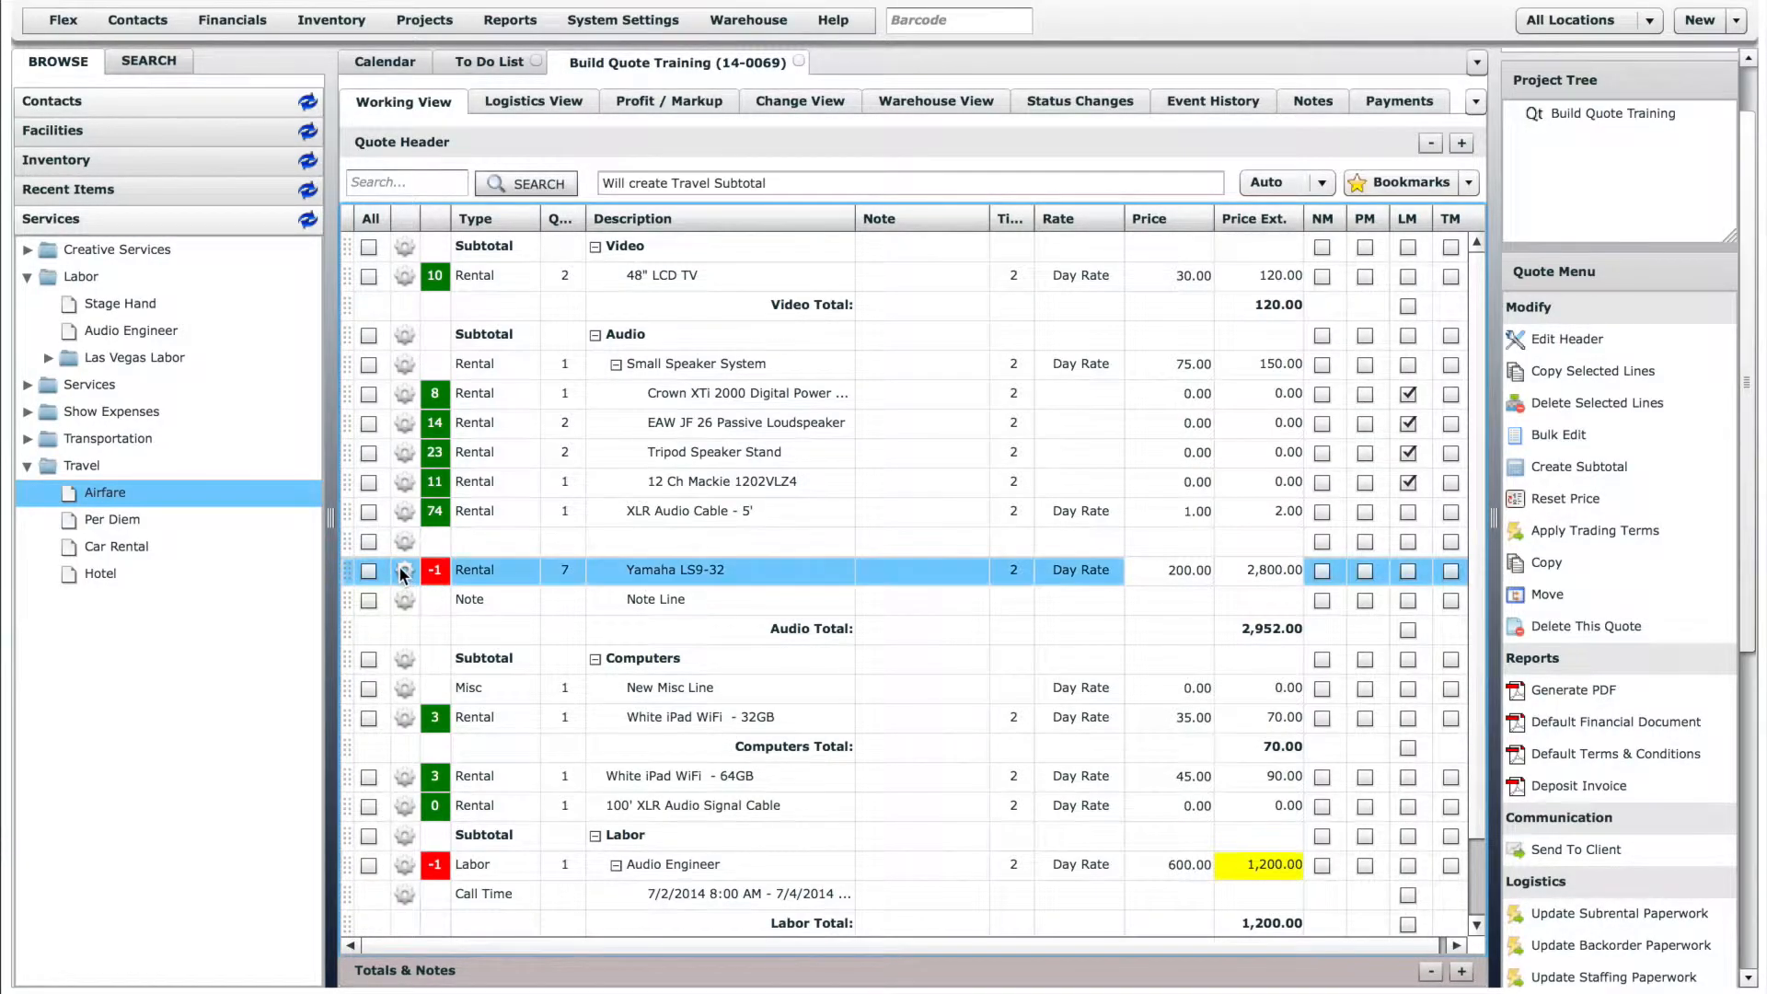
{"action": "left_click", "coordinate": [465, 631]}
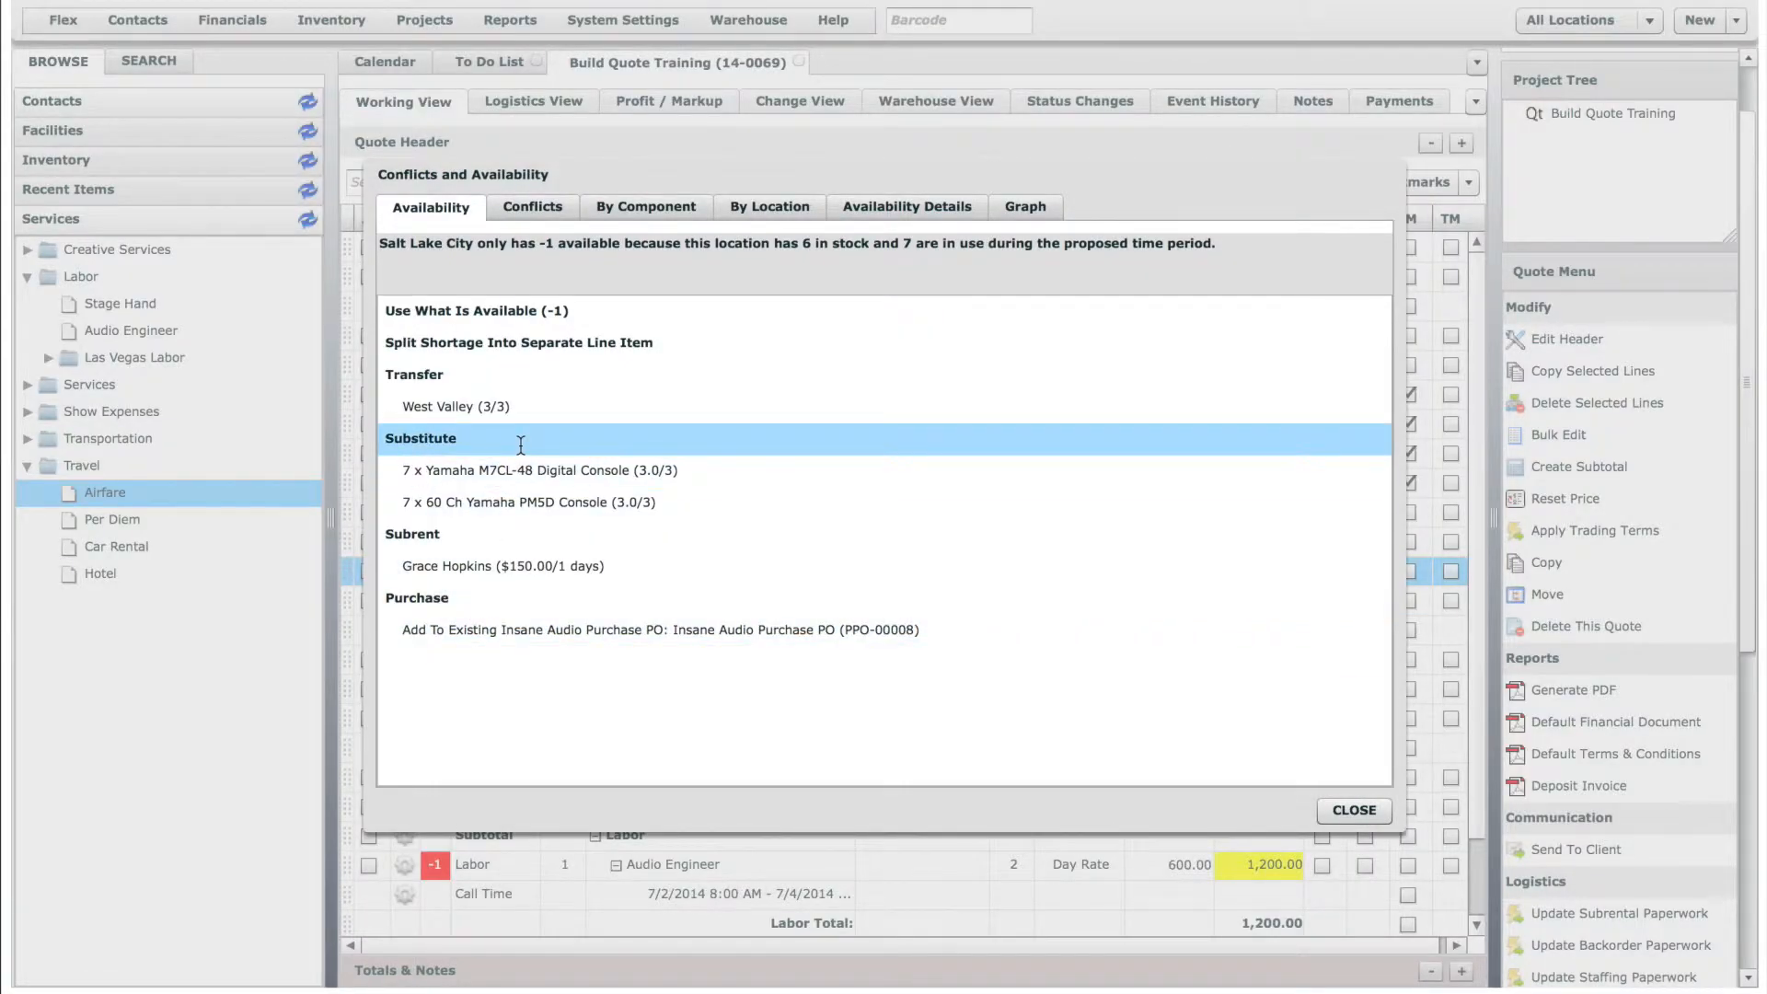
{"action": "left_click", "coordinate": [1366, 808]}
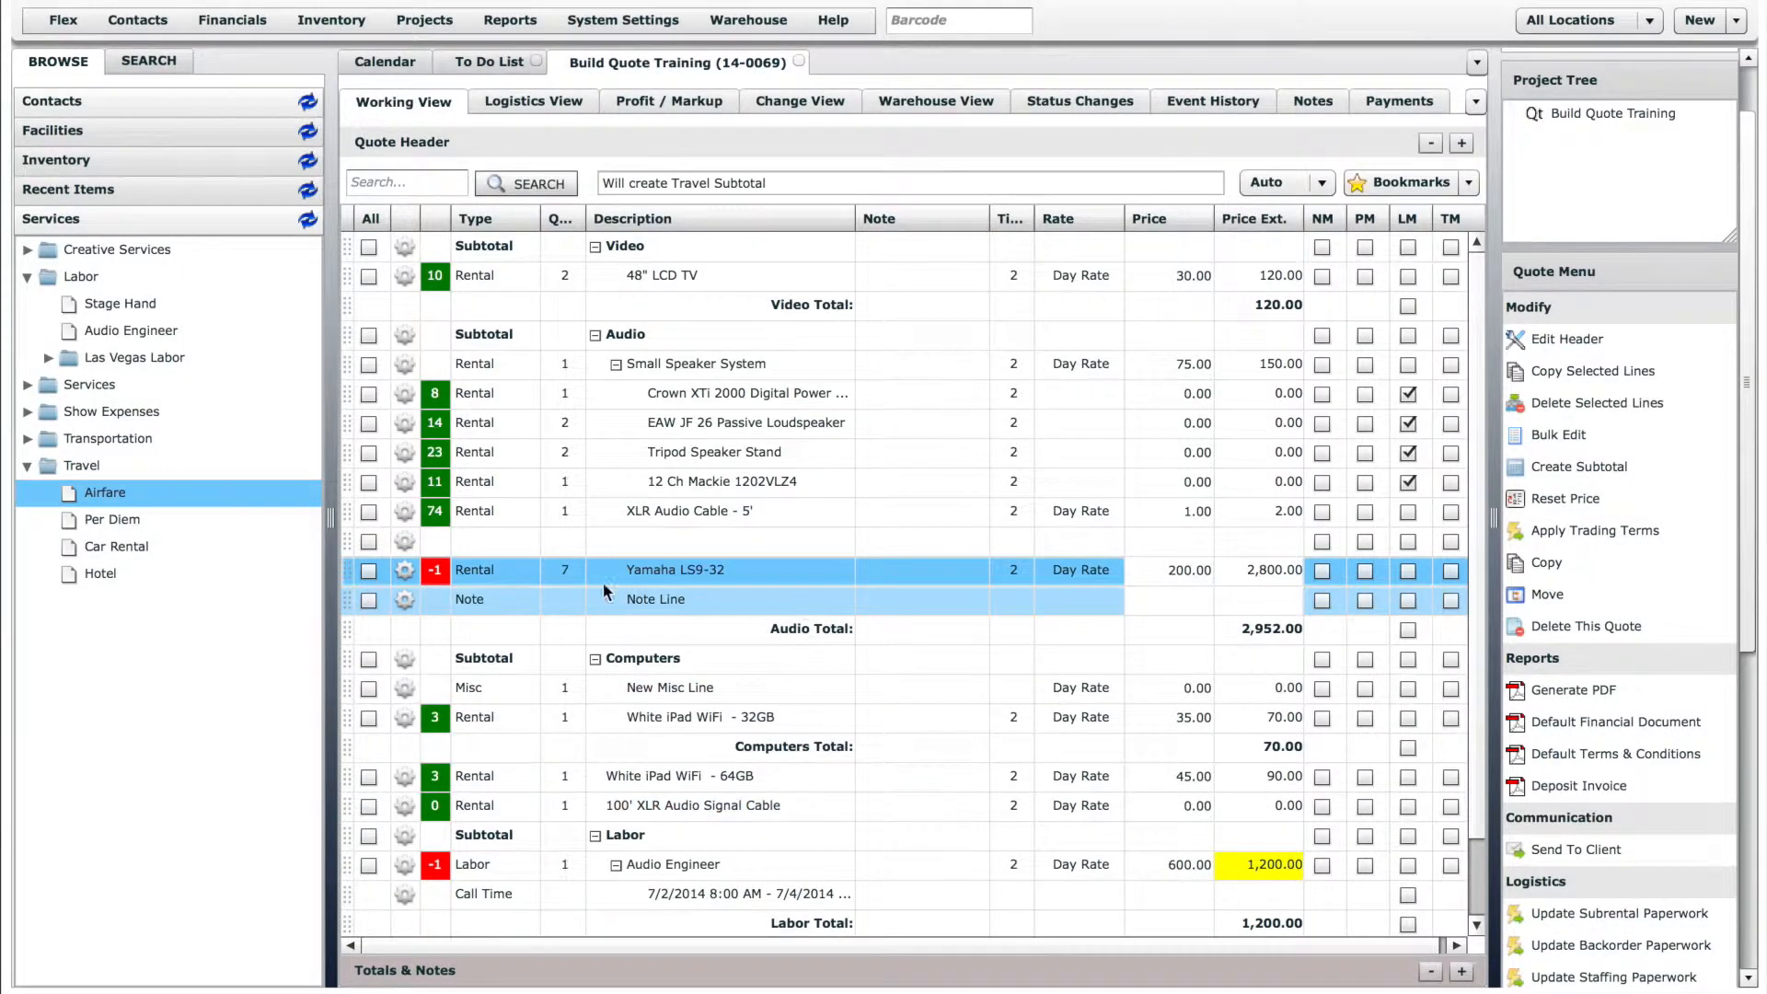
- Look through the serialized units selectable for the Yamaha LS9-32 line without choosing one
{"action": "left_click", "coordinate": [404, 573]}
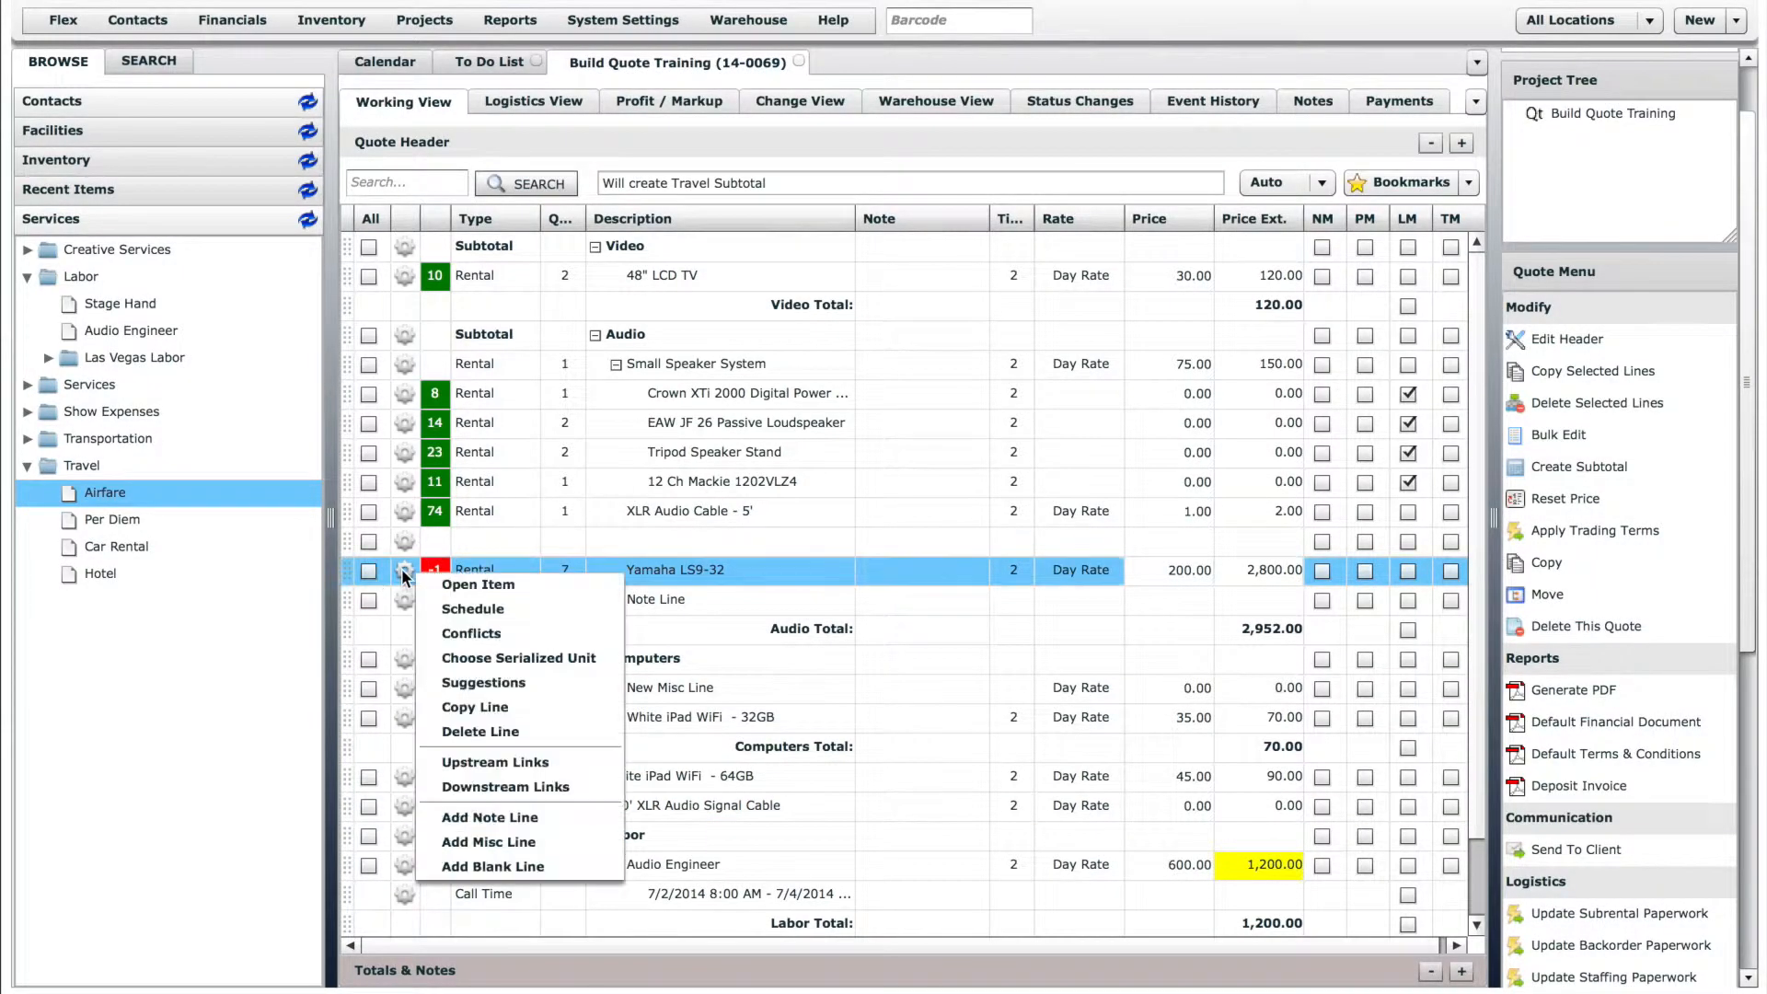
{"action": "left_click", "coordinate": [526, 657]}
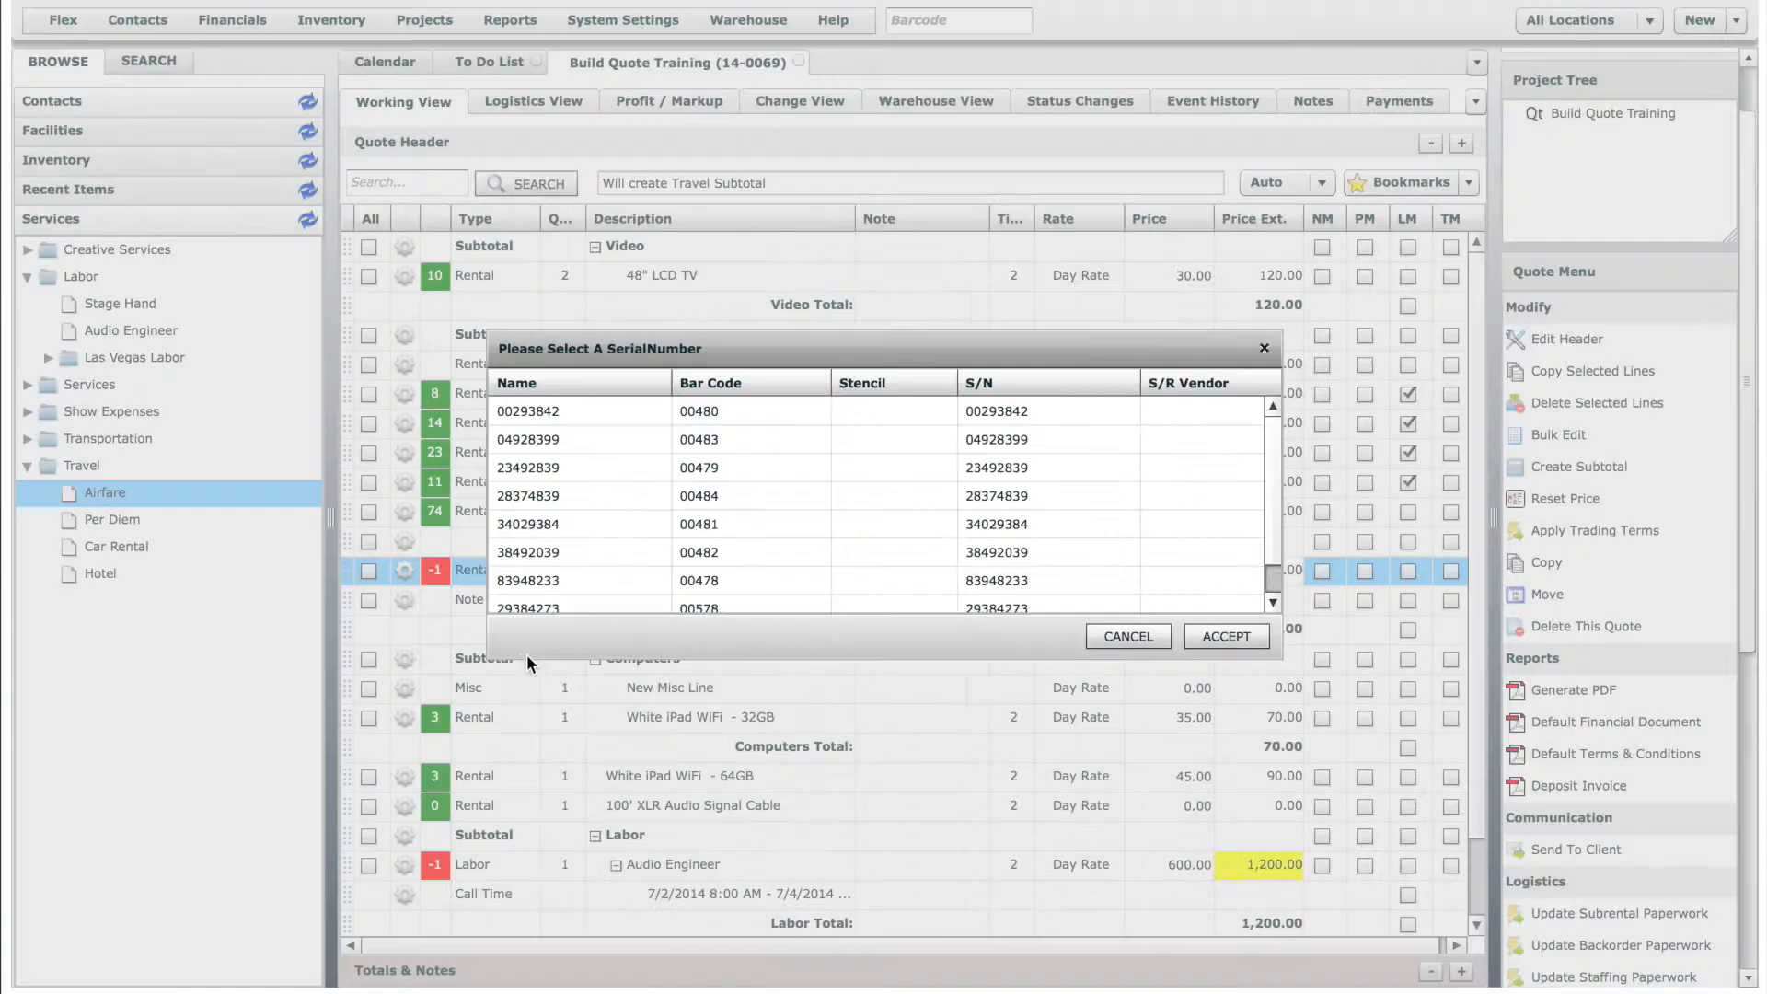
{"action": "left_click_drag", "start_coordinate": [1273, 494], "coordinate": [1271, 531]}
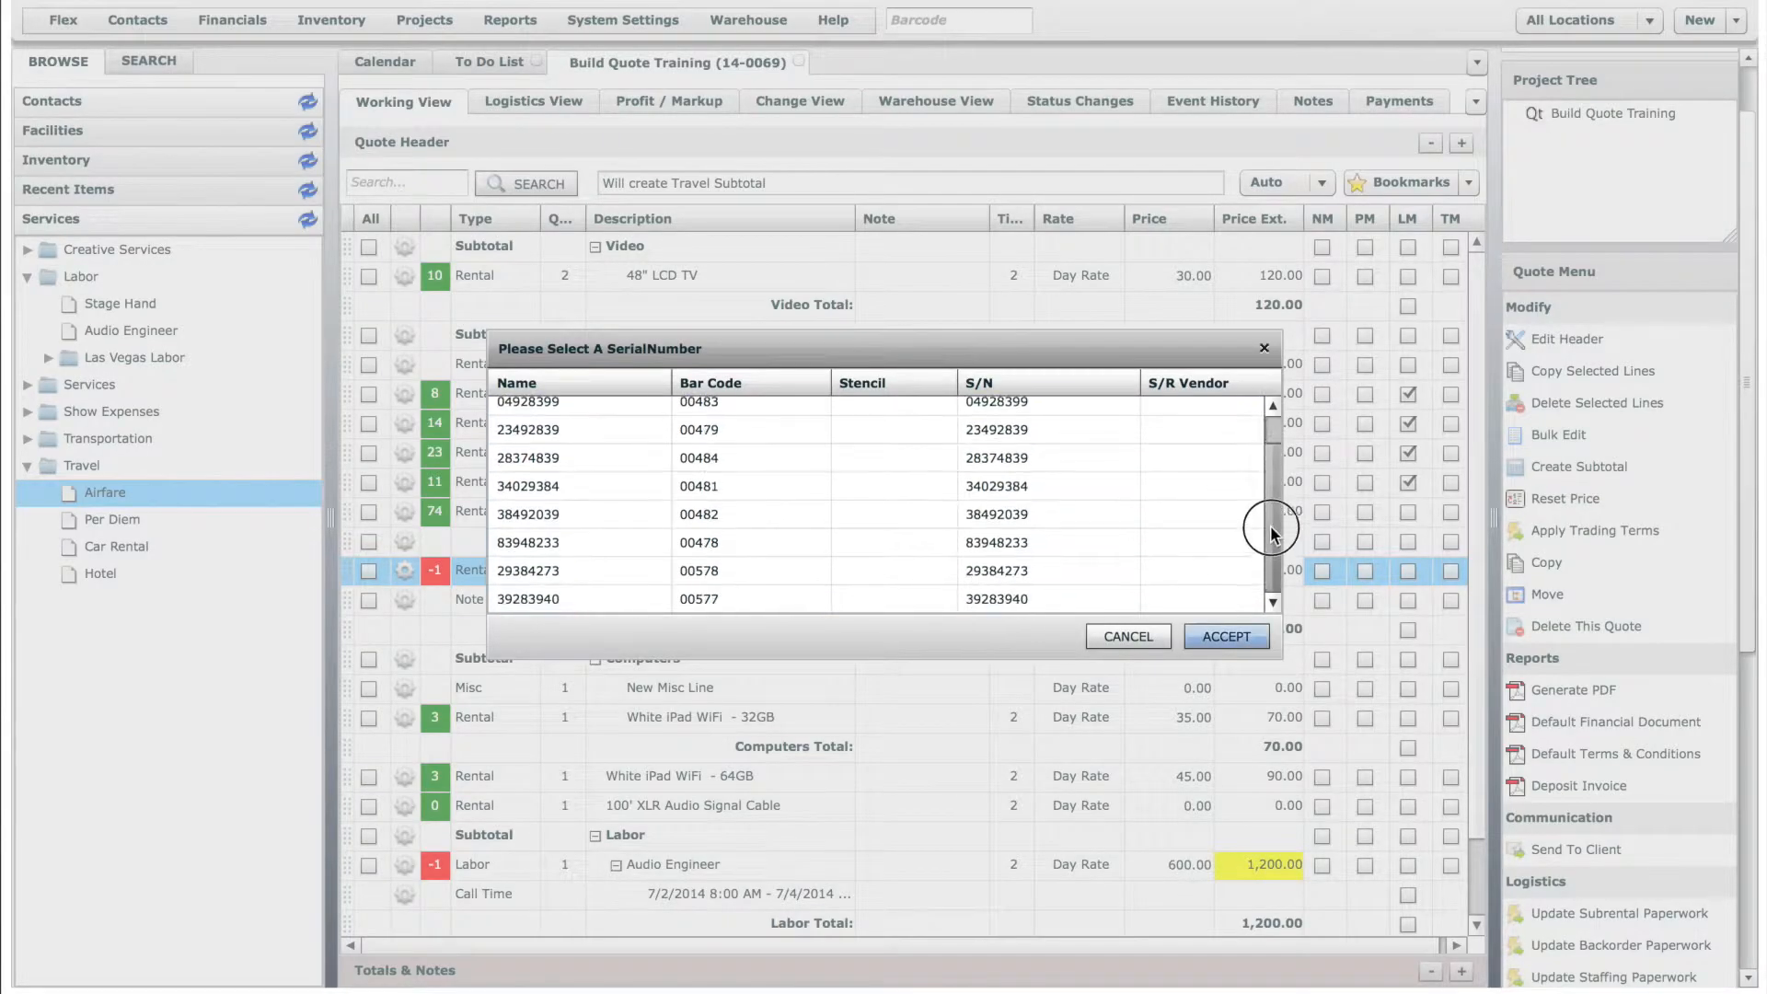
{"action": "left_click", "coordinate": [1128, 635]}
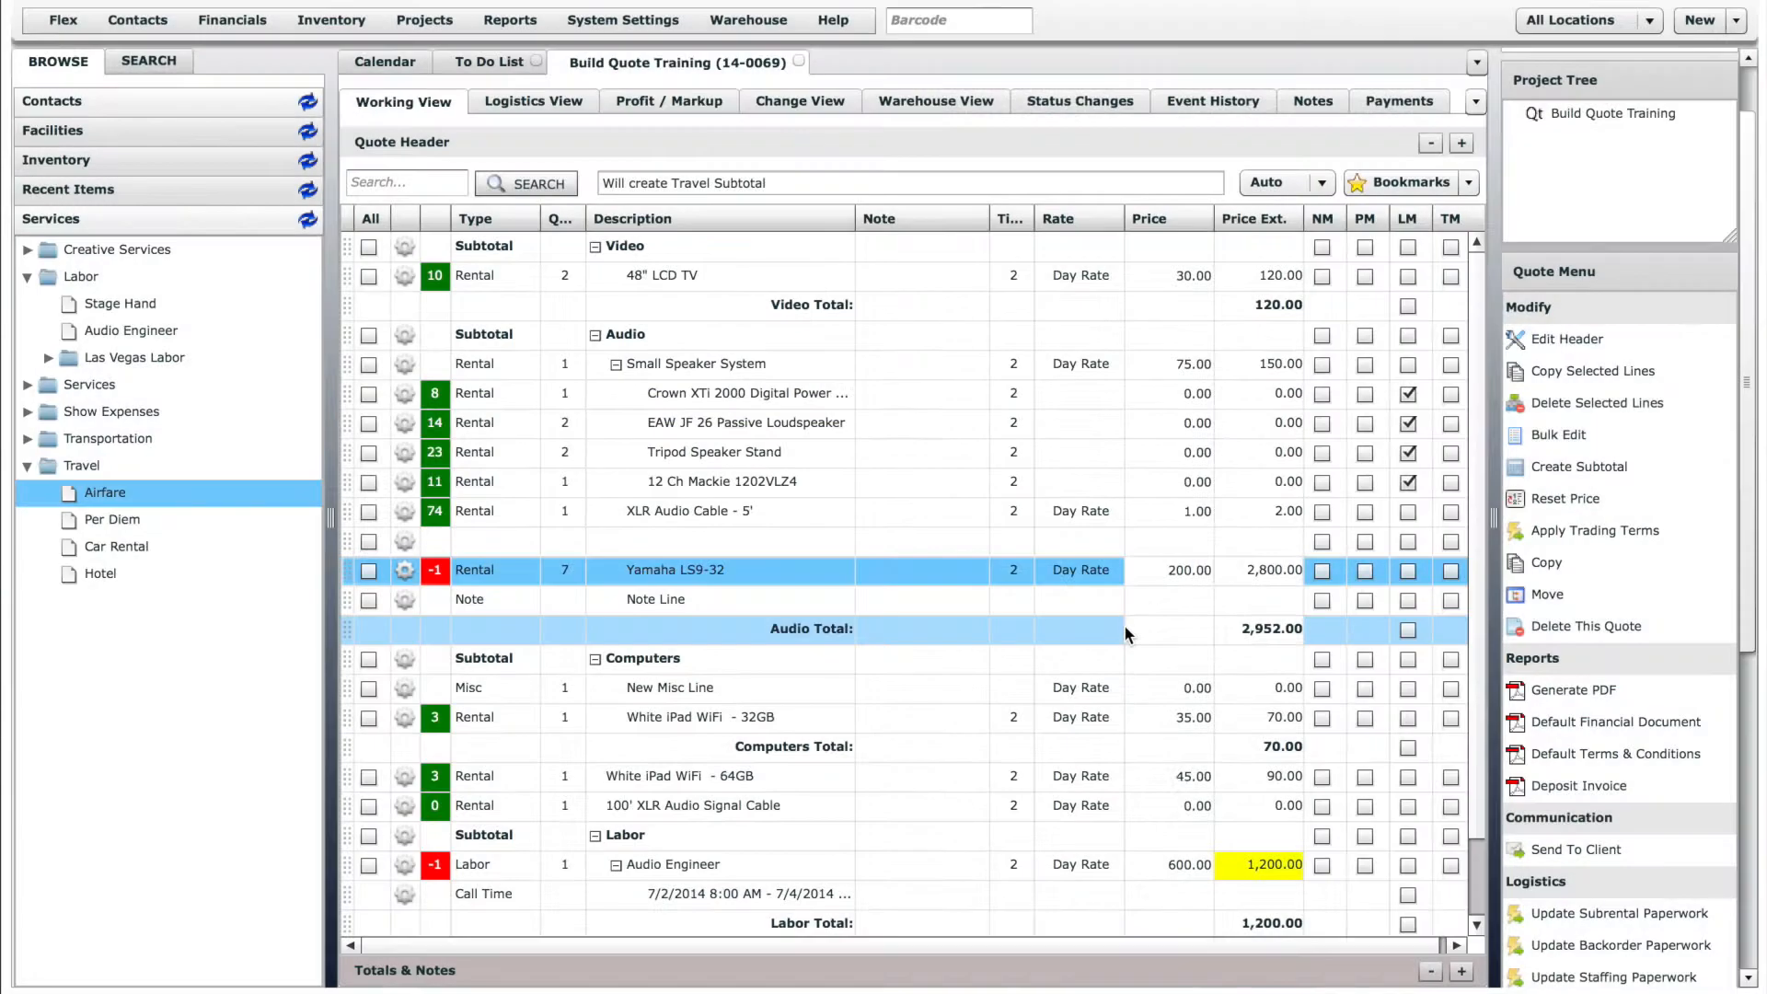
- Review the signal cable, speaker cable and general suggestions for the Small Speaker System without accepting any
{"action": "left_click", "coordinate": [405, 364]}
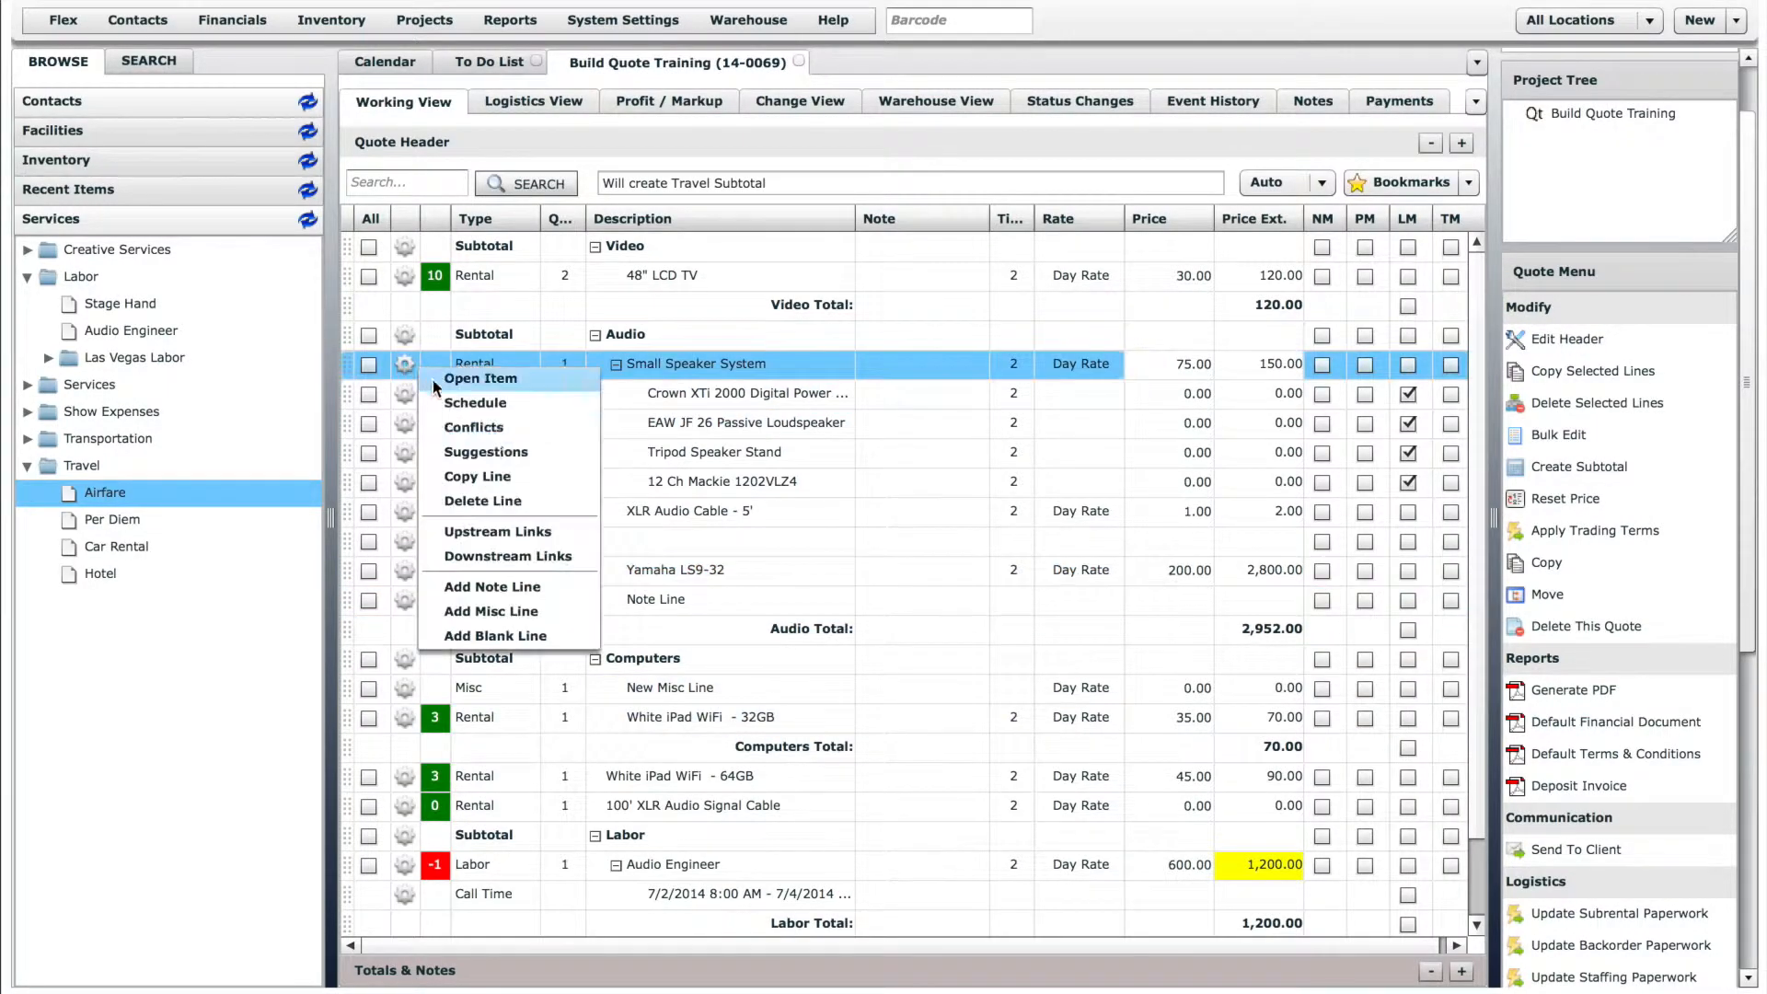
{"action": "left_click", "coordinate": [497, 455]}
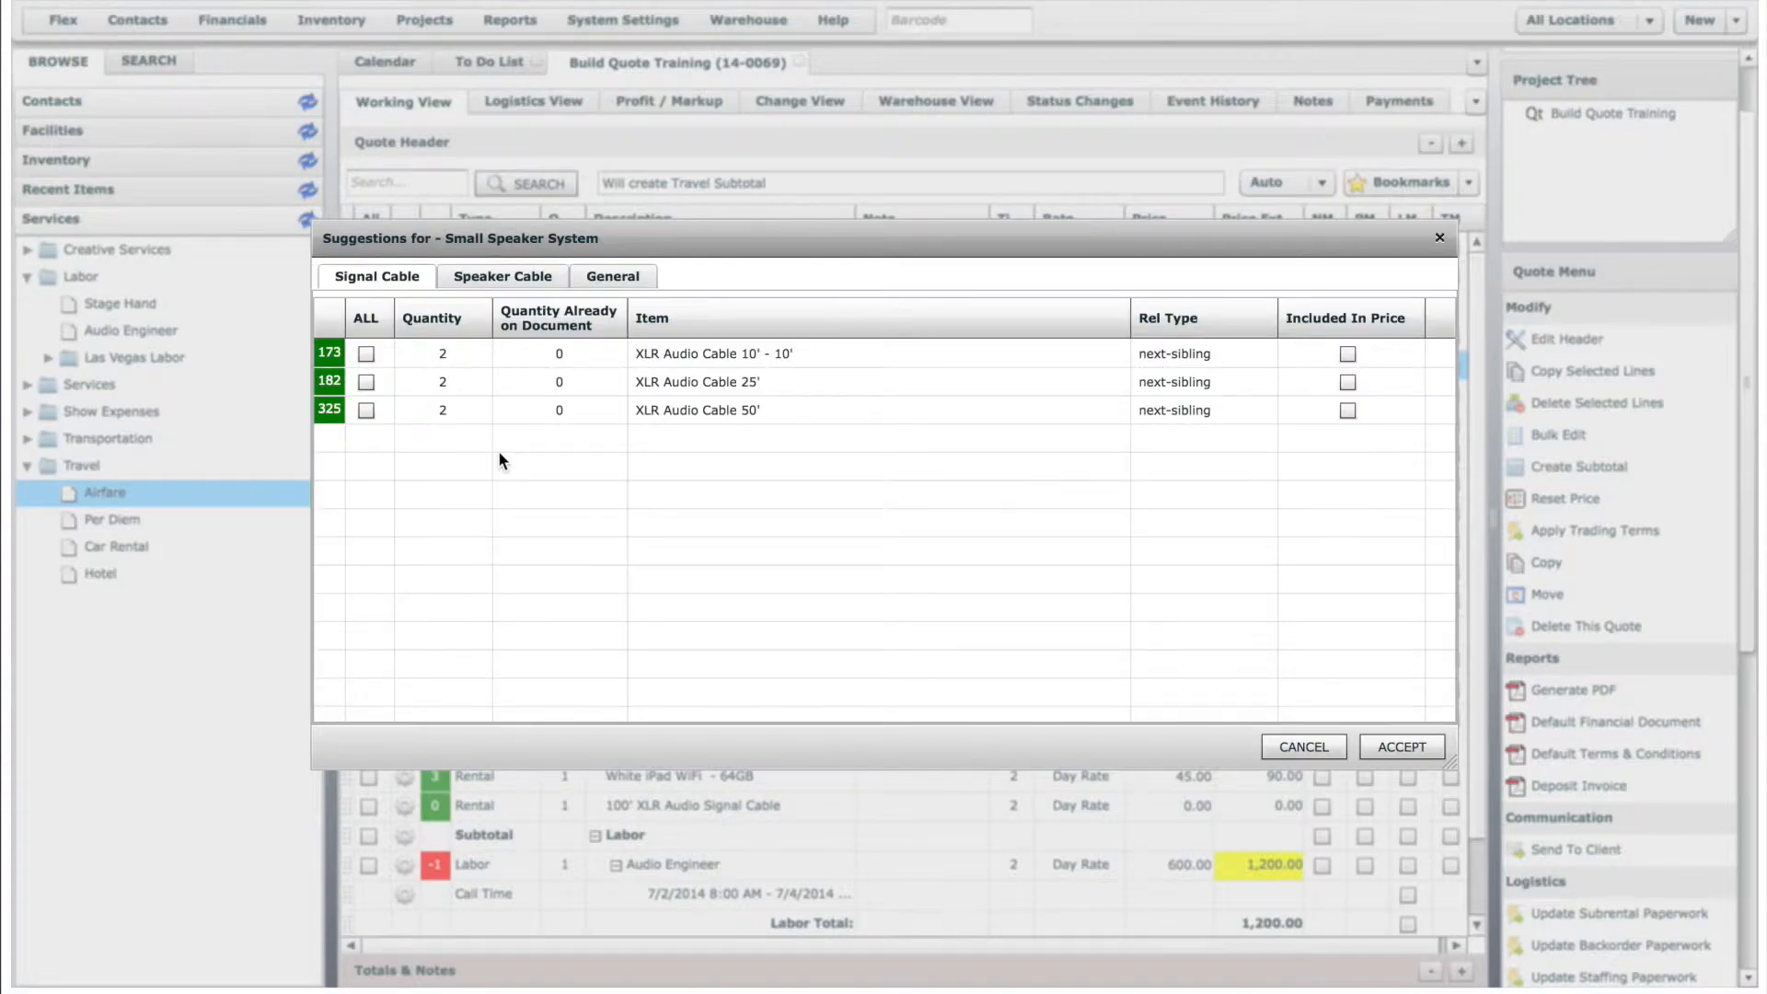
{"action": "left_click", "coordinate": [501, 278]}
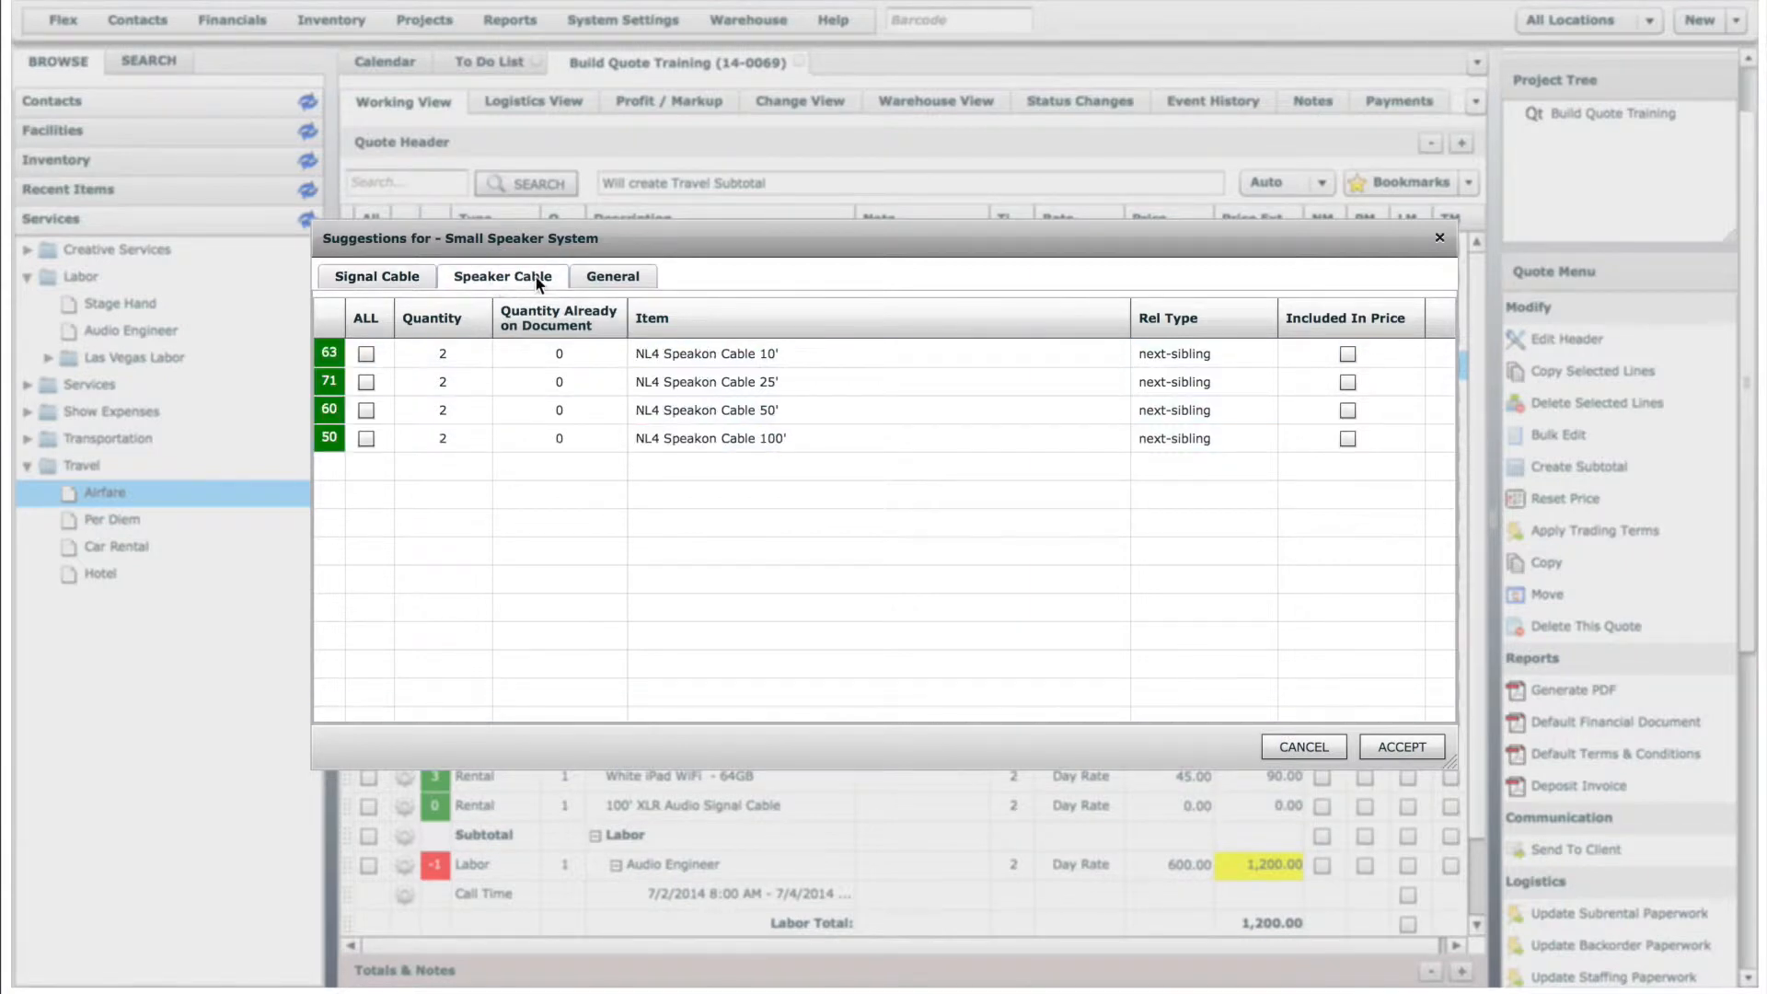
{"action": "left_click", "coordinate": [633, 274]}
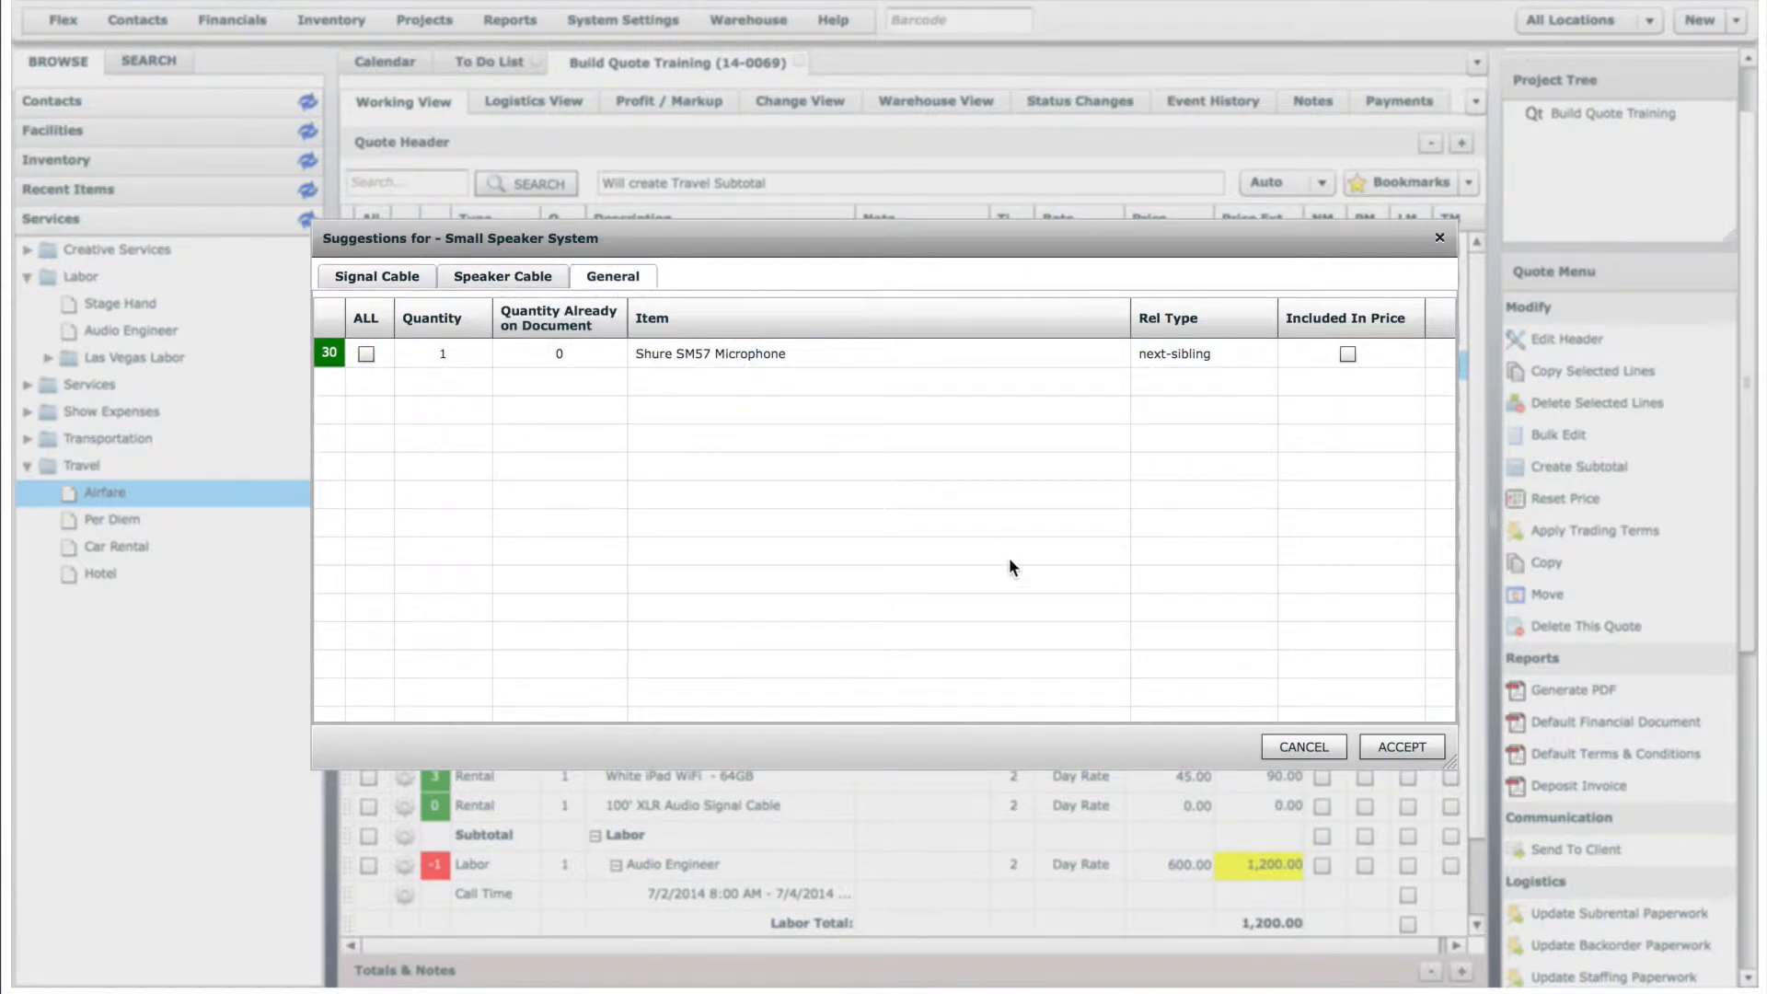
{"action": "left_click", "coordinate": [1294, 744]}
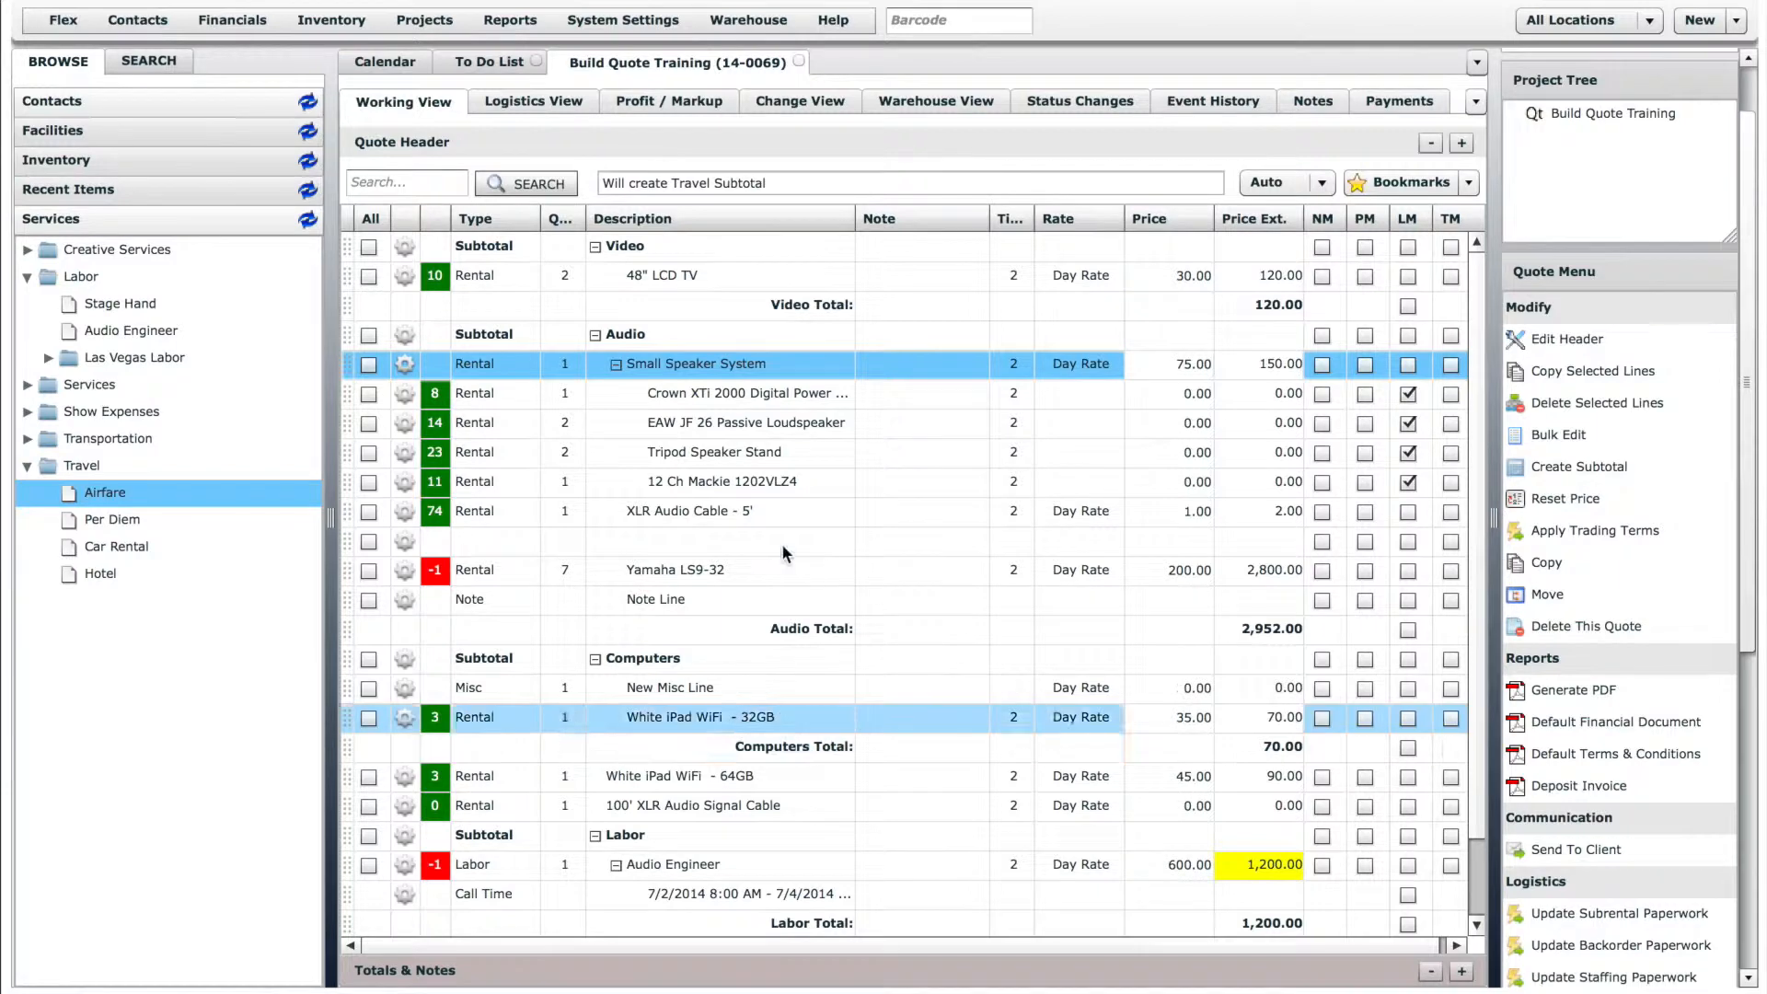
- Copy the Small Speaker System line and paste it below the XLR Audio Cable - 5' line
{"action": "left_click", "coordinate": [403, 363]}
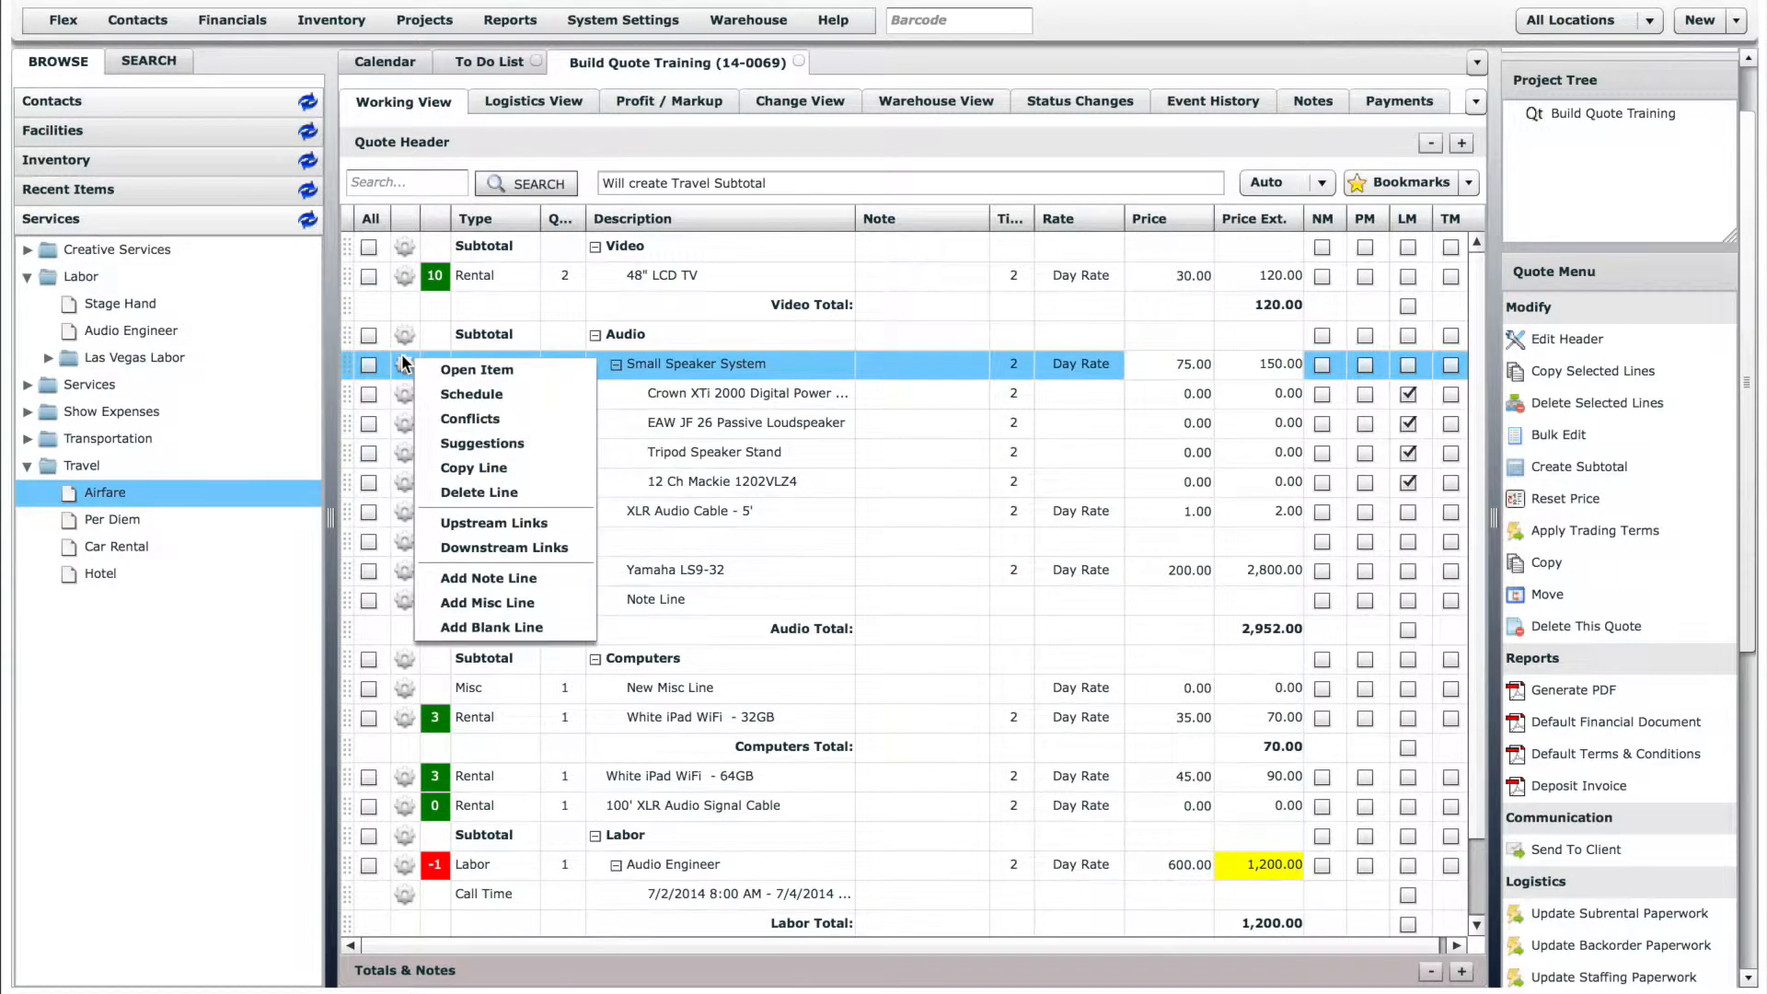
{"action": "left_click", "coordinate": [479, 468]}
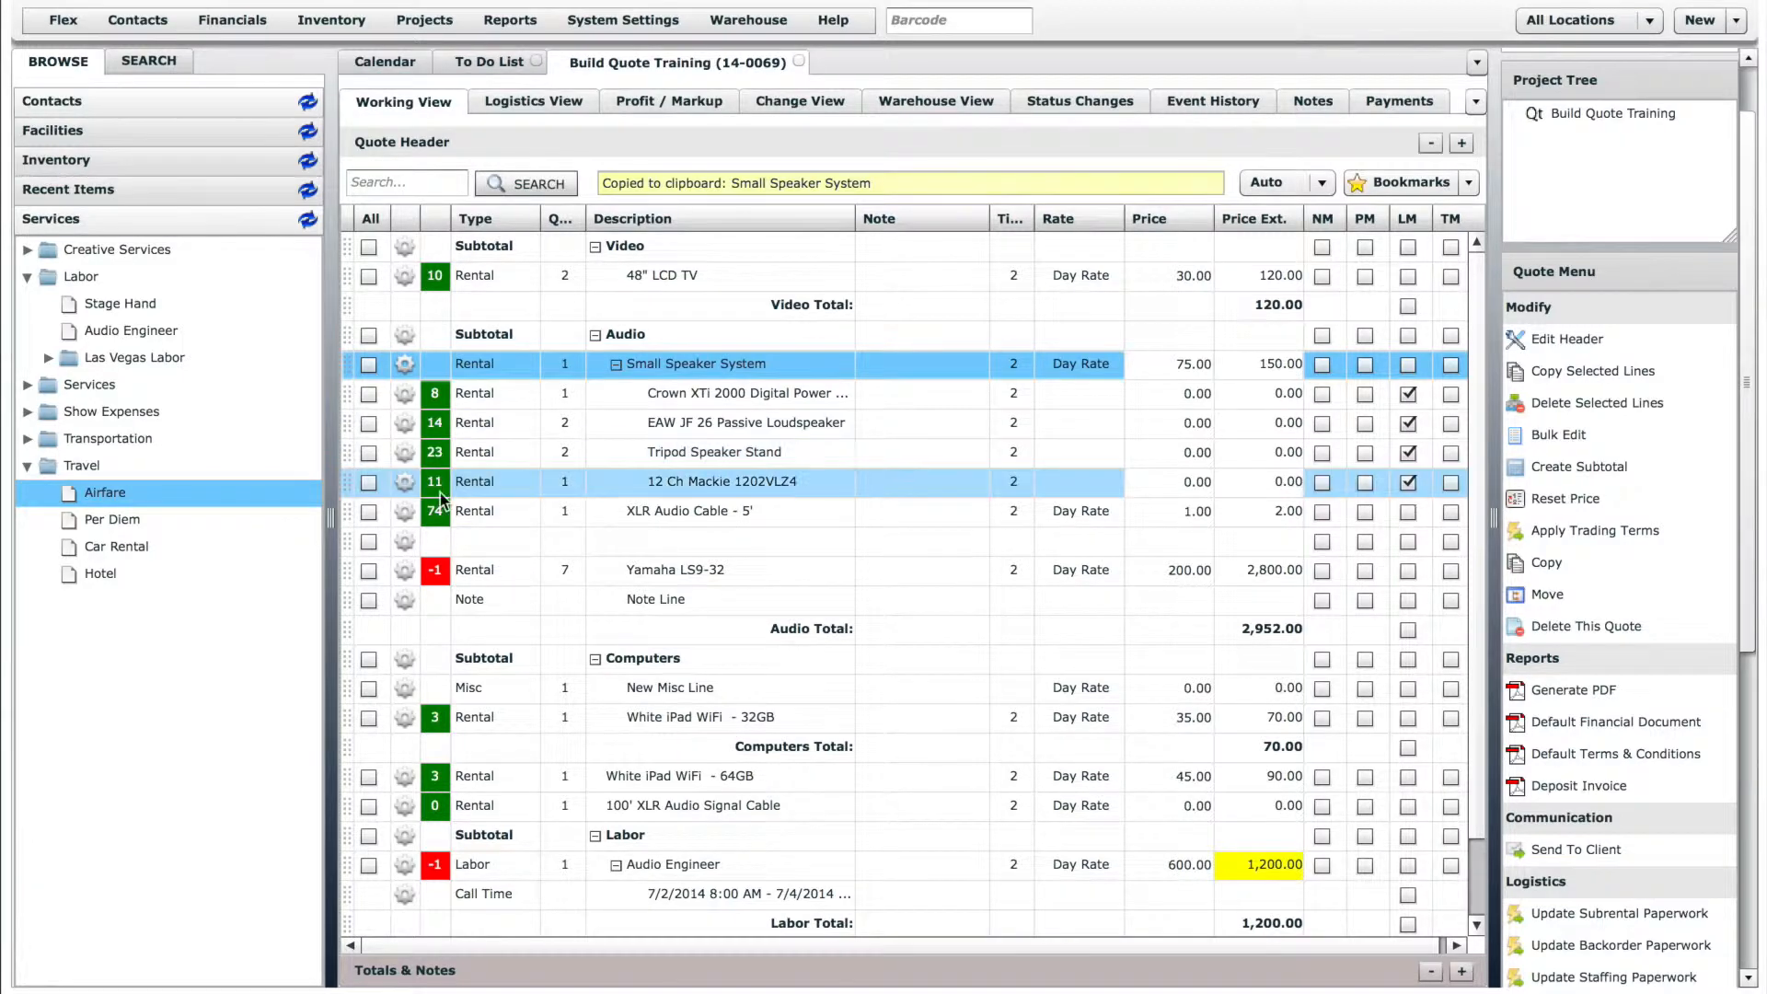
{"action": "left_click", "coordinate": [403, 512]}
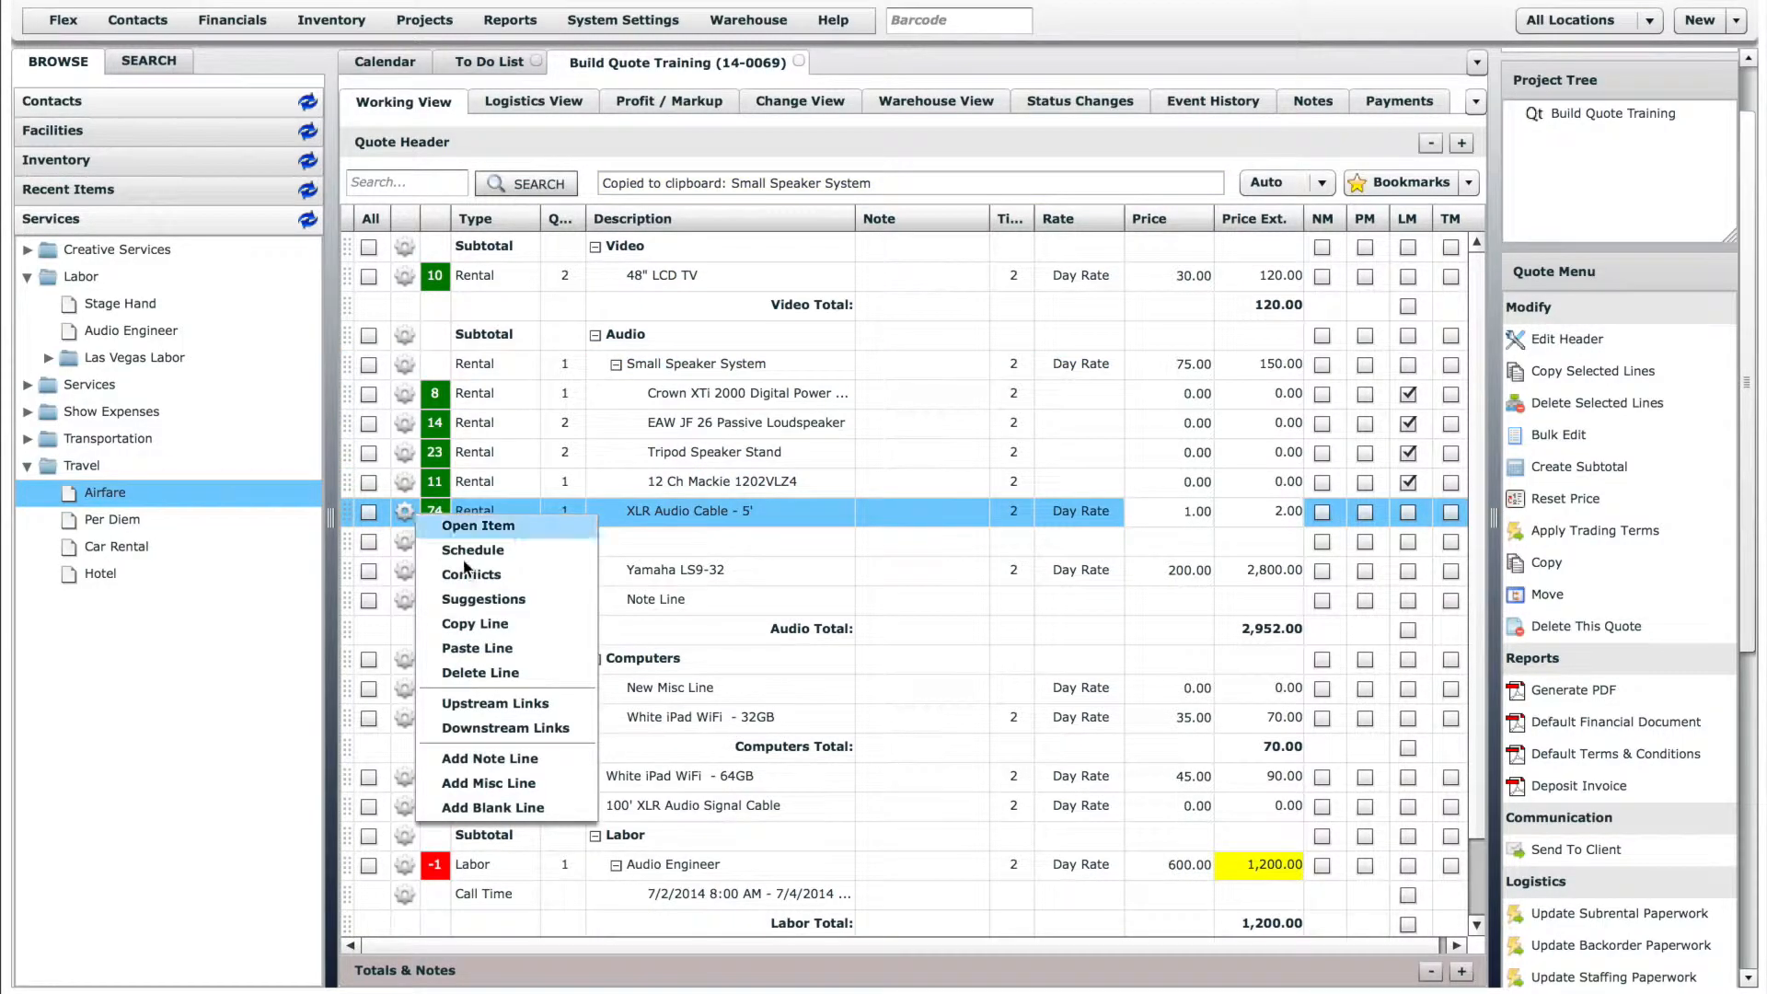
{"action": "left_click", "coordinate": [486, 648]}
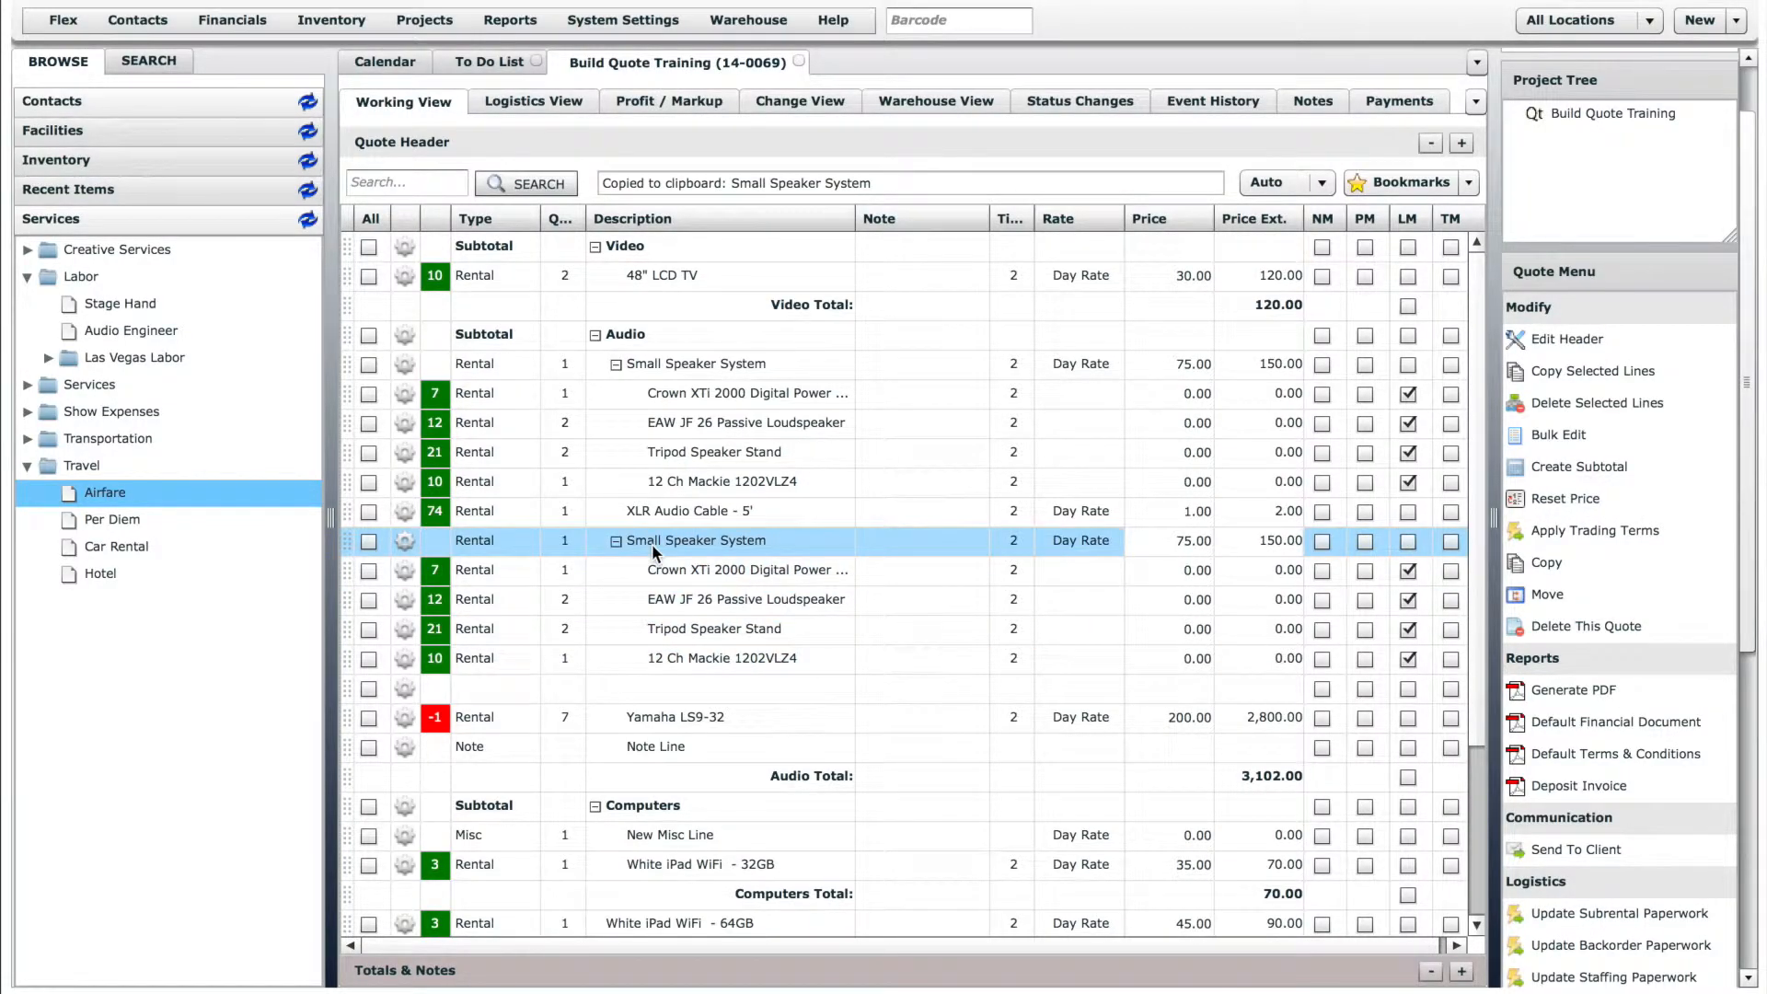
- Delete the pasted copy of the Small Speaker System line below the XLR Audio Cable - 5' line
{"action": "left_click", "coordinate": [405, 543]}
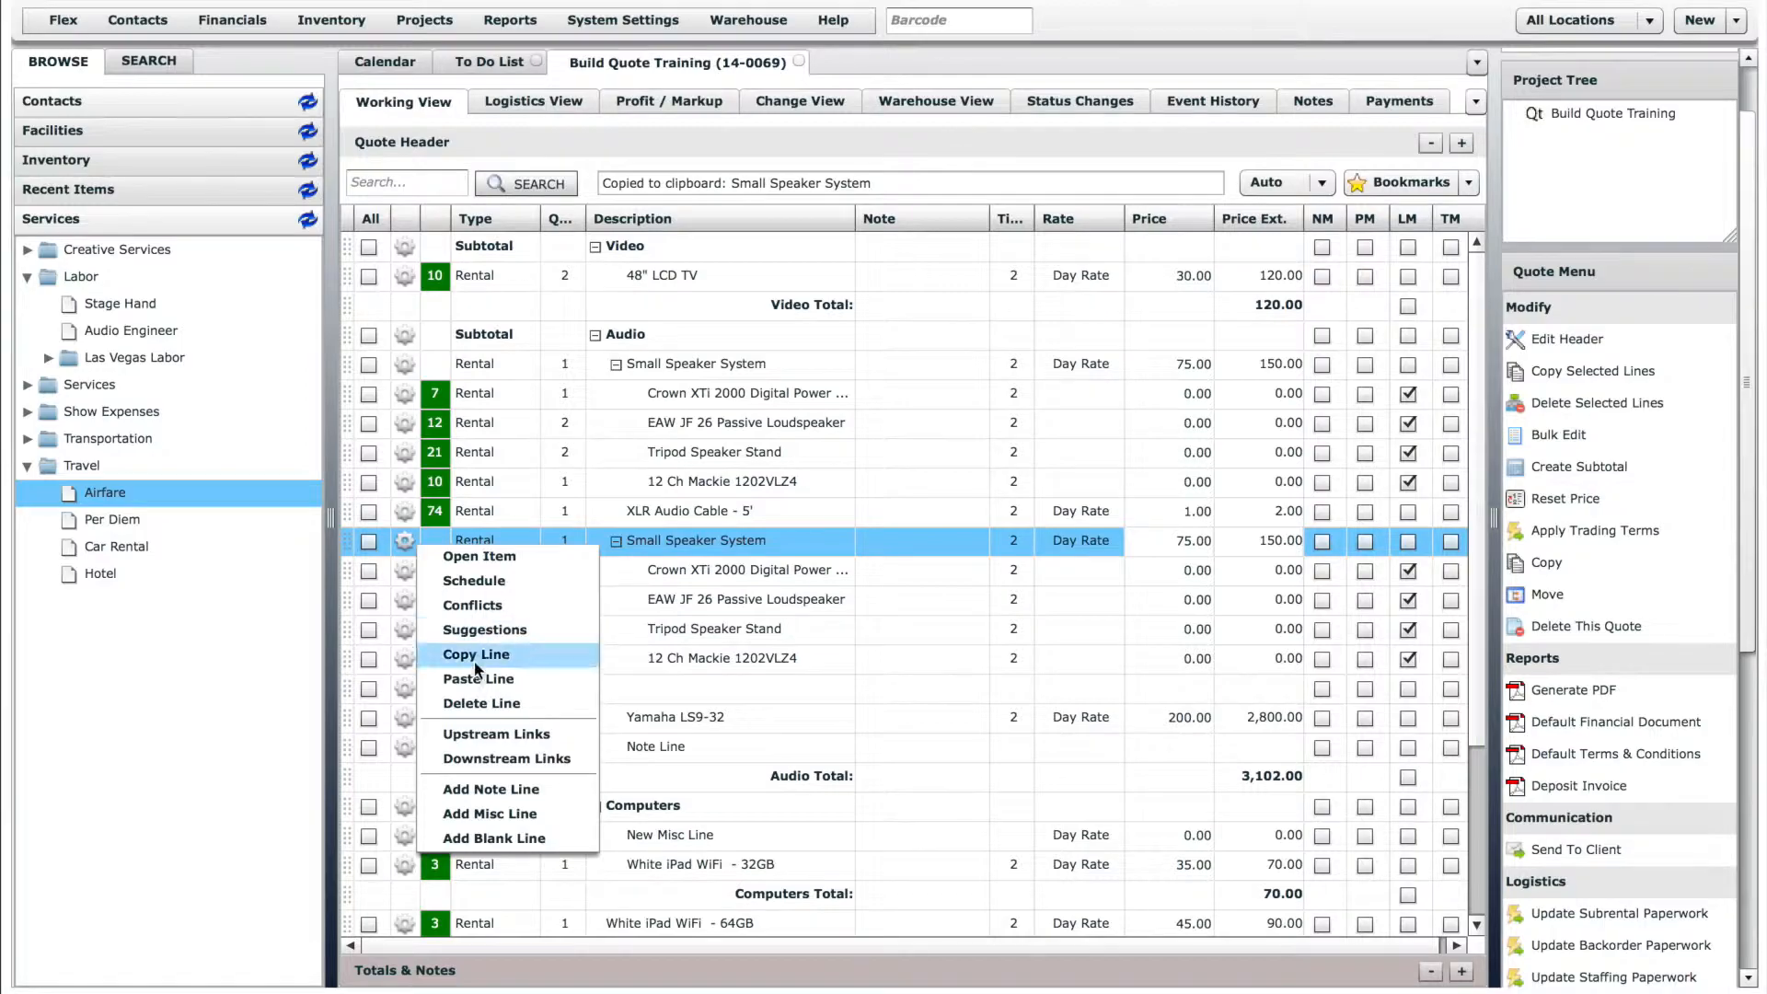
{"action": "left_click", "coordinate": [484, 697]}
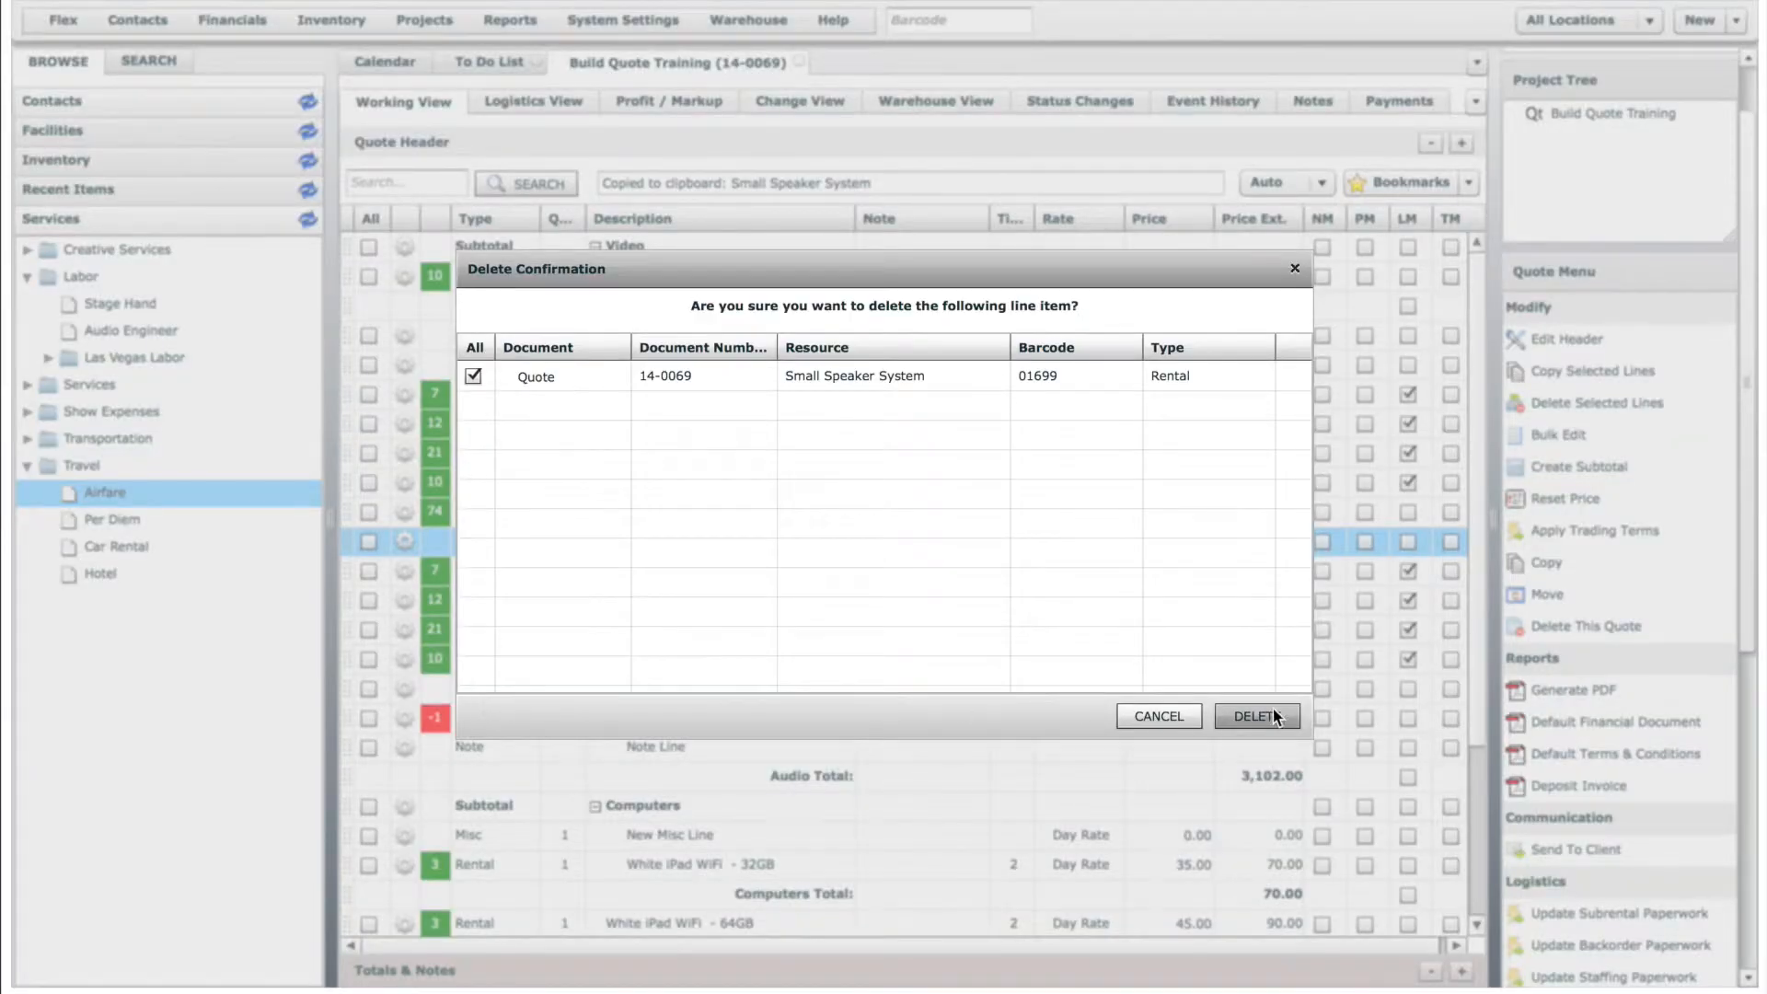
{"action": "left_click", "coordinate": [1257, 715]}
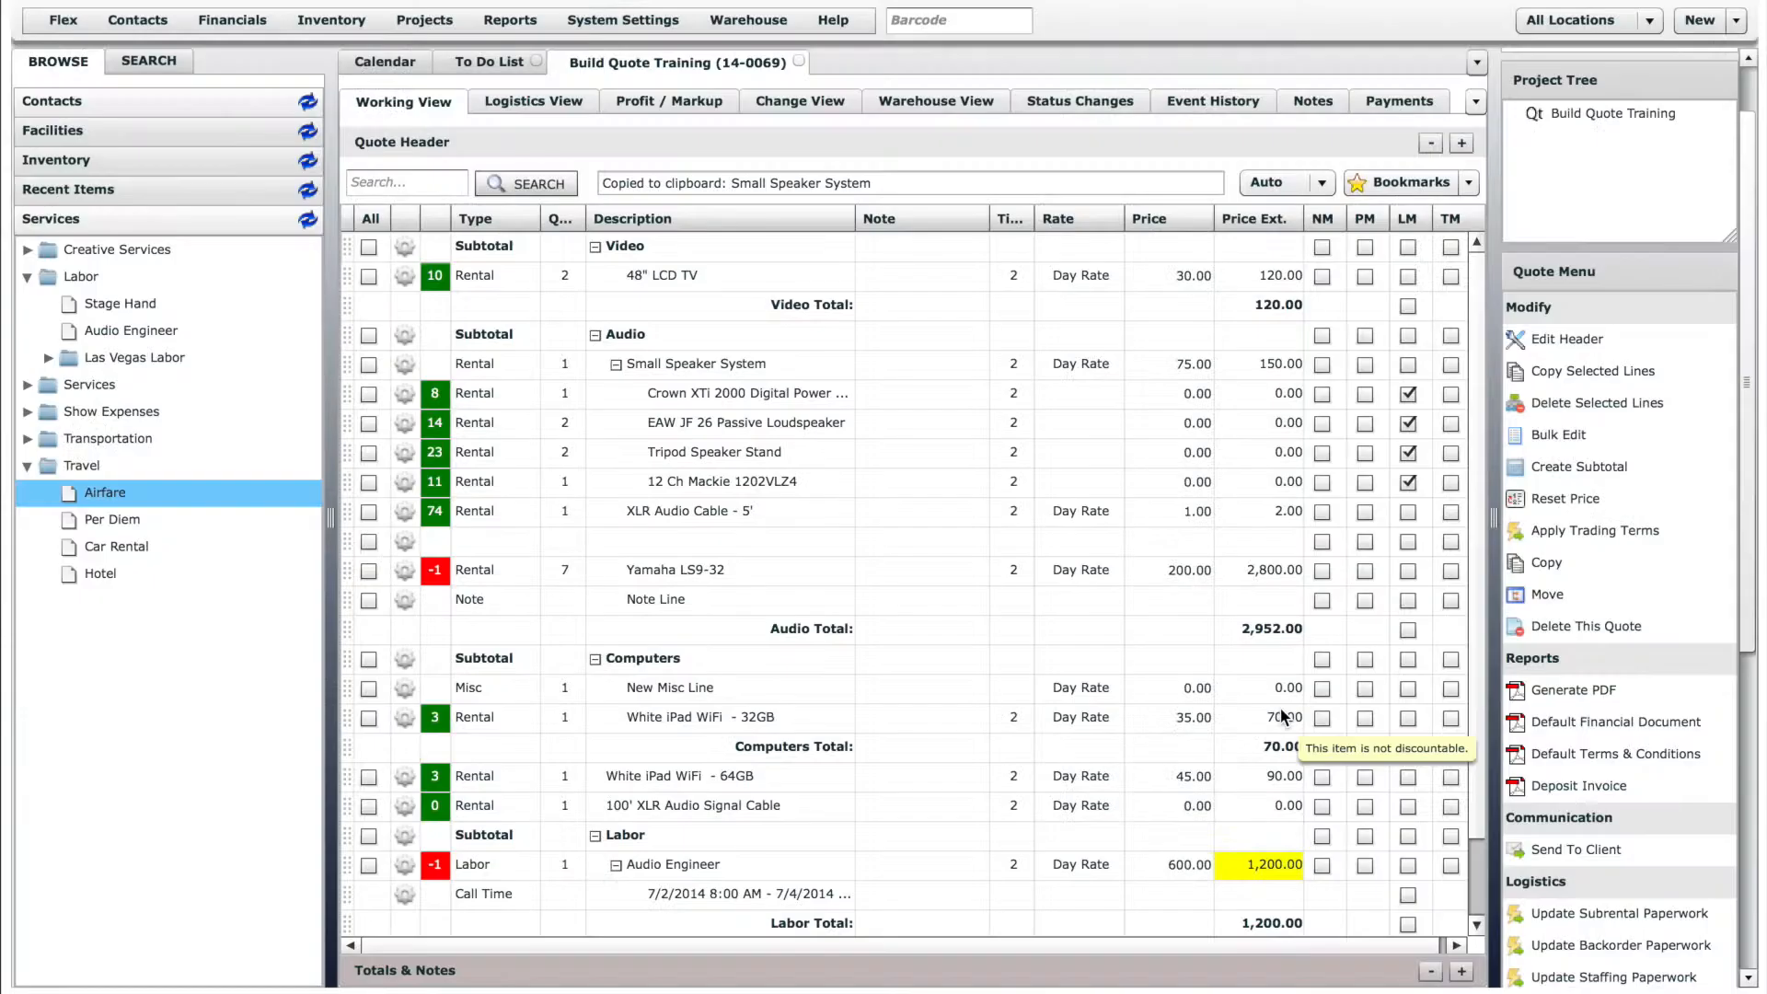
{"action": "left_click", "coordinate": [405, 572]}
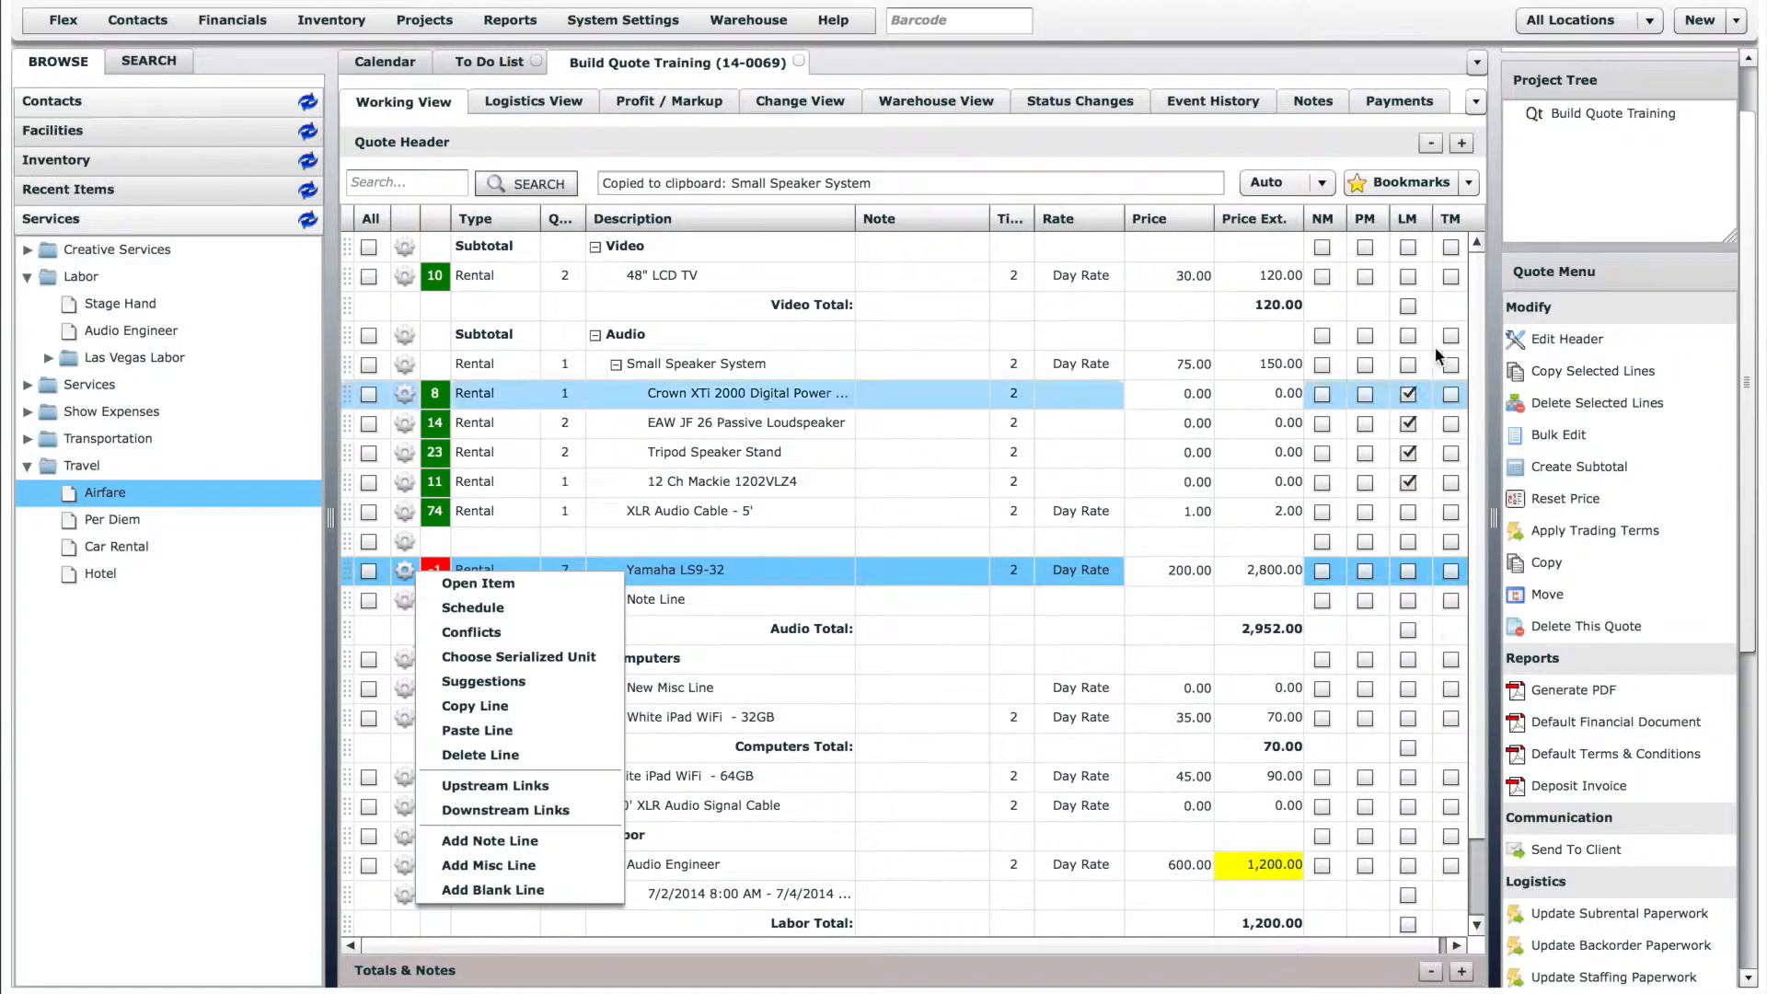
{"action": "left_click", "coordinate": [1472, 315]}
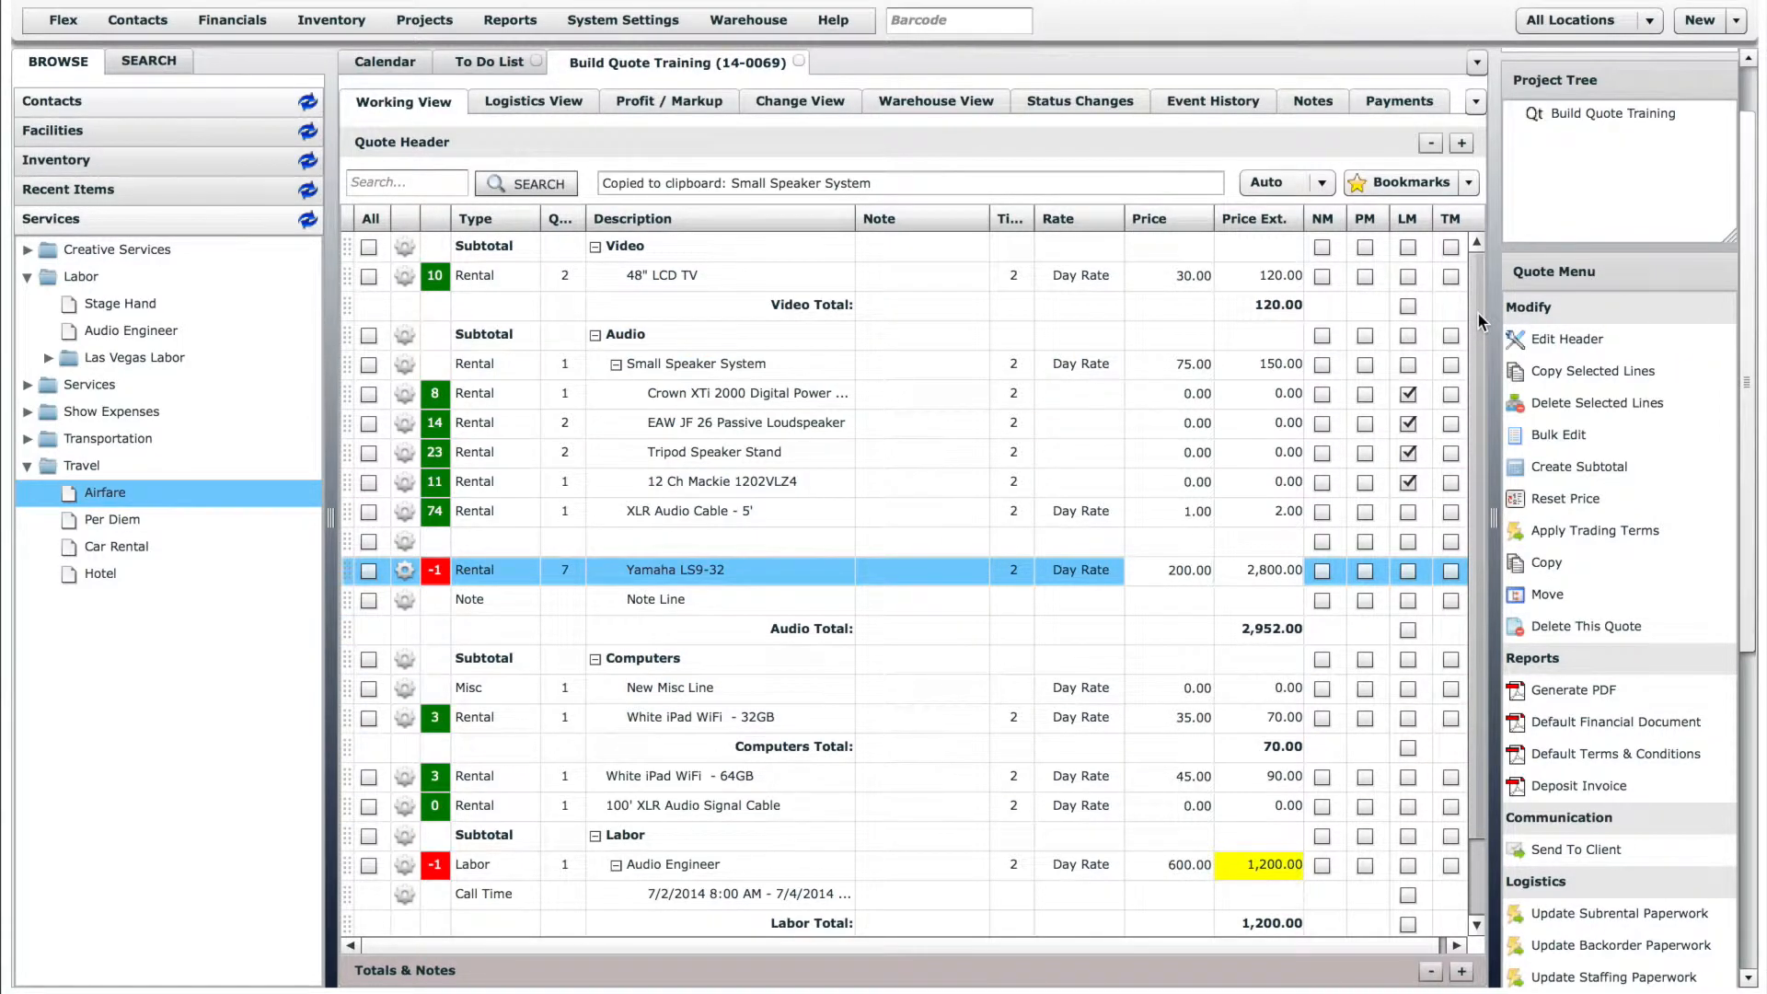
- Enter the note "Note" on the 48" LCD TV line and enable NM for that line
{"action": "left_click", "coordinate": [902, 276]}
{"action": "type", "text": "Note"}
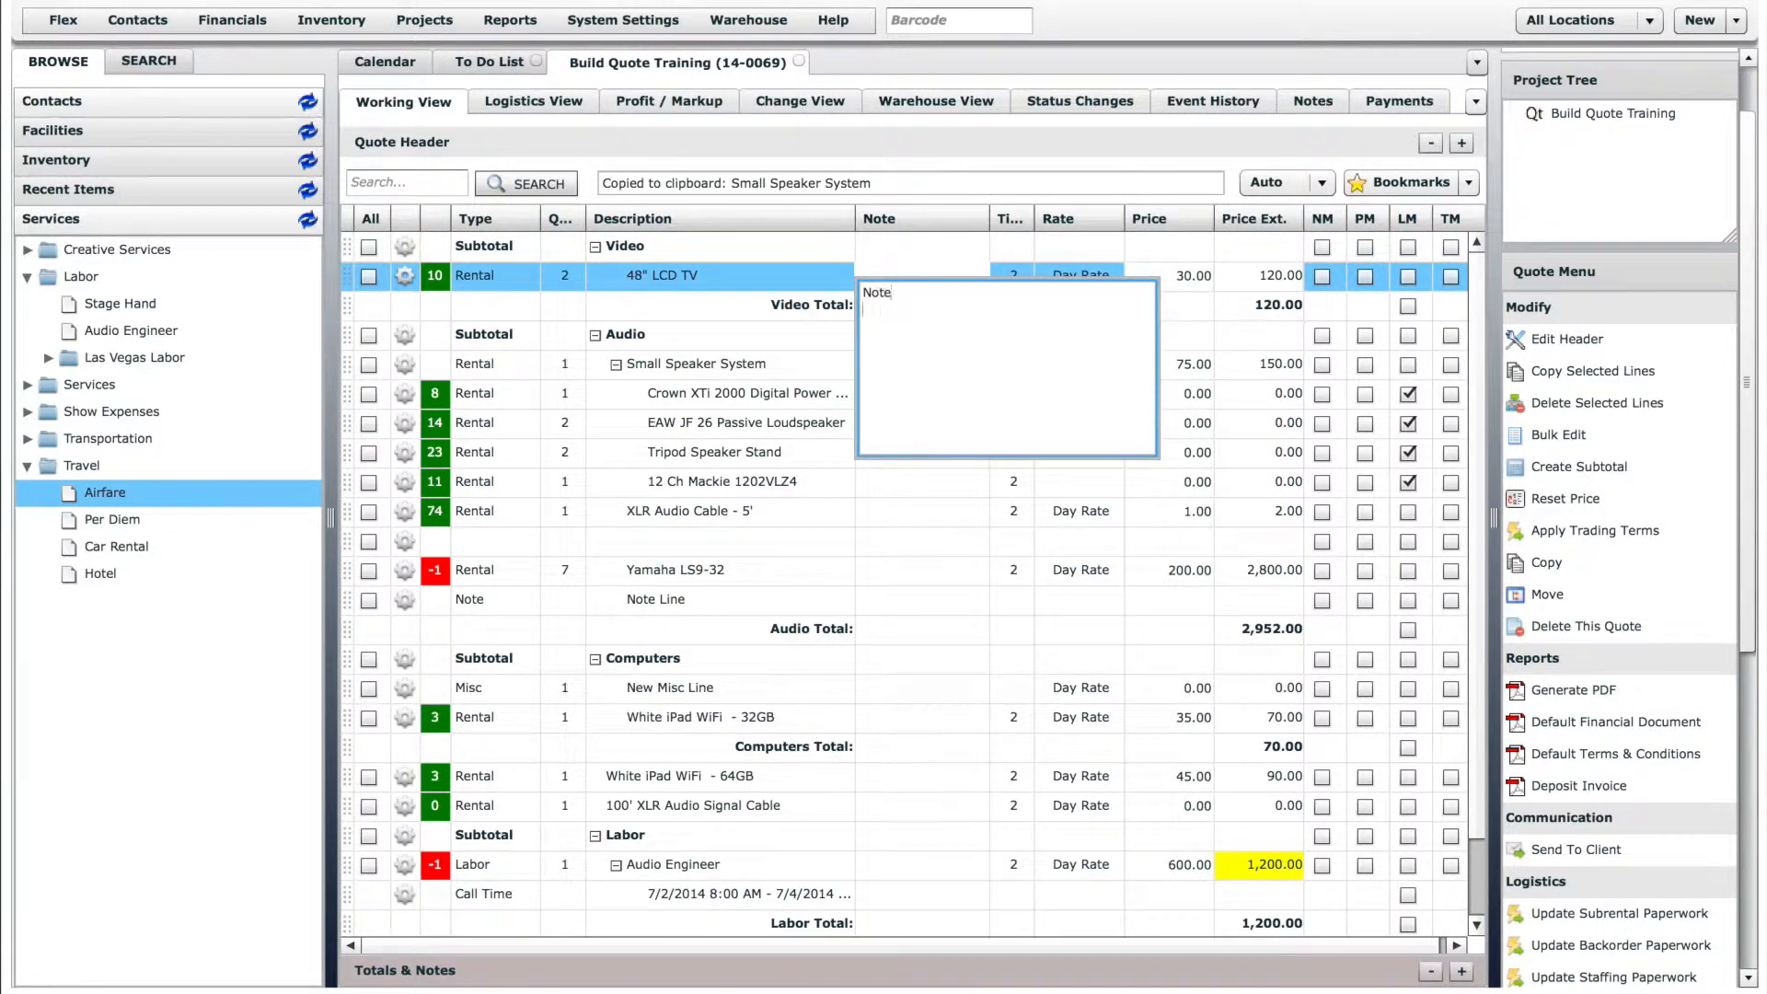
{"action": "left_click", "coordinate": [821, 263]}
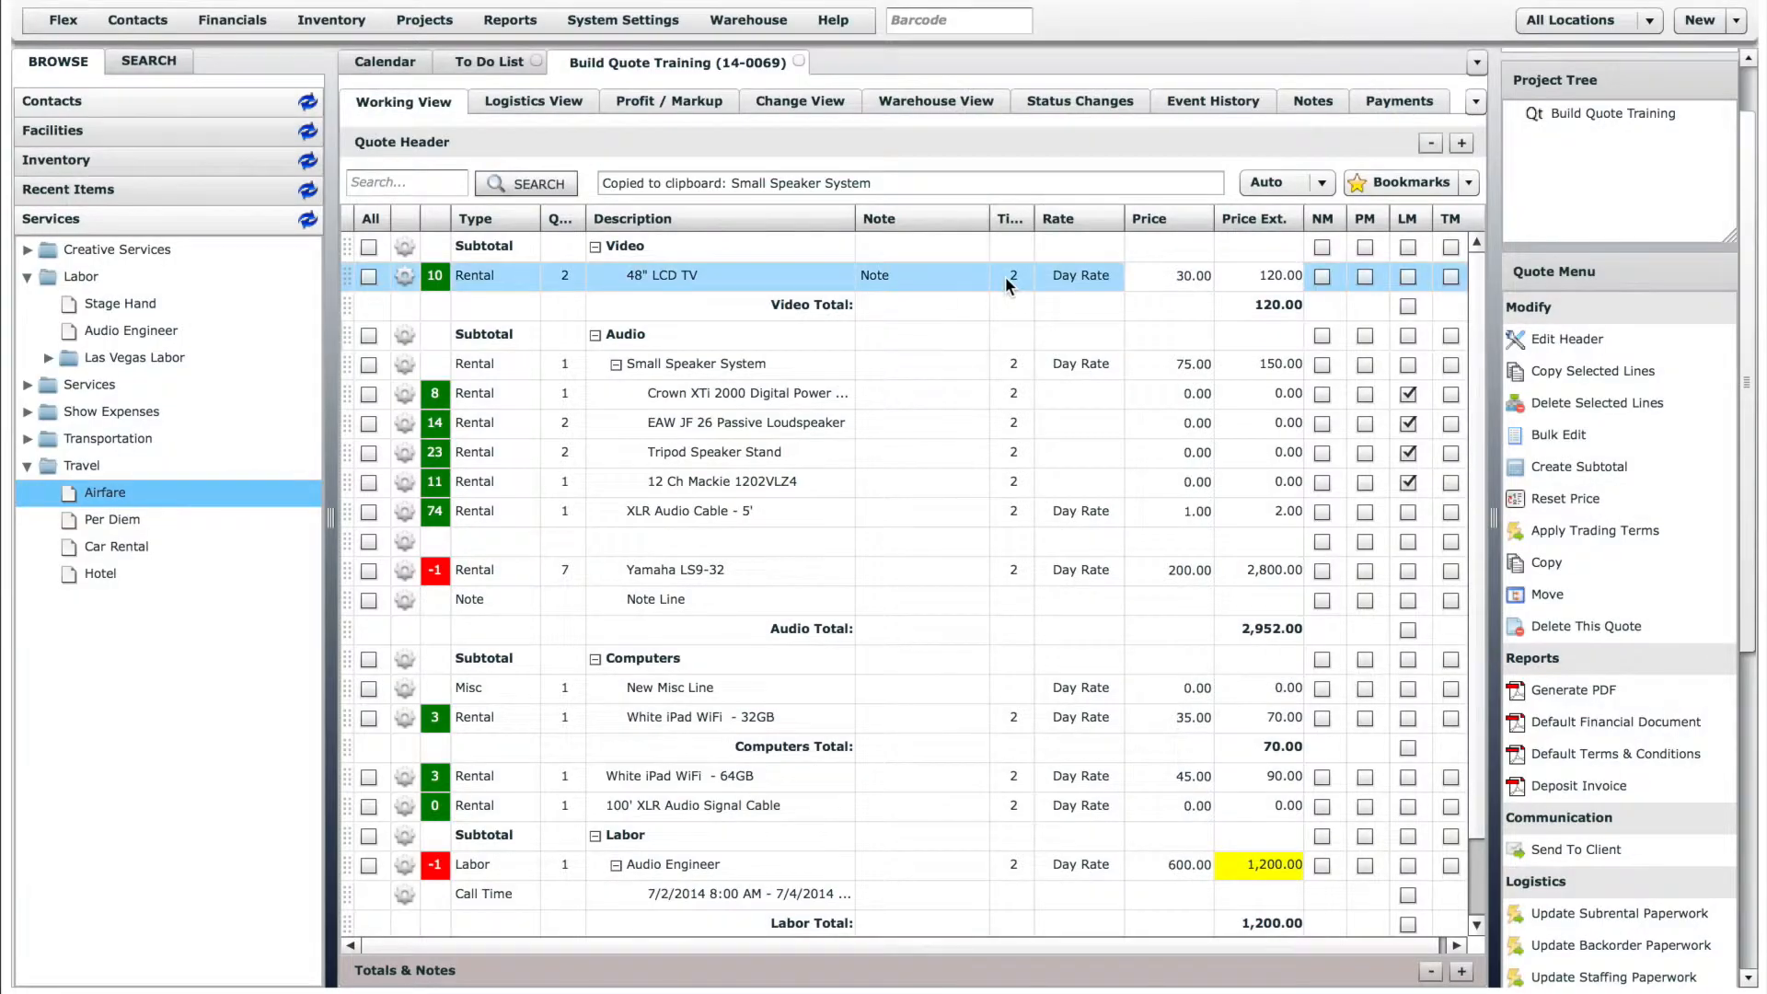
{"action": "left_click", "coordinate": [1320, 277]}
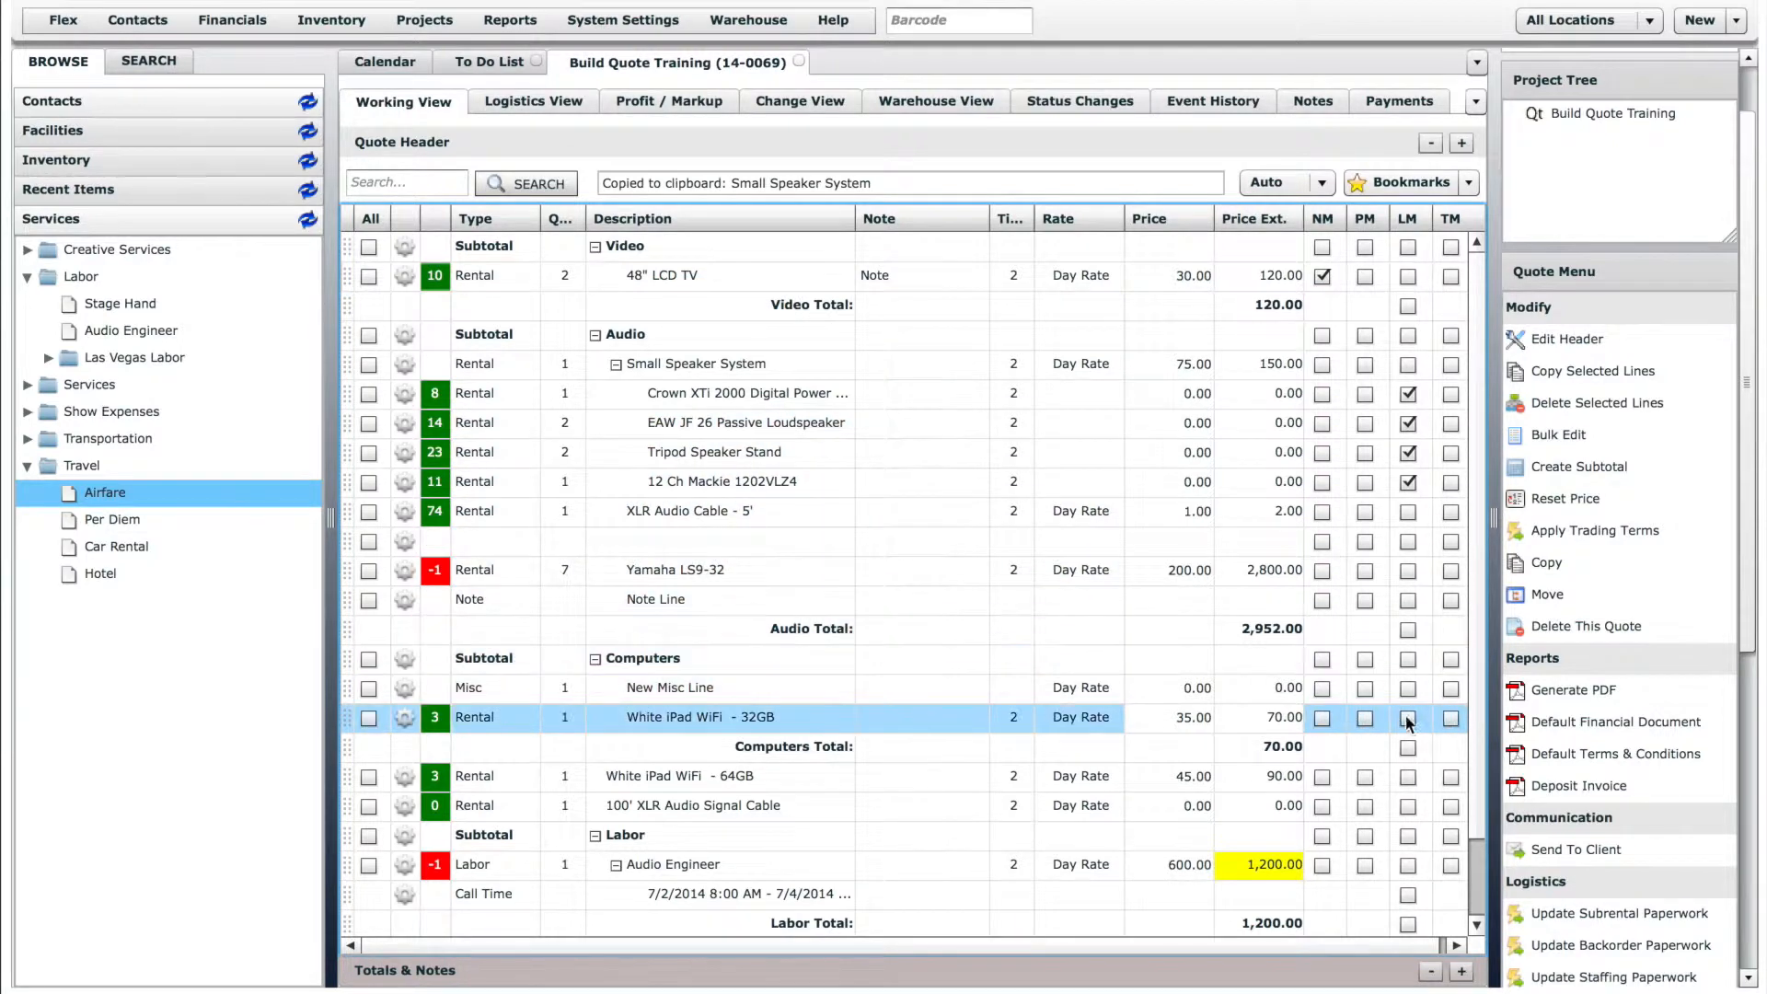
- Enable PM for the White iPad WiFi 32GB, White iPad WiFi 64GB and 100' XLR Audio Signal Cable lines, and TM for the Yamaha LS9-32
{"action": "left_click", "coordinate": [1366, 718]}
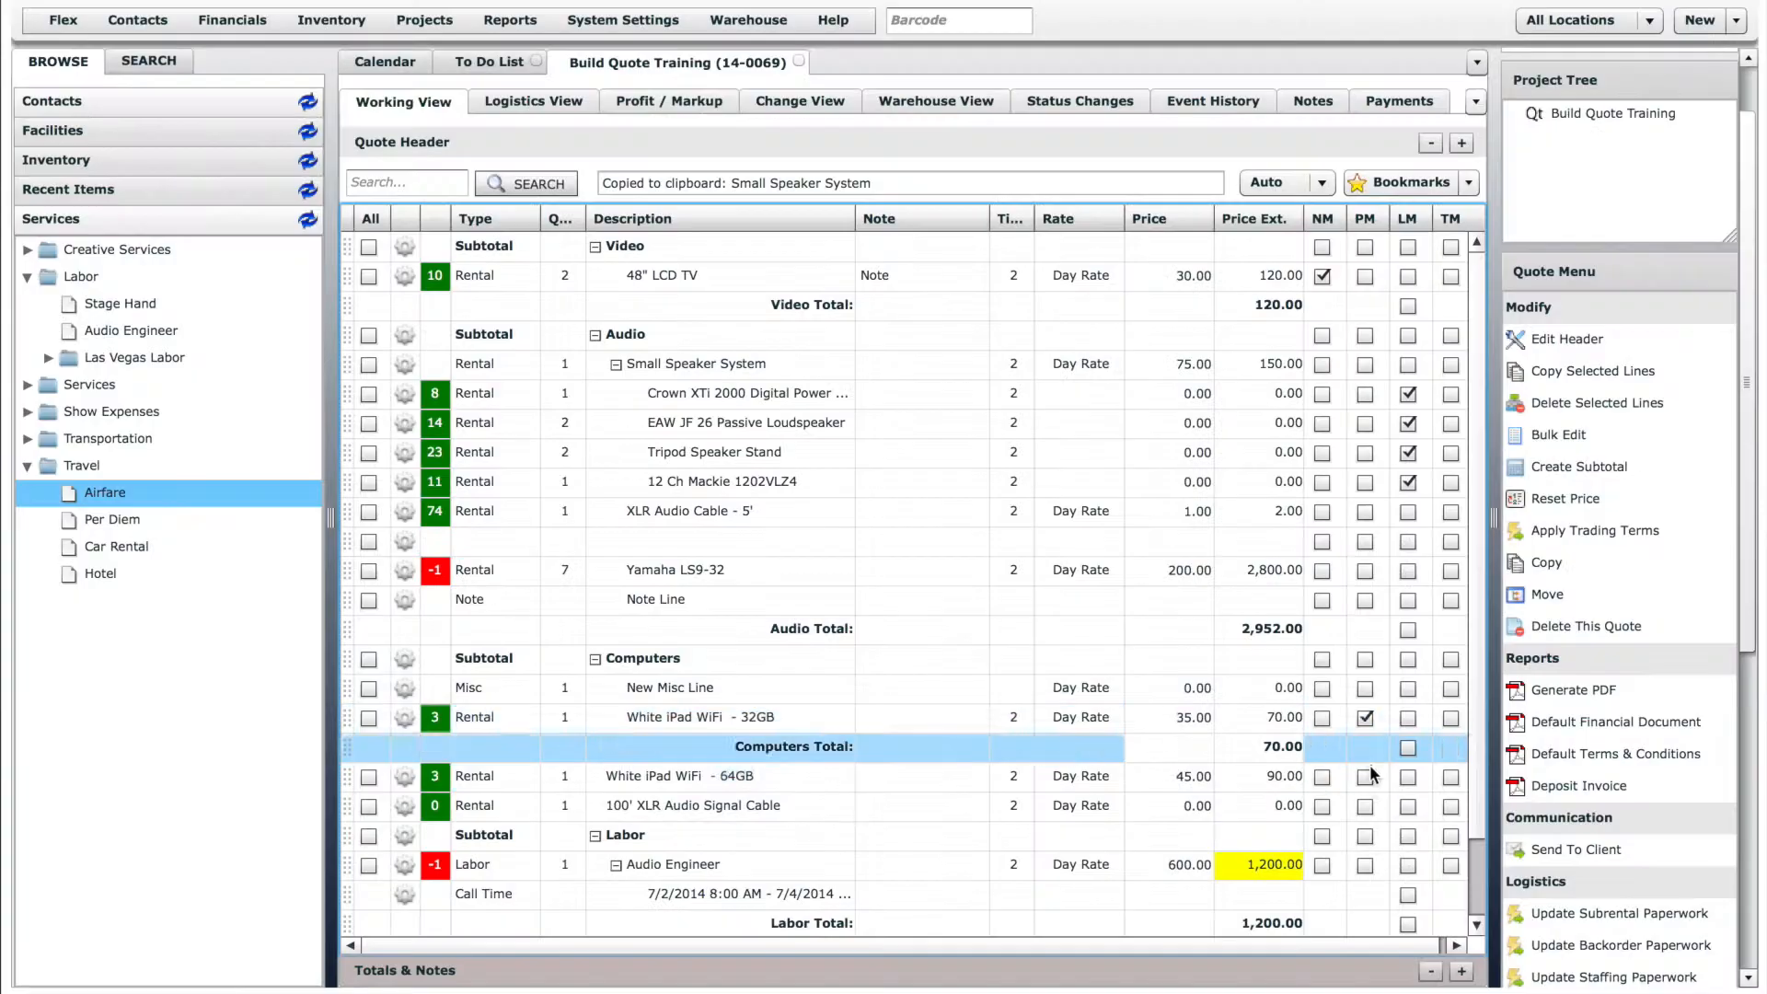
{"action": "left_click", "coordinate": [1366, 776]}
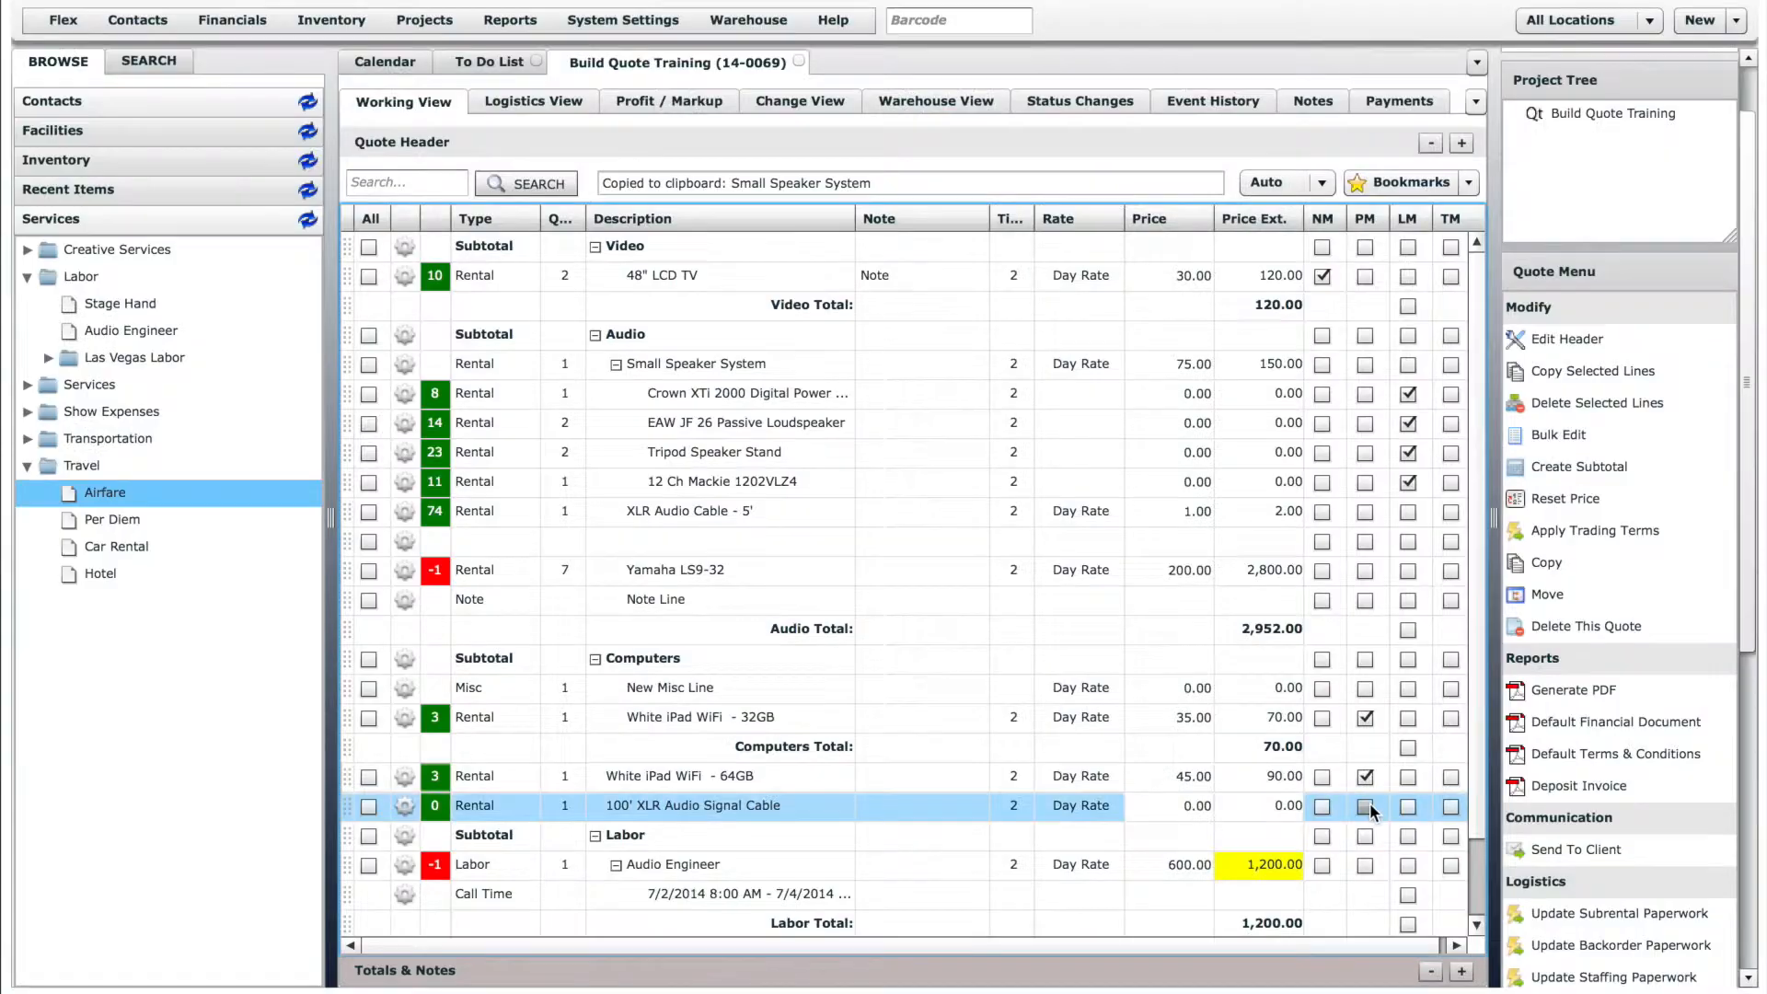
{"action": "left_click", "coordinate": [1366, 805]}
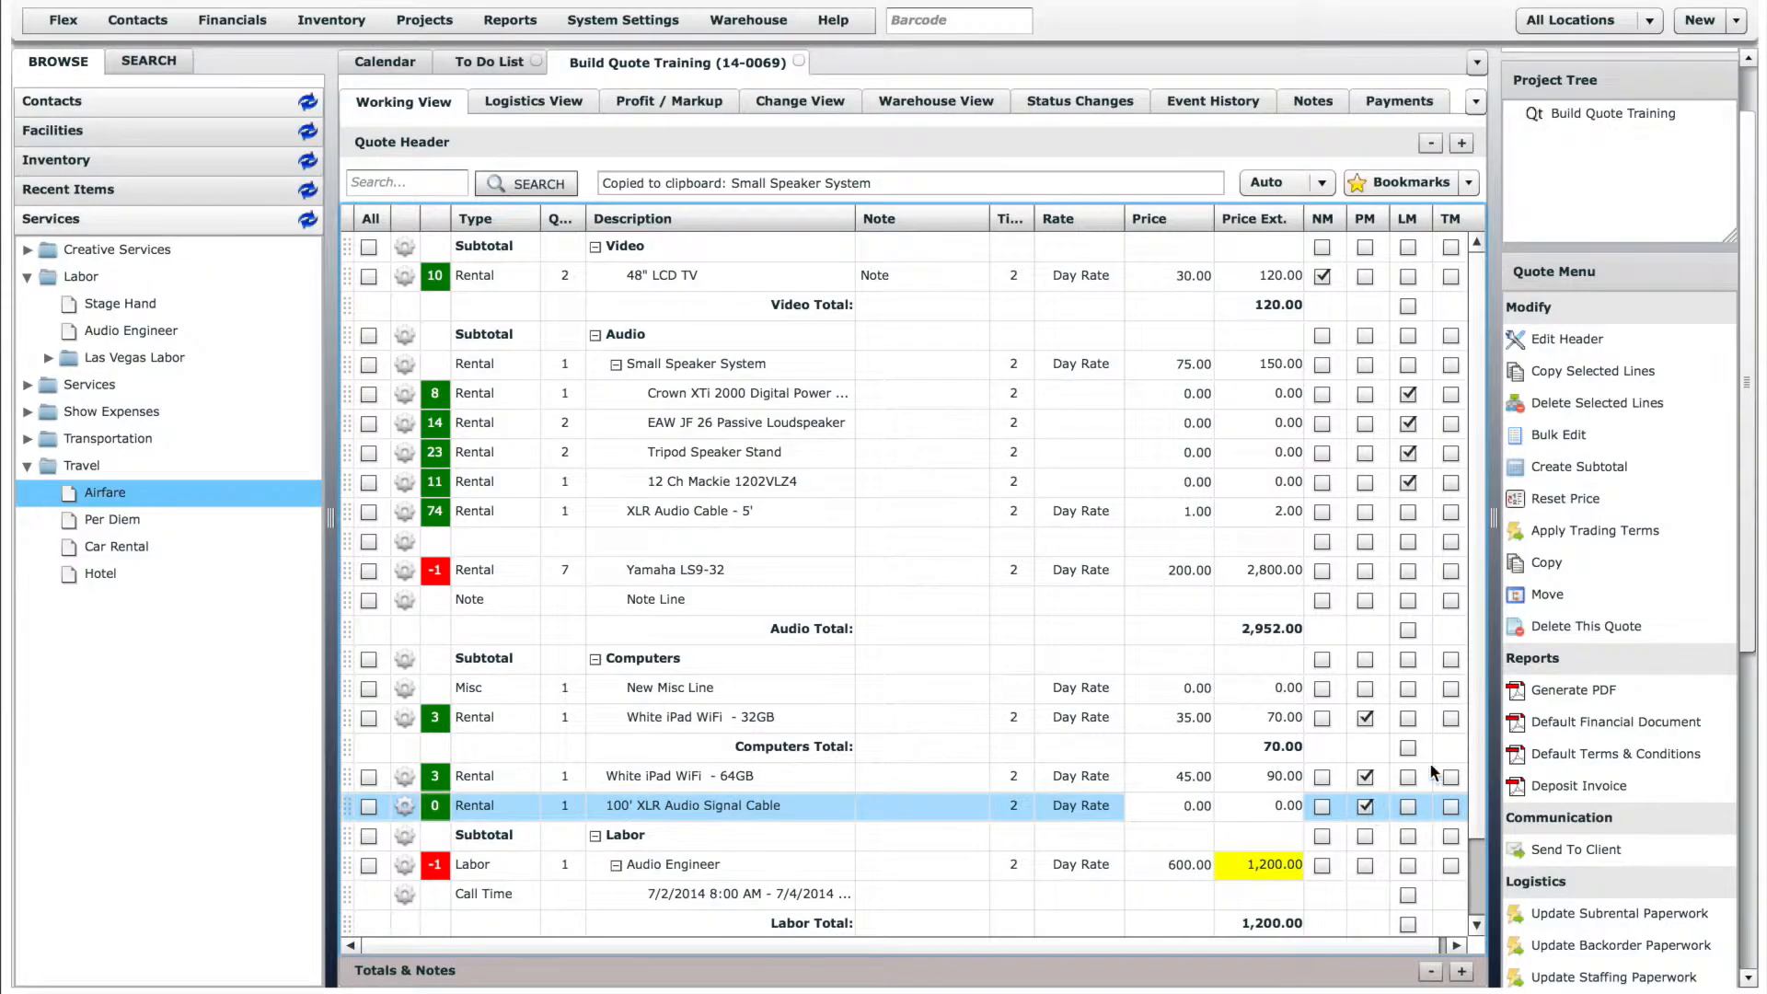
{"action": "left_click_drag", "start_coordinate": [1482, 717], "coordinate": [1482, 704]}
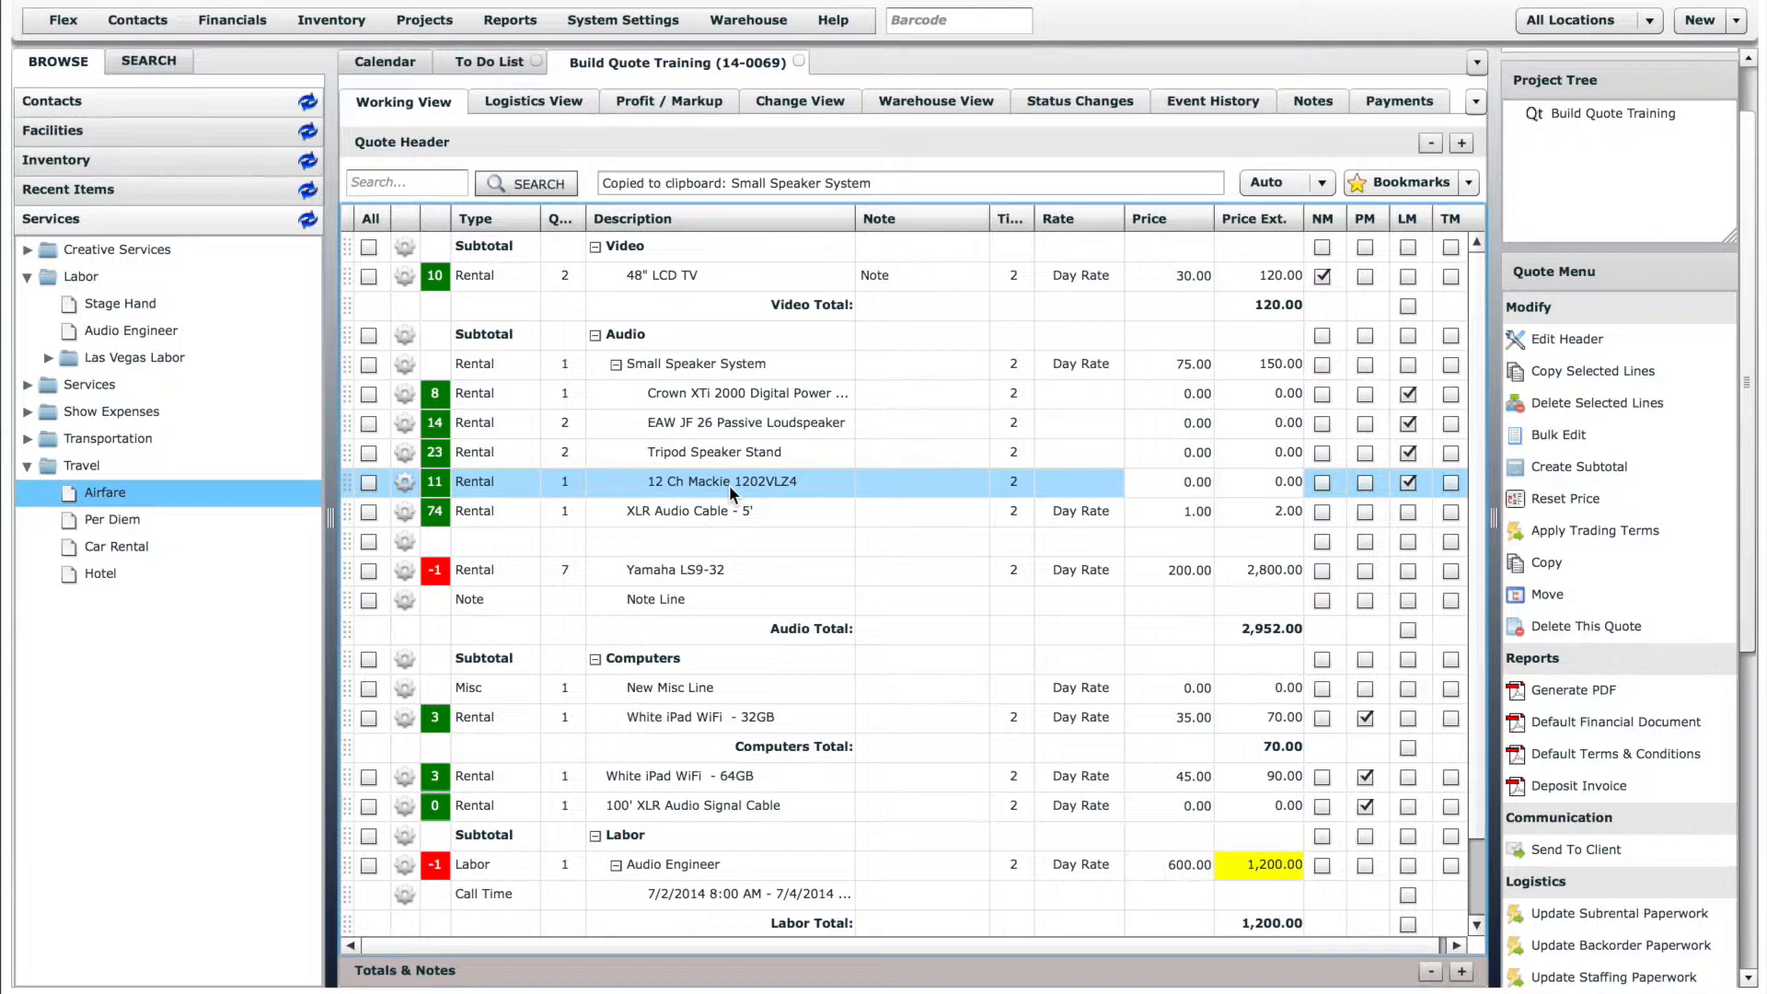
{"action": "left_click", "coordinate": [1449, 571]}
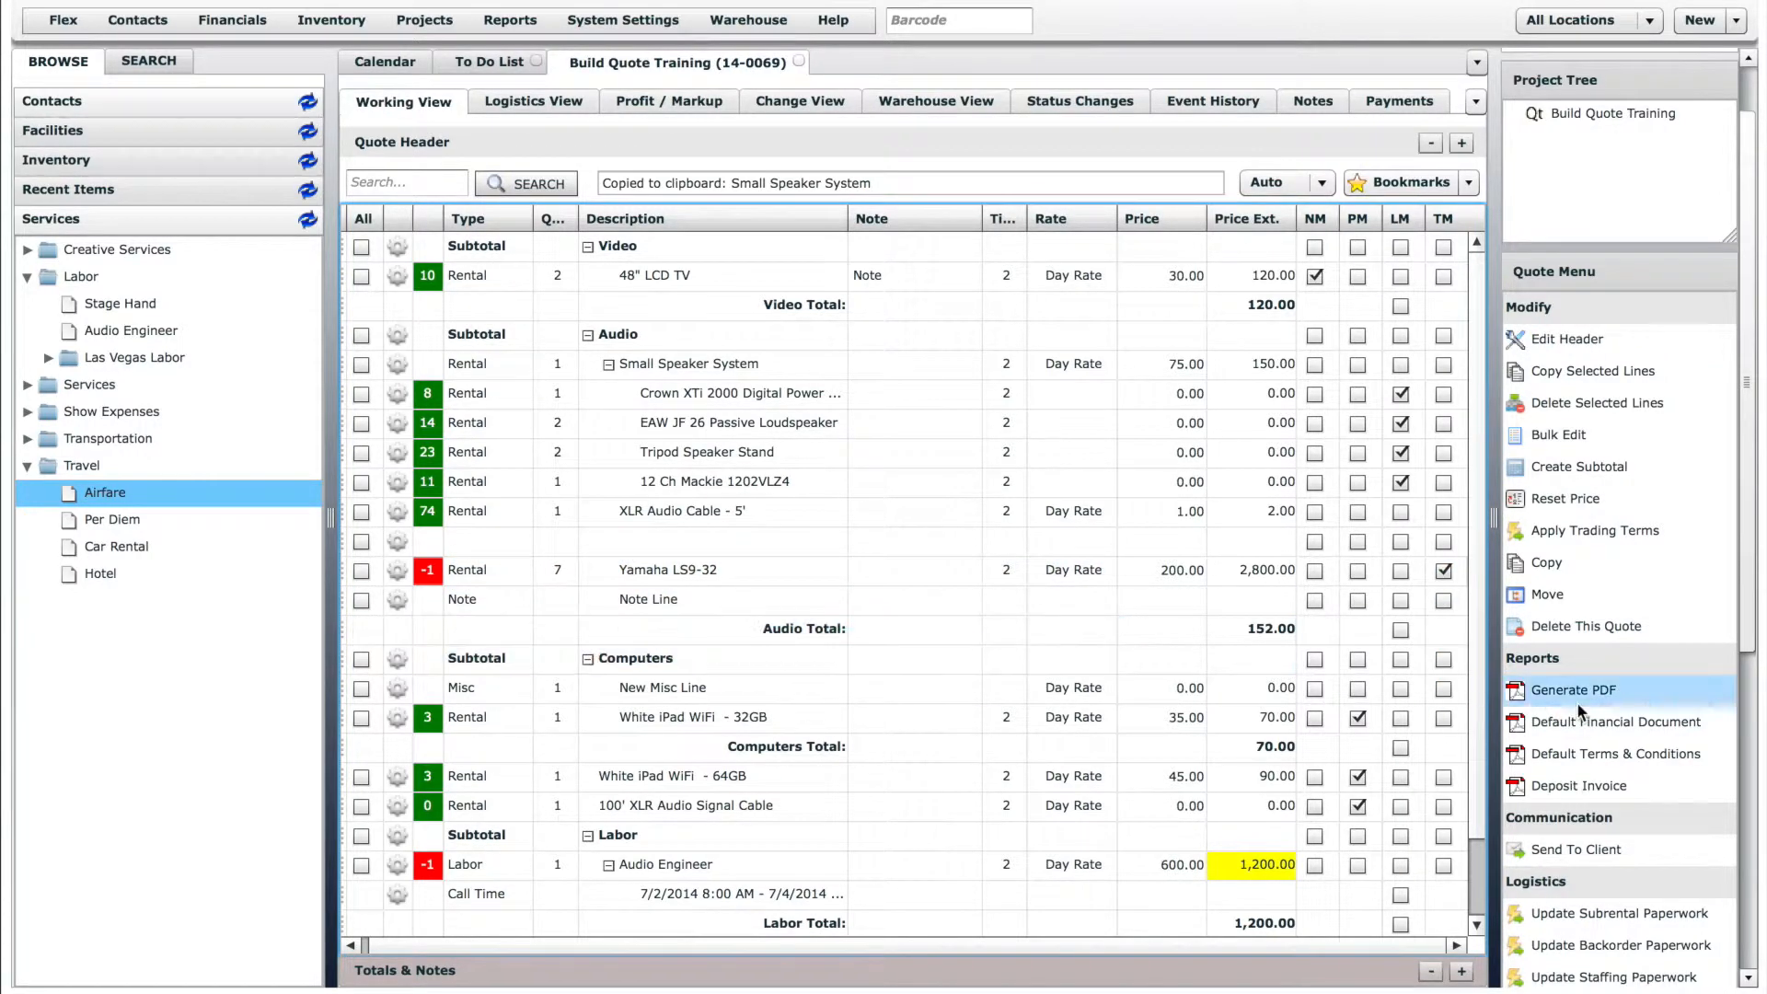
- Generate the quote's PDF and review how its notes, prices, line items and totals appear
{"action": "left_click", "coordinate": [1599, 695]}
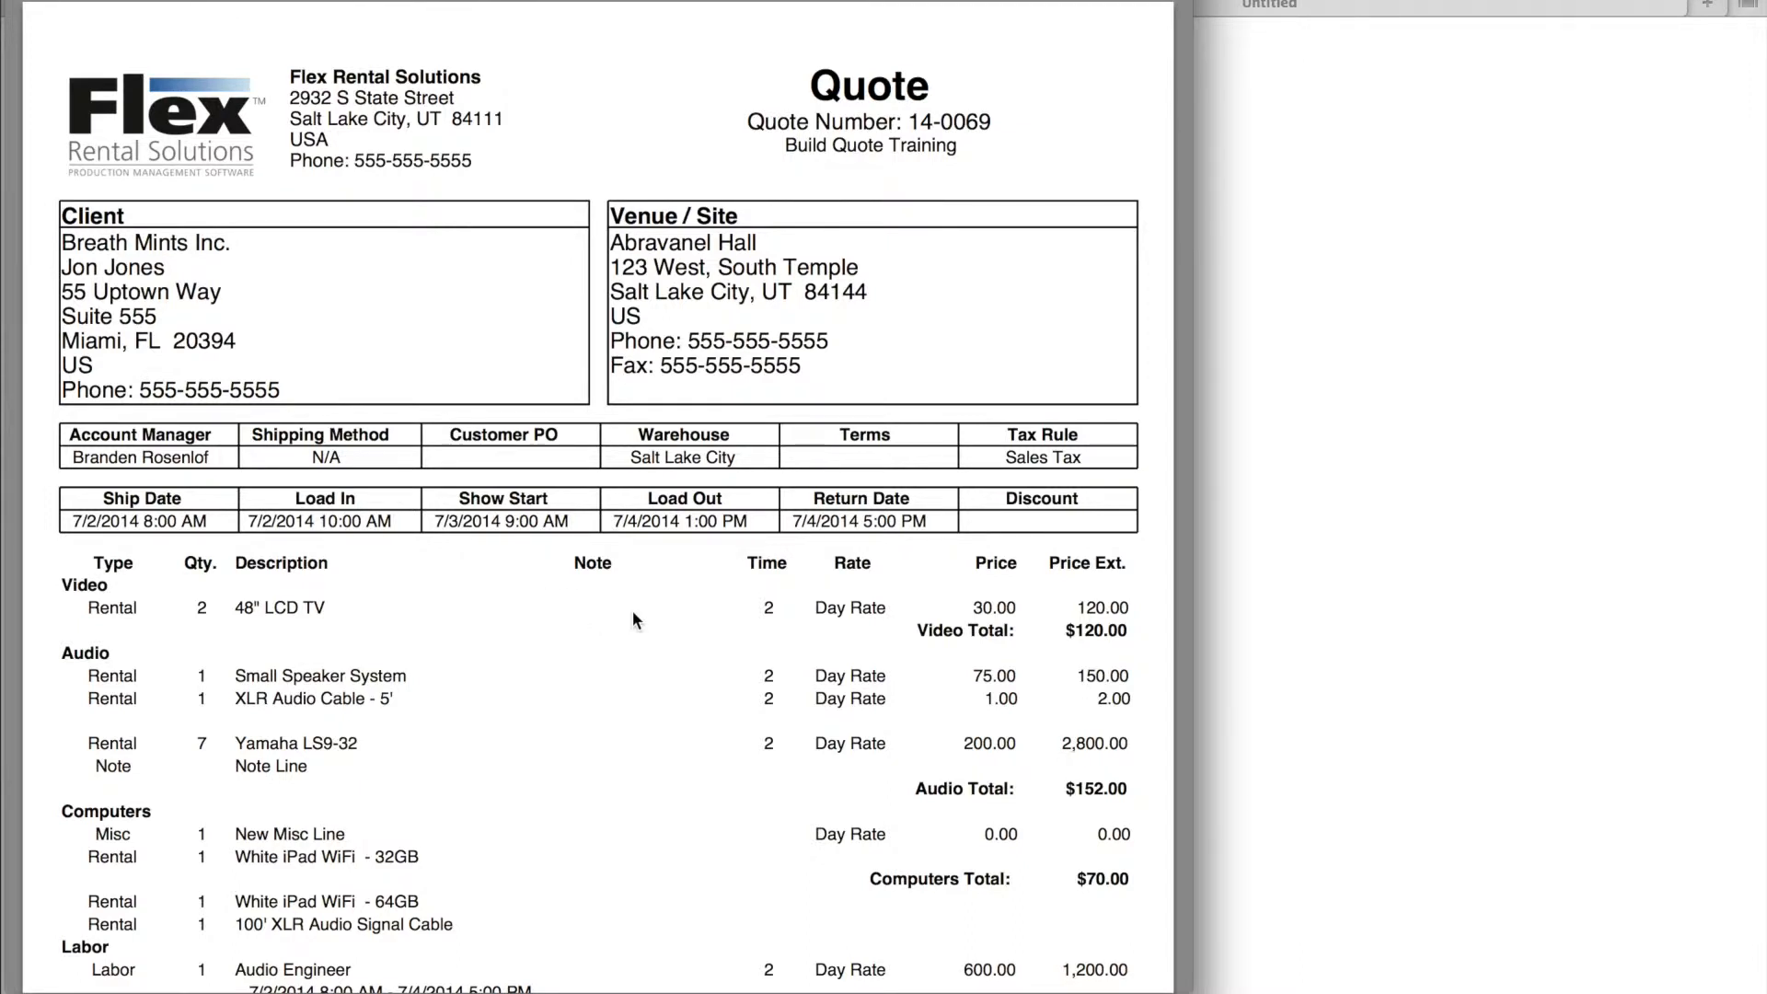
{"action": "scroll", "coordinate": [632, 610], "scroll_direction": "down", "scroll_amount": 3}
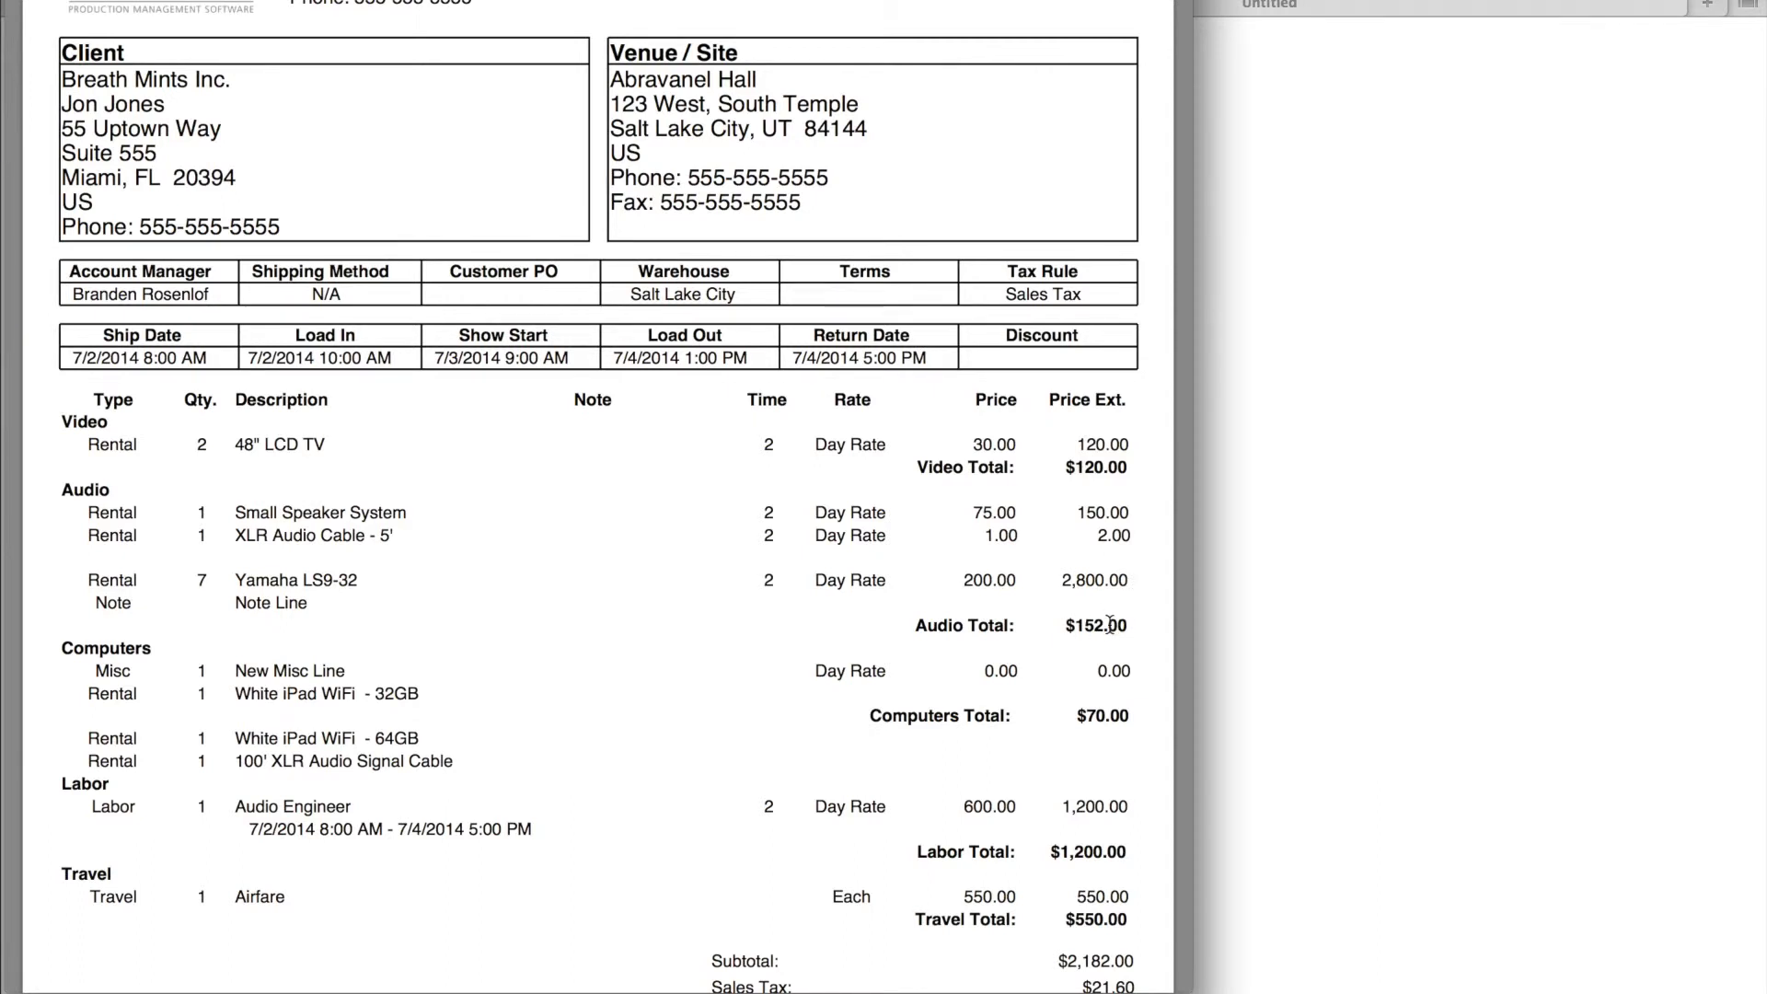
{"action": "scroll", "coordinate": [1110, 625], "scroll_direction": "down", "scroll_amount": 5}
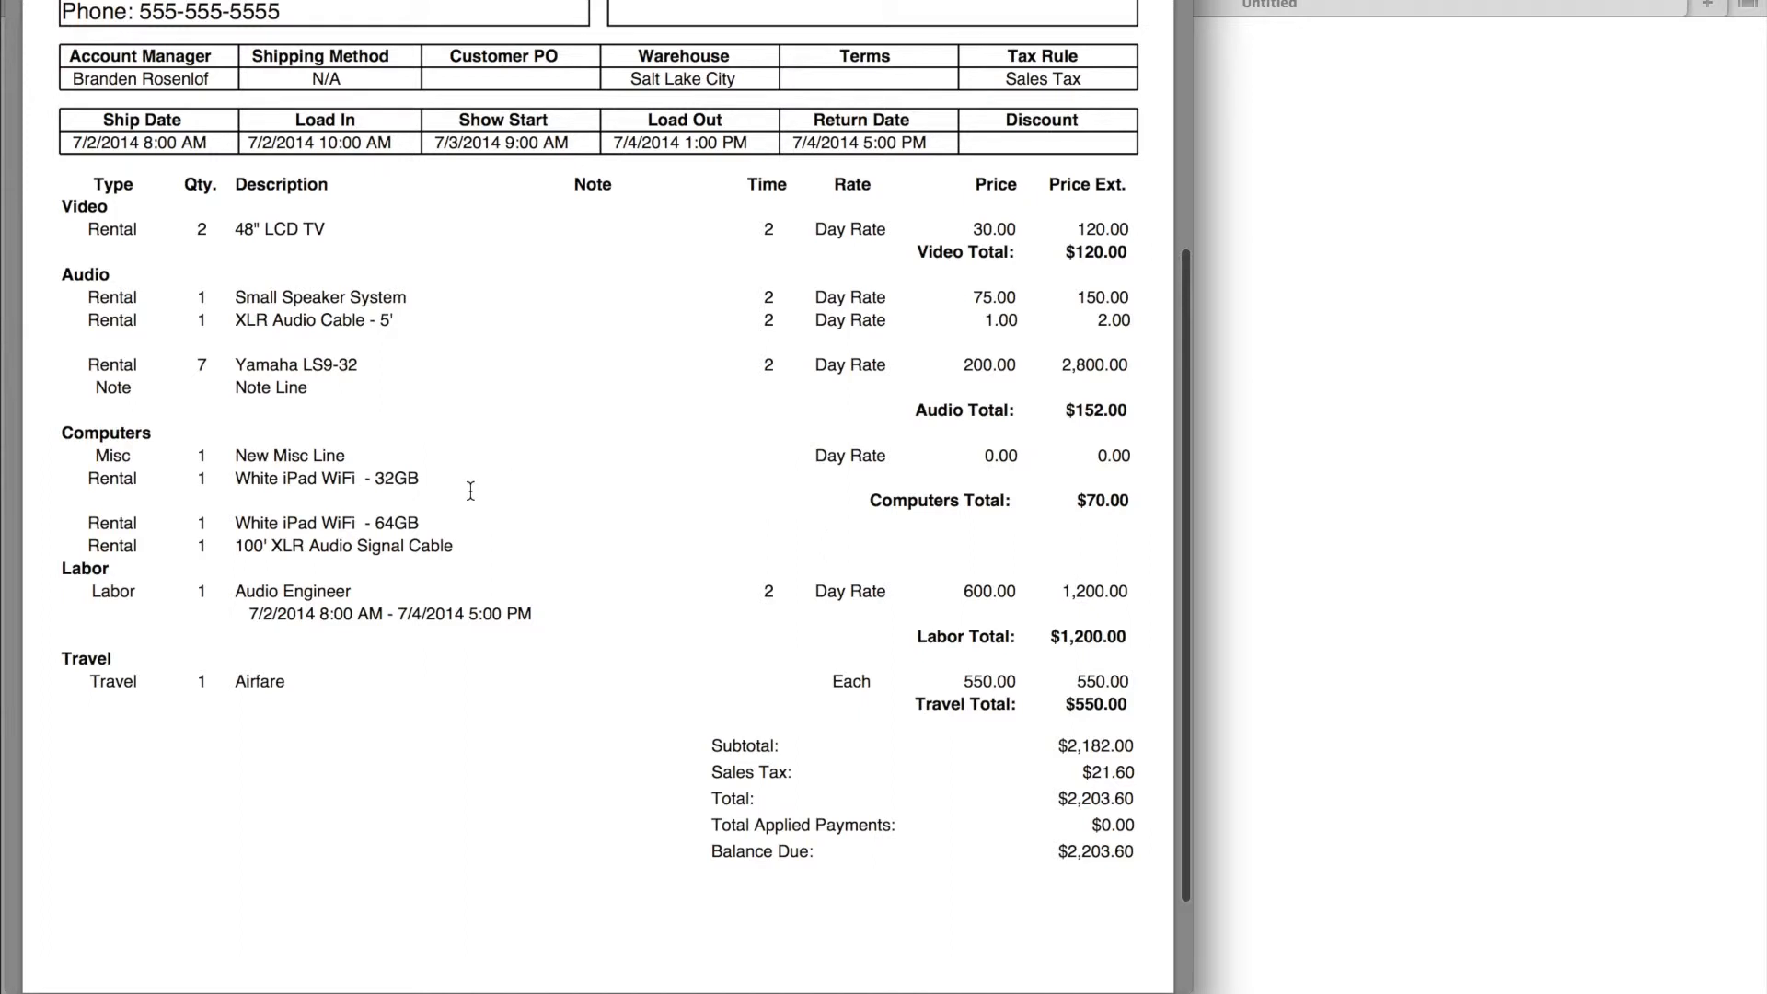